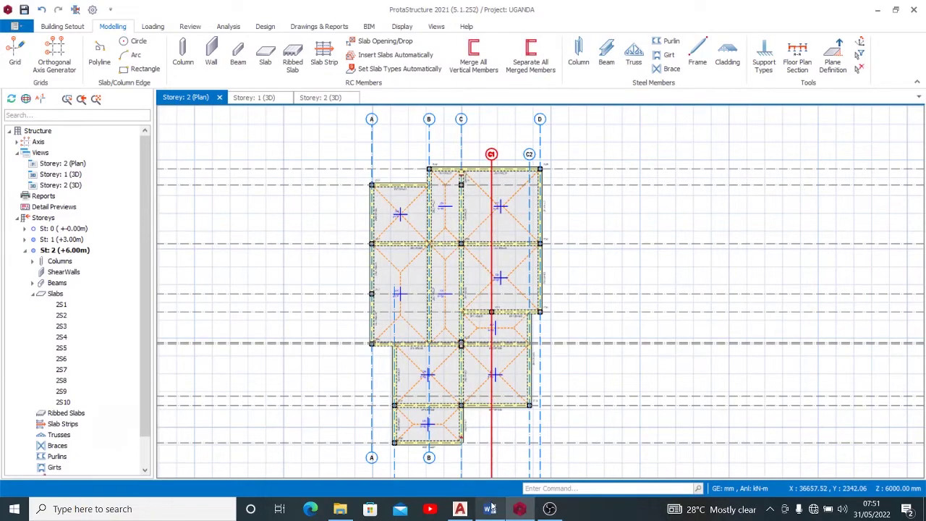
# Review the ribbed slab loading calculations in Word and the rib section drawing in AutoCAD, and return to the ProtaStructure plan.
pyautogui.click(490, 508)
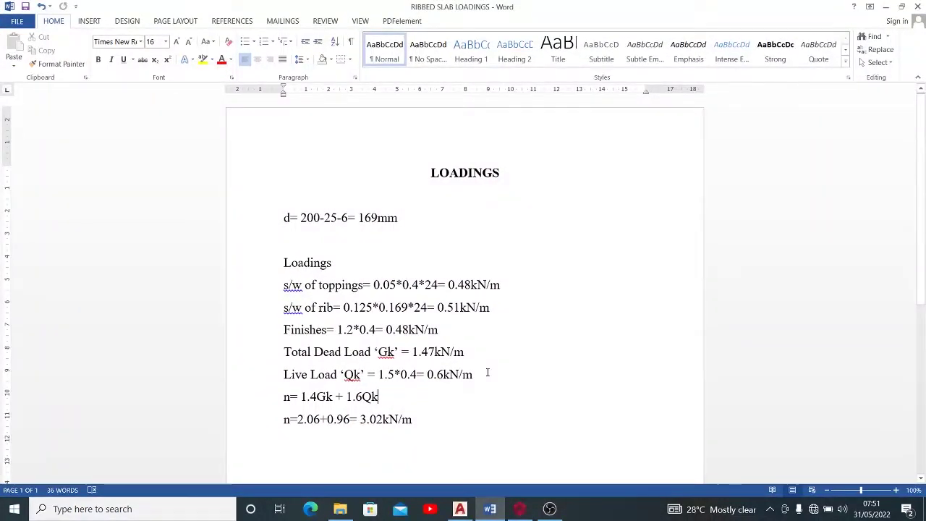
pyautogui.click(460, 509)
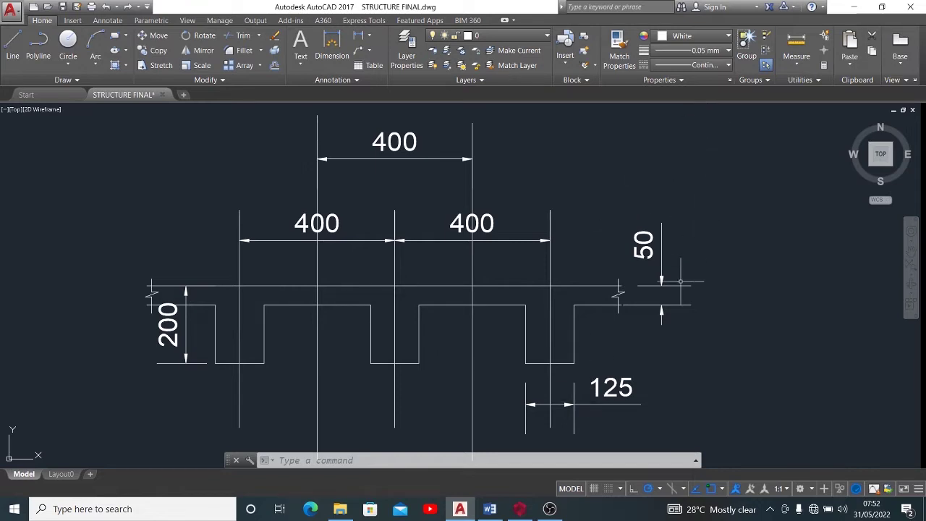
pyautogui.click(520, 508)
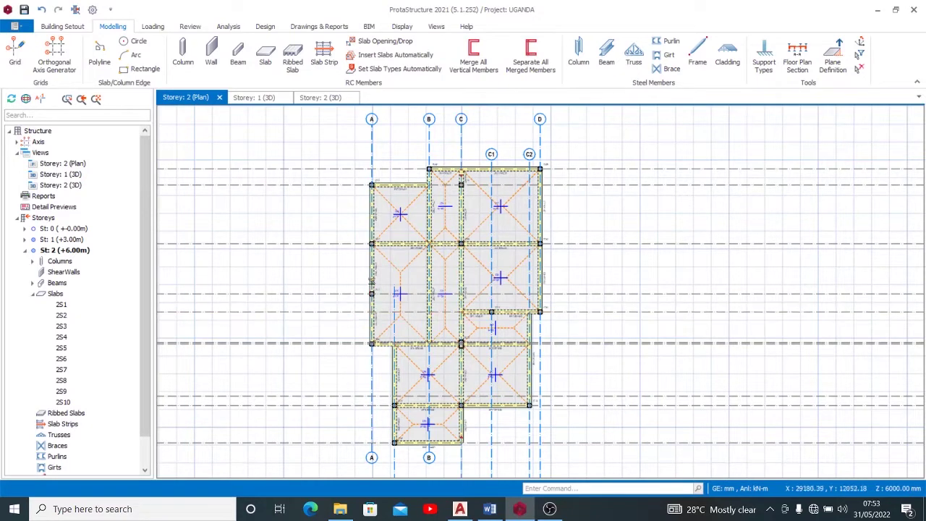
# Delete the uppermost slab between axes C and D and the large slab between axes A and B on the storey 2 plan.
pyautogui.click(395, 267)
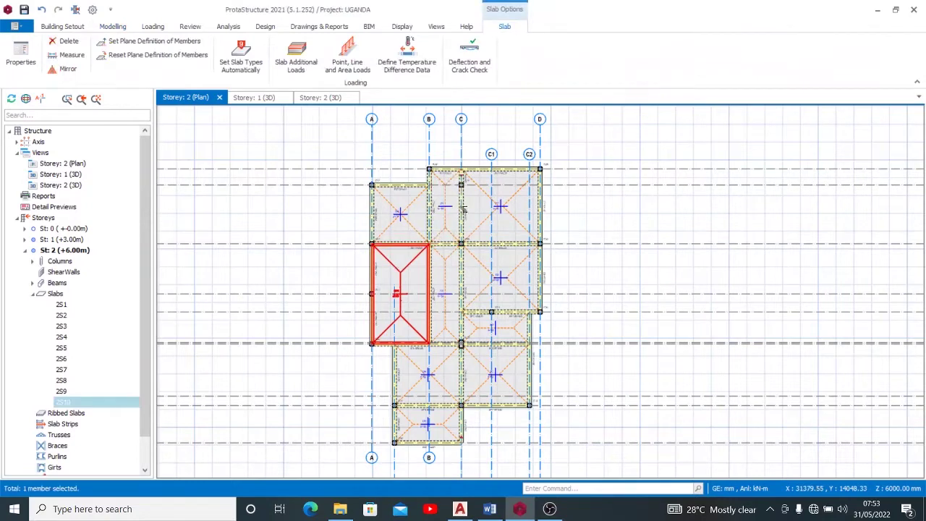
pyautogui.click(510, 195)
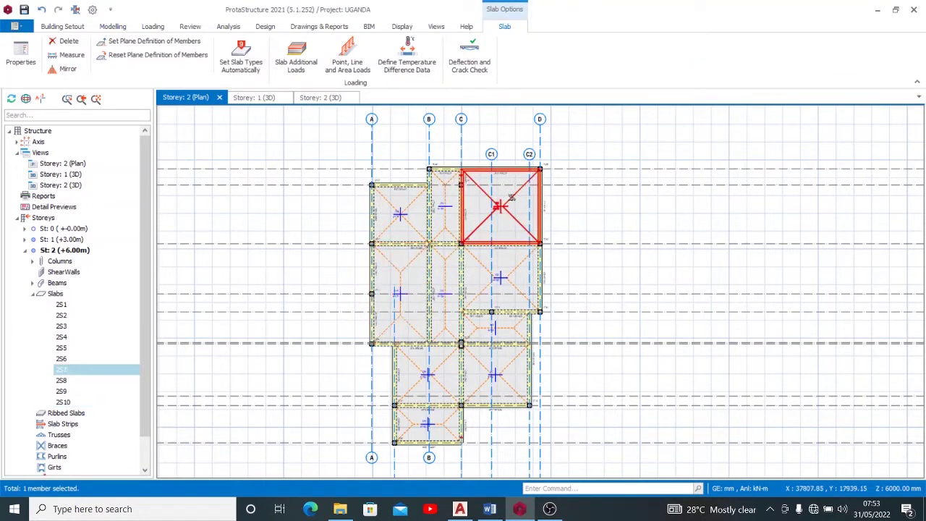
pyautogui.press('Delete')
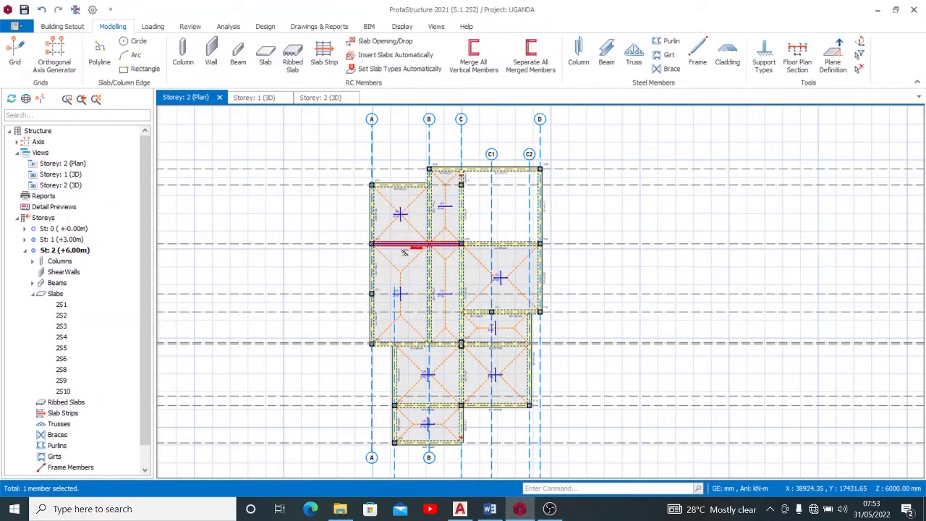
pyautogui.click(407, 259)
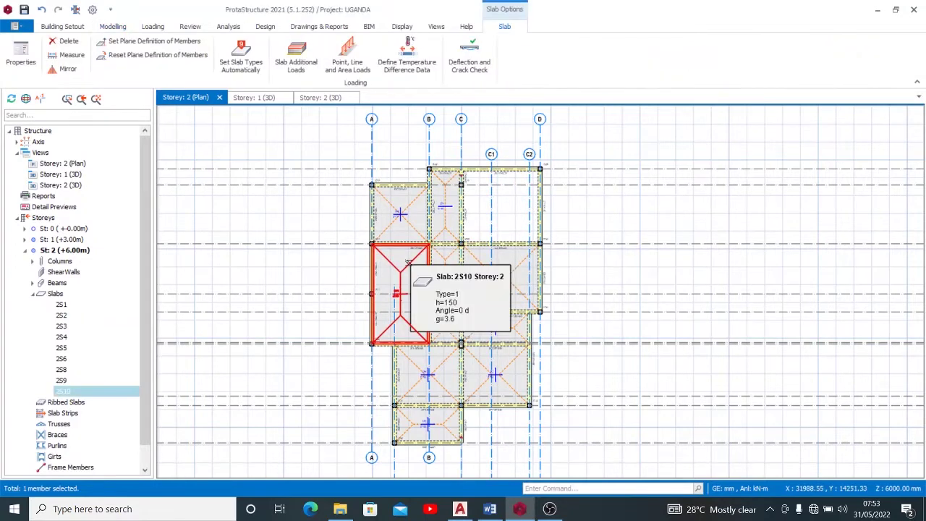
pyautogui.press('Delete')
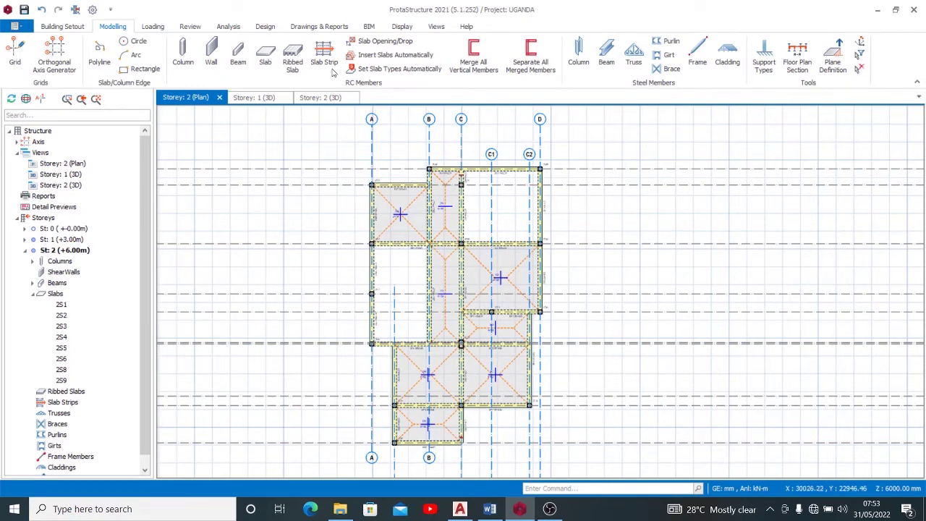
# Start a ribbed slab and set its rib width bw to 125 mm, checking it against the AutoCAD section.
pyautogui.click(293, 65)
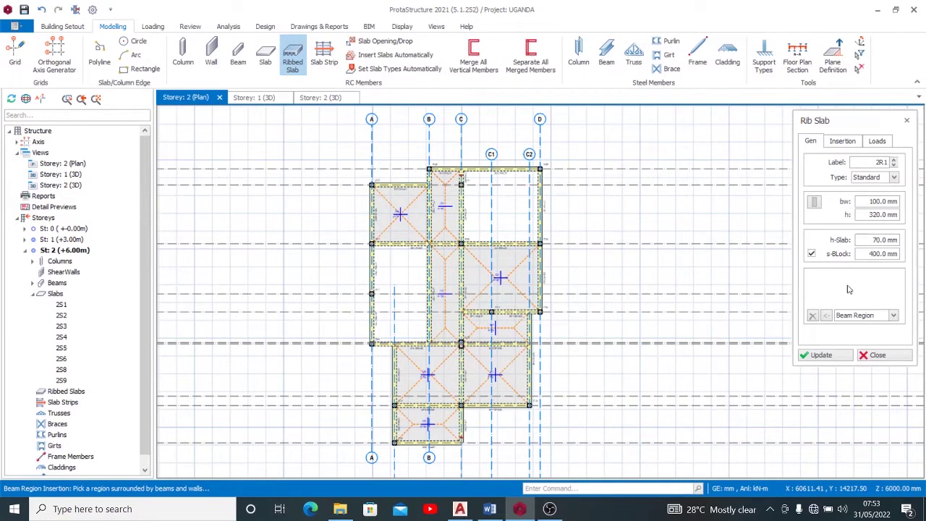
pyautogui.click(463, 510)
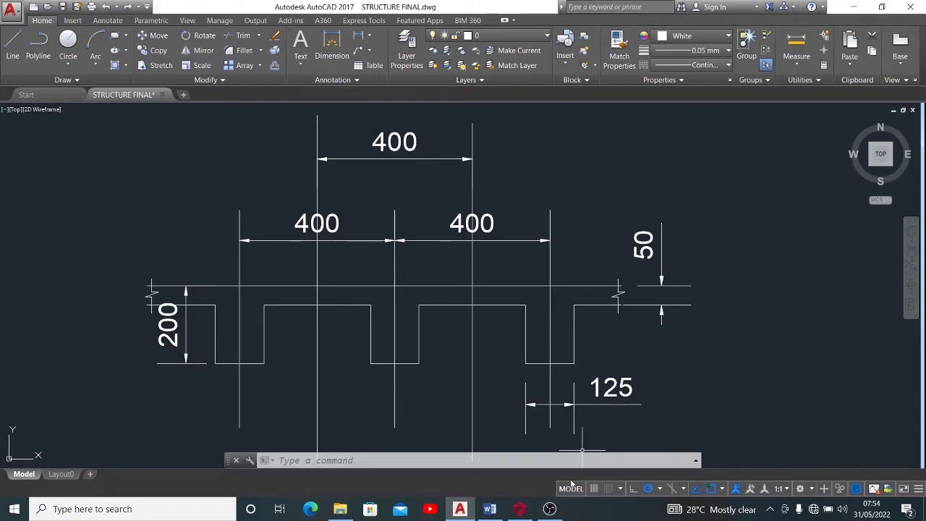
pyautogui.click(518, 509)
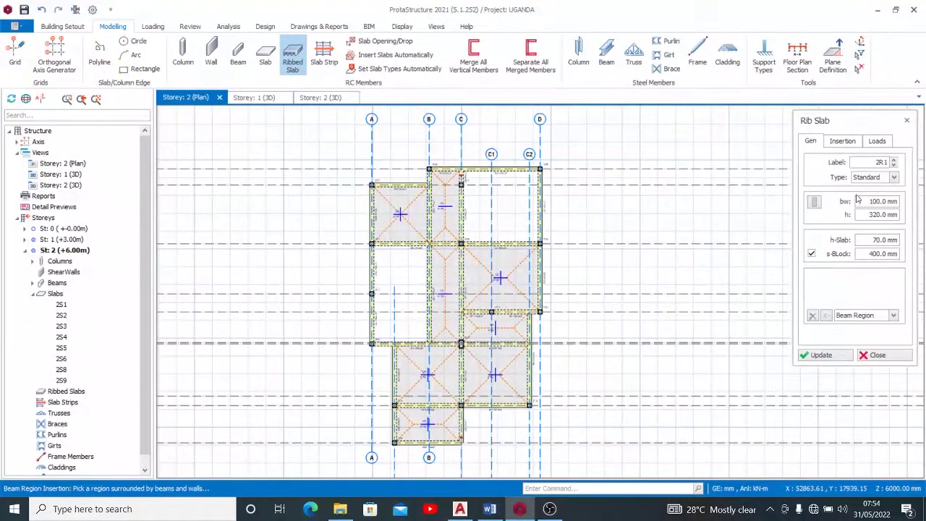
pyautogui.moveTo(870, 202); pyautogui.dragTo(901, 208)
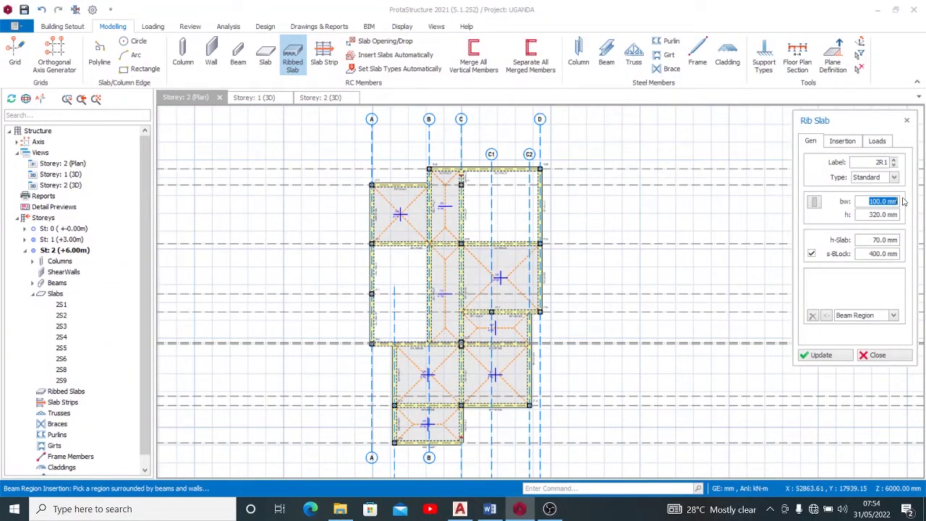
pyautogui.write('120')
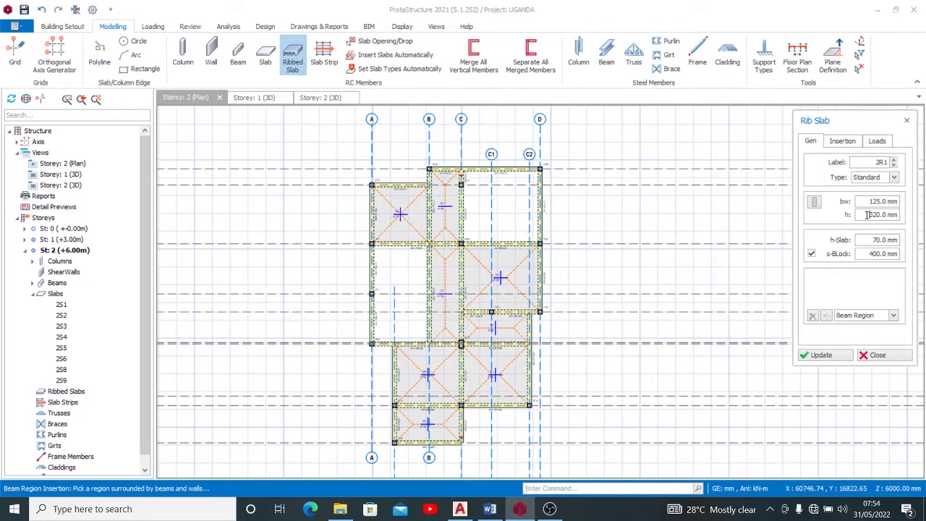
# Set the rib depth h to 200 mm and the topping thickness h-Slab to 50 mm, checking both against the AutoCAD section.
pyautogui.click(866, 214)
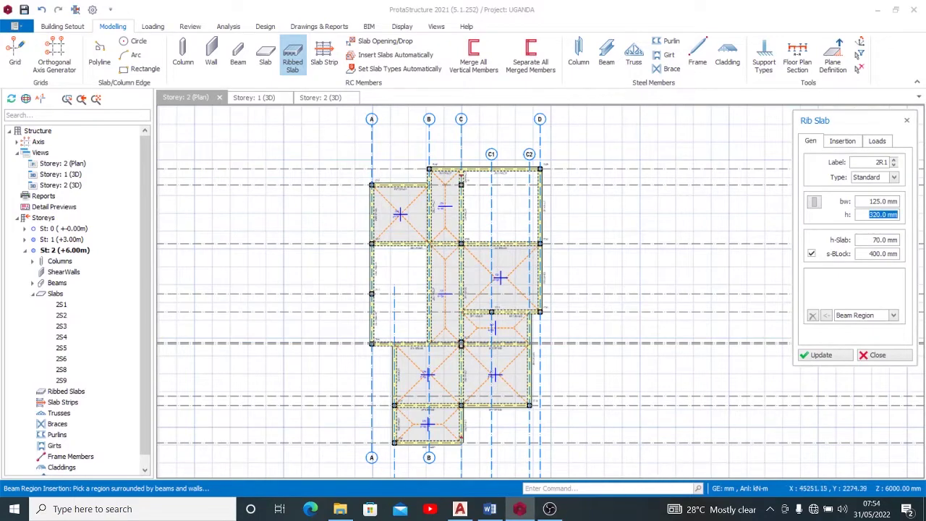
pyautogui.click(463, 510)
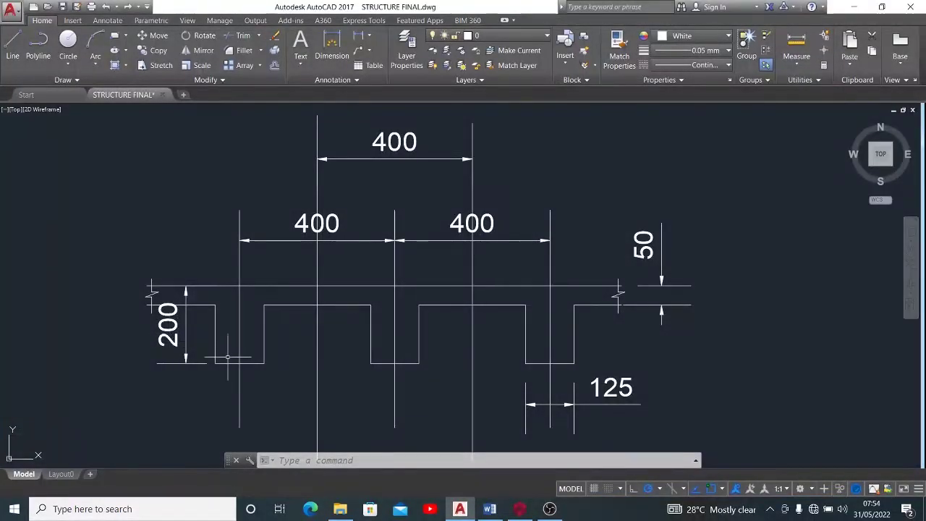
pyautogui.click(519, 508)
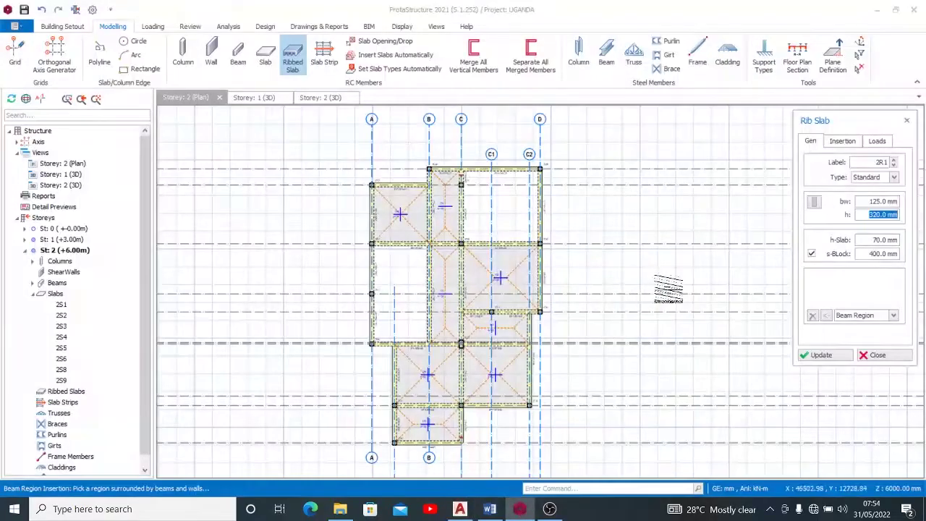
pyautogui.write('200')
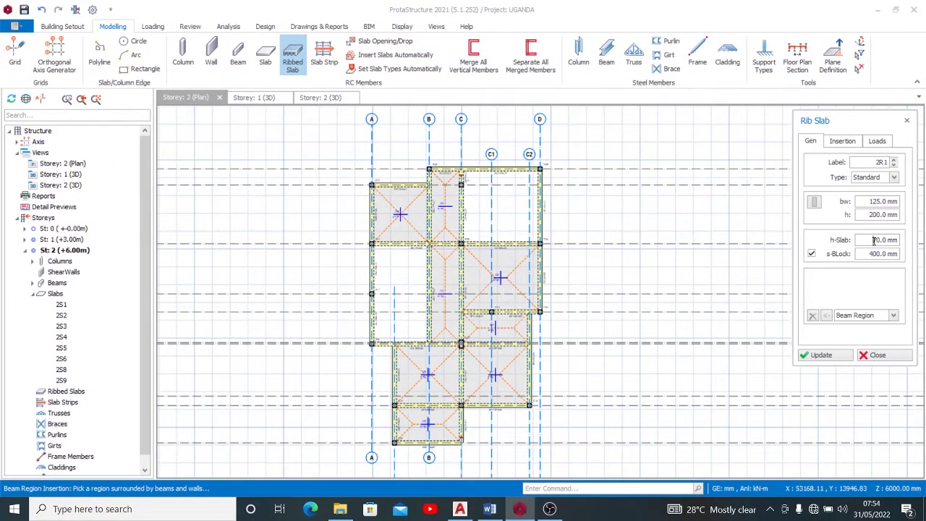
pyautogui.click(460, 509)
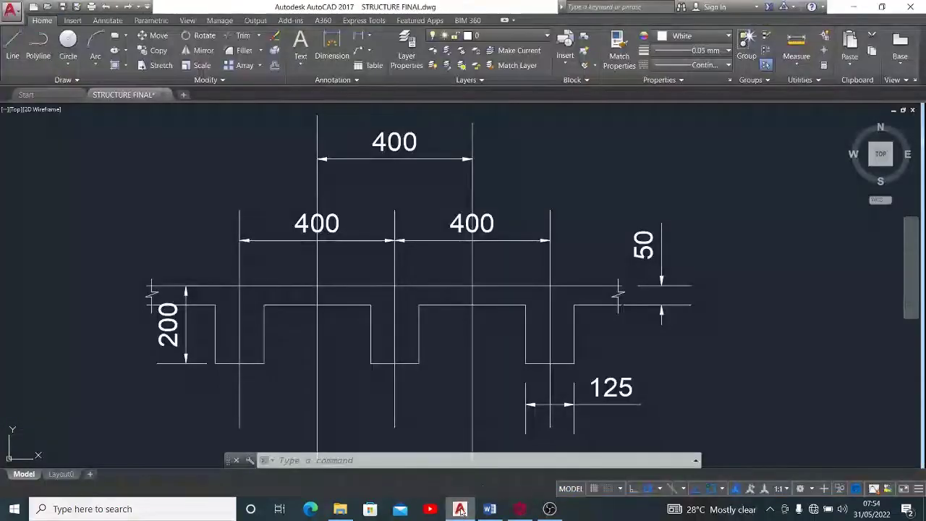
pyautogui.click(519, 509)
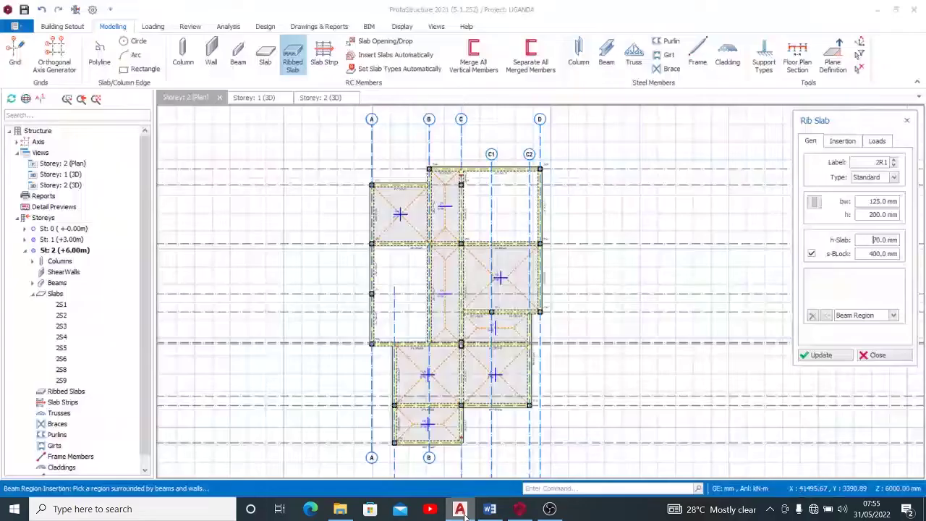
pyautogui.moveTo(874, 240); pyautogui.dragTo(907, 242)
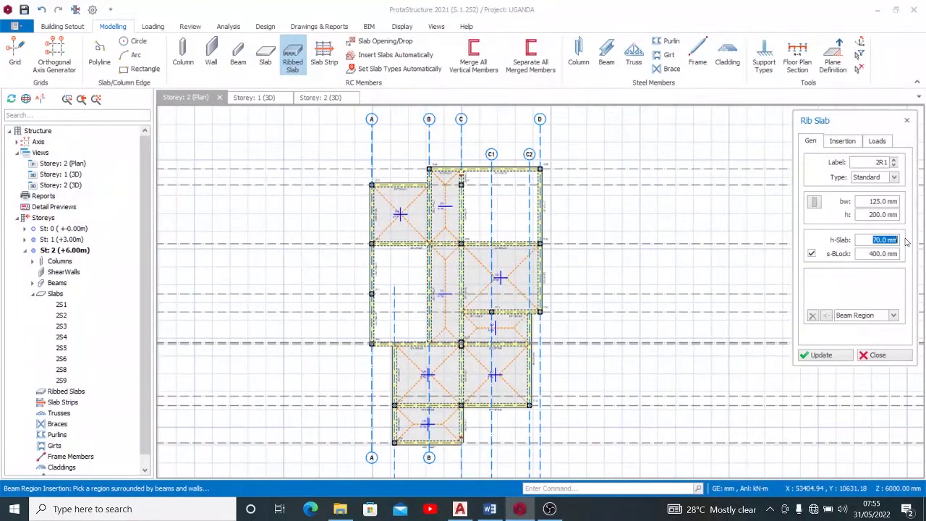
pyautogui.write('5')
# Switch to AutoCAD and measure the clear gap between the first two ribs with a linear dimension, without placing it.
pyautogui.click(459, 509)
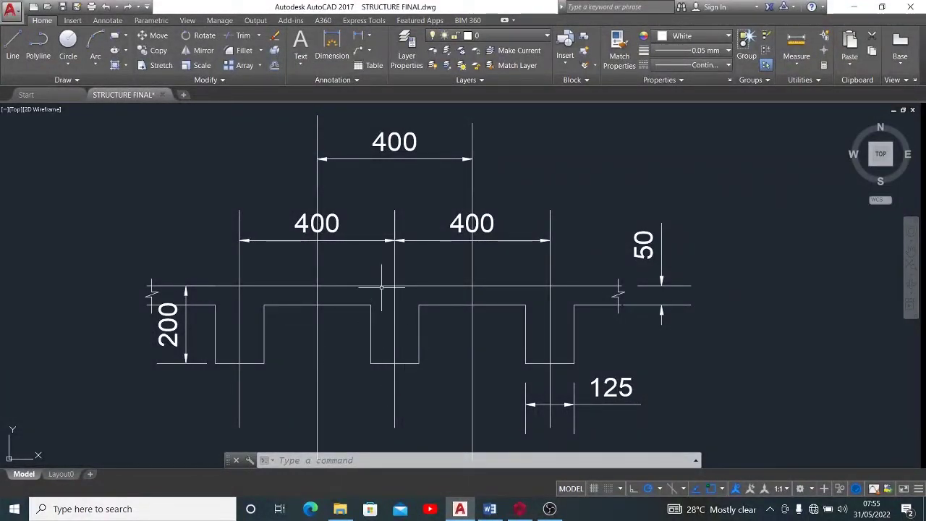
pyautogui.click(357, 36)
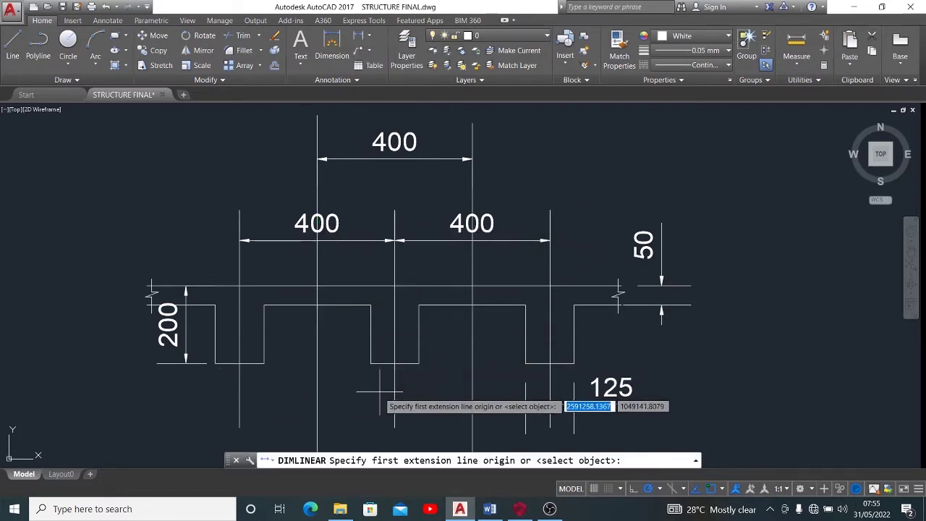
pyautogui.click(264, 345)
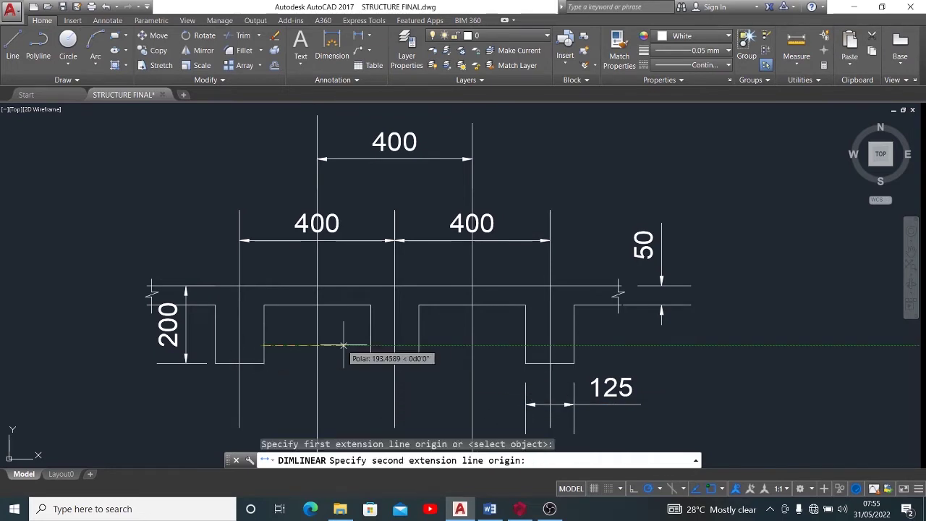
pyautogui.click(369, 345)
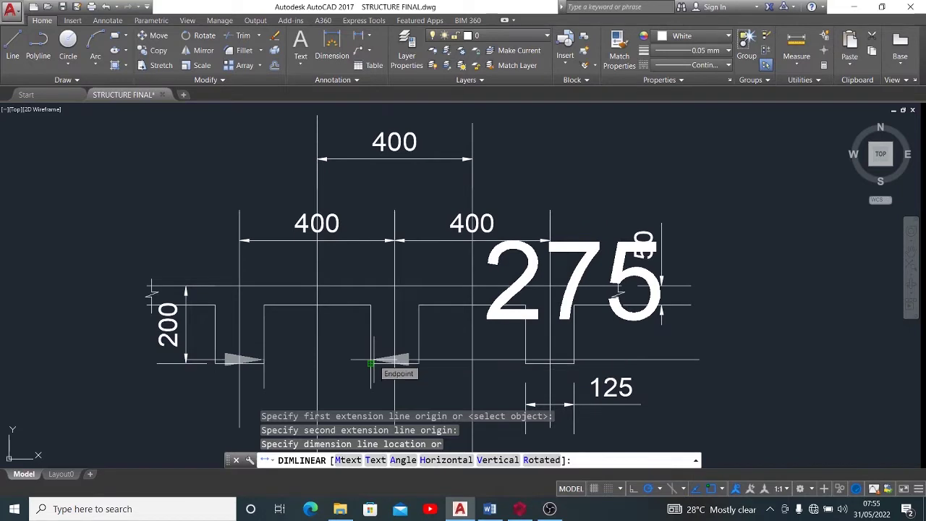
pyautogui.press('Escape')
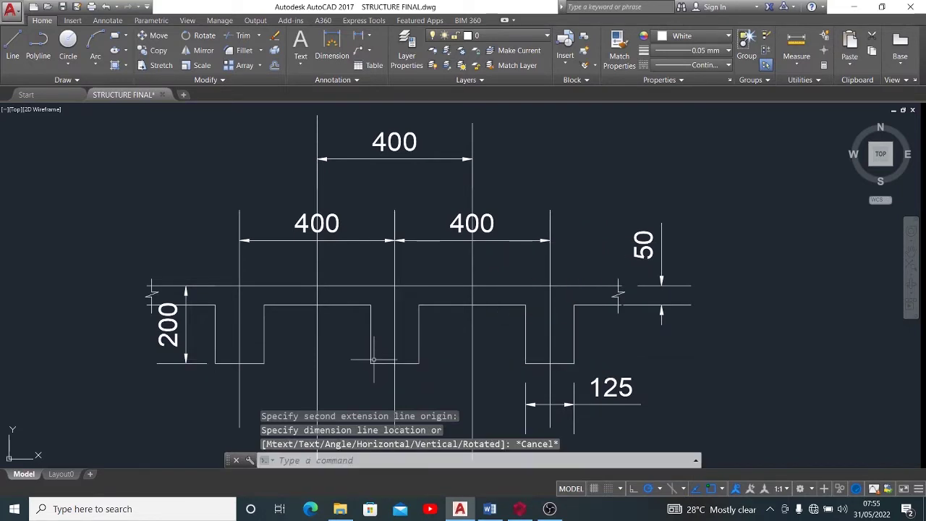
# Measure the centre-to-centre spacing of the first two ribs and recheck their clear gap, cancelling both linear dimensions.
pyautogui.click(358, 34)
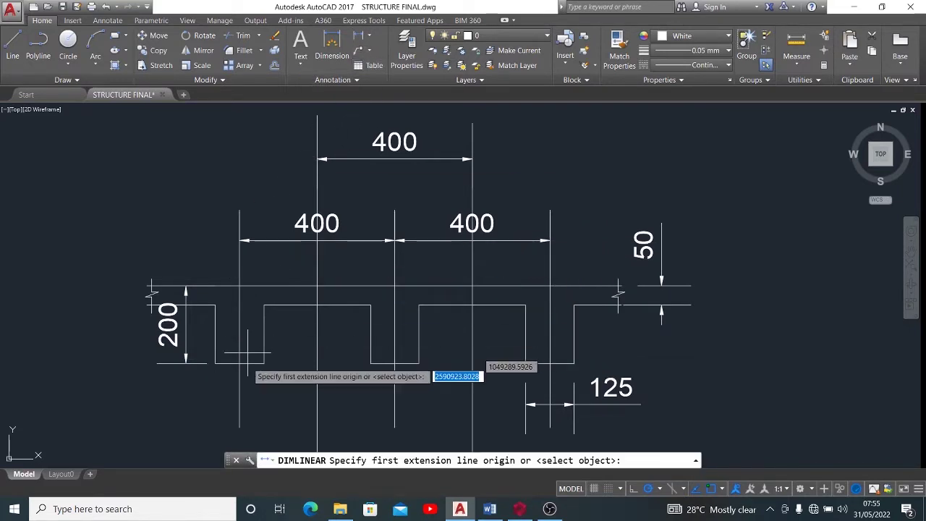
pyautogui.click(240, 398)
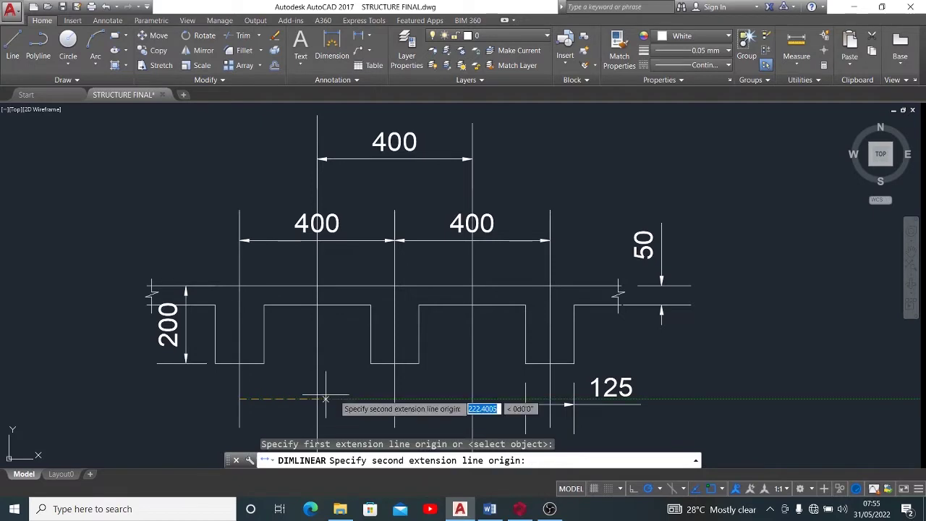
pyautogui.click(394, 398)
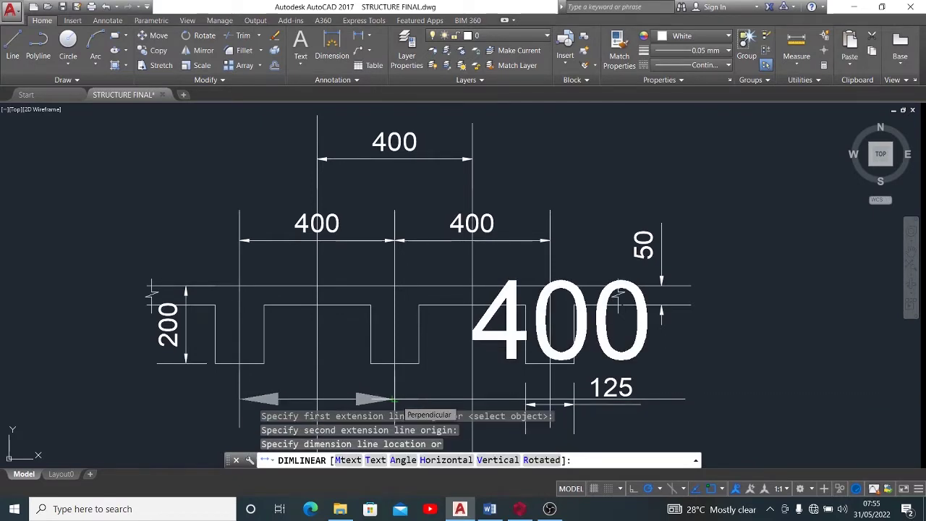
pyautogui.press('Escape')
pyautogui.press('space')
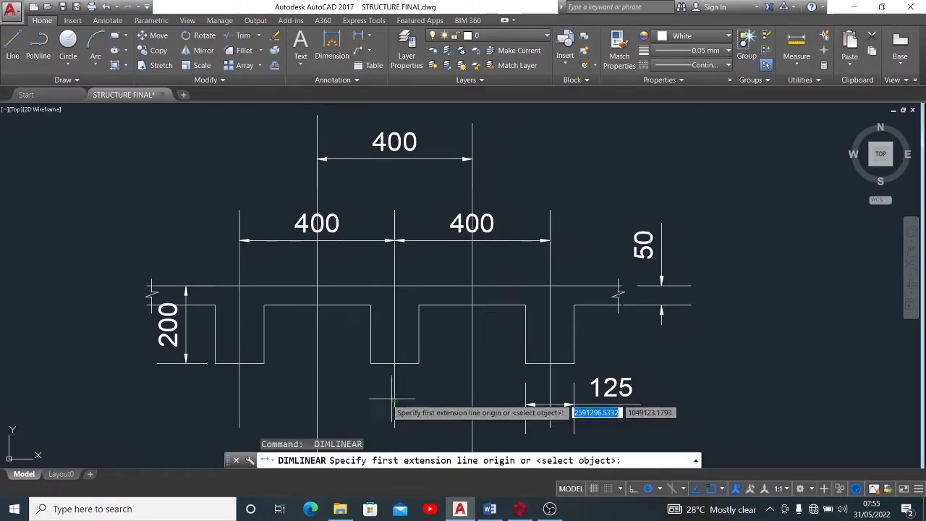
pyautogui.click(269, 344)
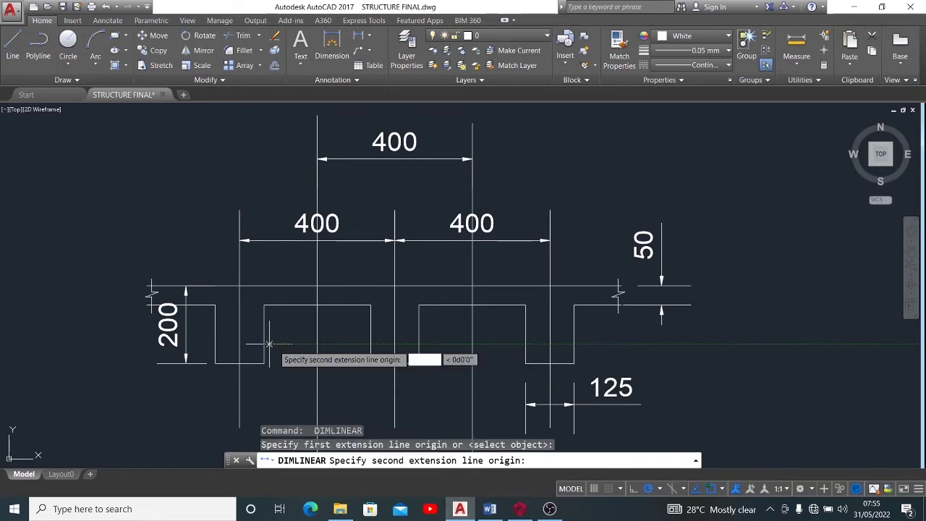
pyautogui.click(370, 345)
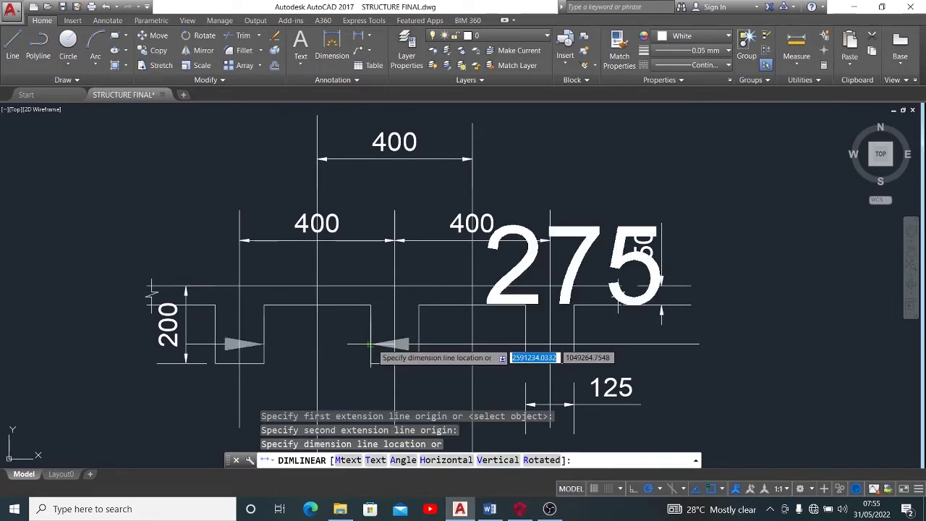
pyautogui.press('Escape')
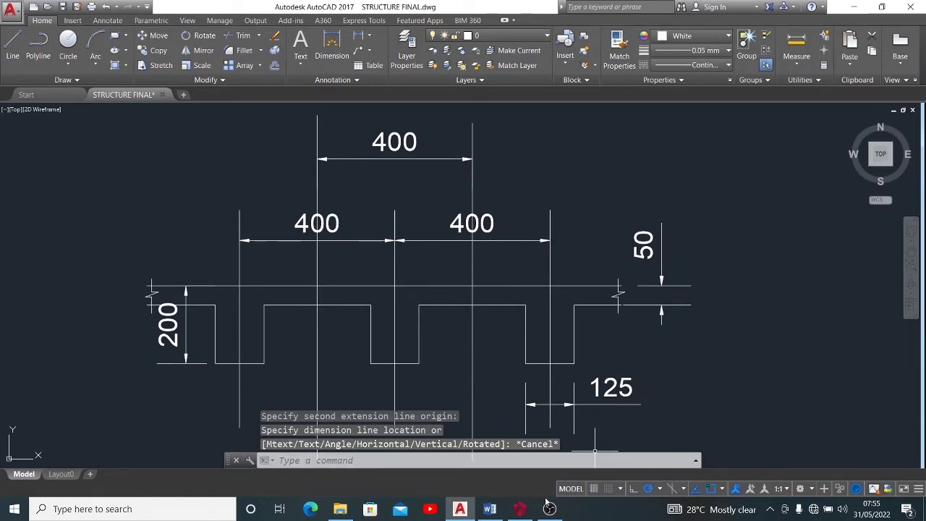
# Switch back to ProtaStructure and set the ribbed slab's block width s-Block to 275 mm.
pyautogui.click(528, 513)
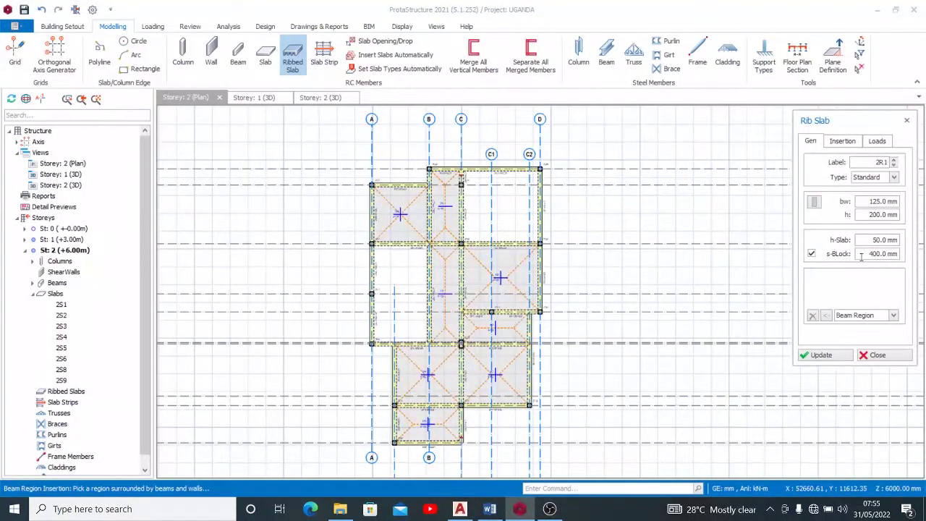
pyautogui.moveTo(870, 253); pyautogui.dragTo(916, 255)
pyautogui.write('275')
# Assign the Room dead load to the ribbed slab and set its imposed load to 1.5 kN/m2 from the occupancy list.
pyautogui.click(851, 142)
pyautogui.click(875, 142)
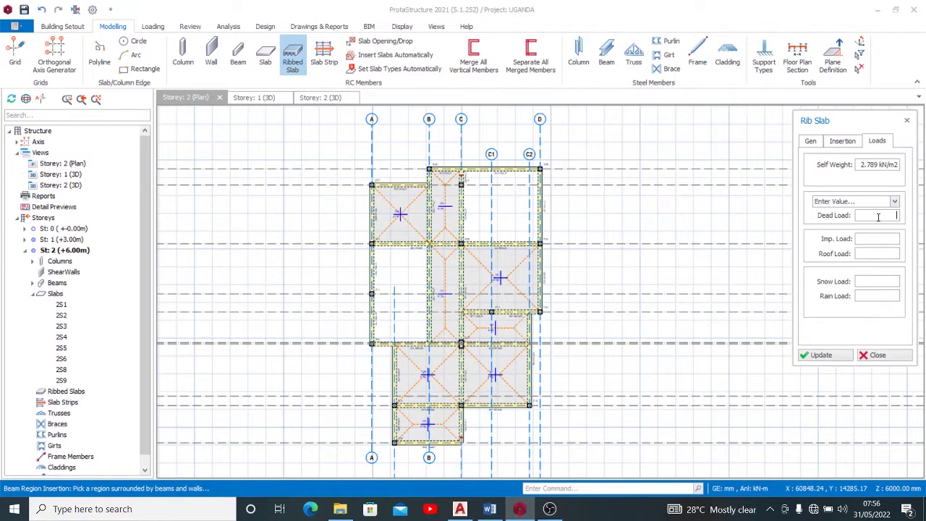
pyautogui.click(894, 202)
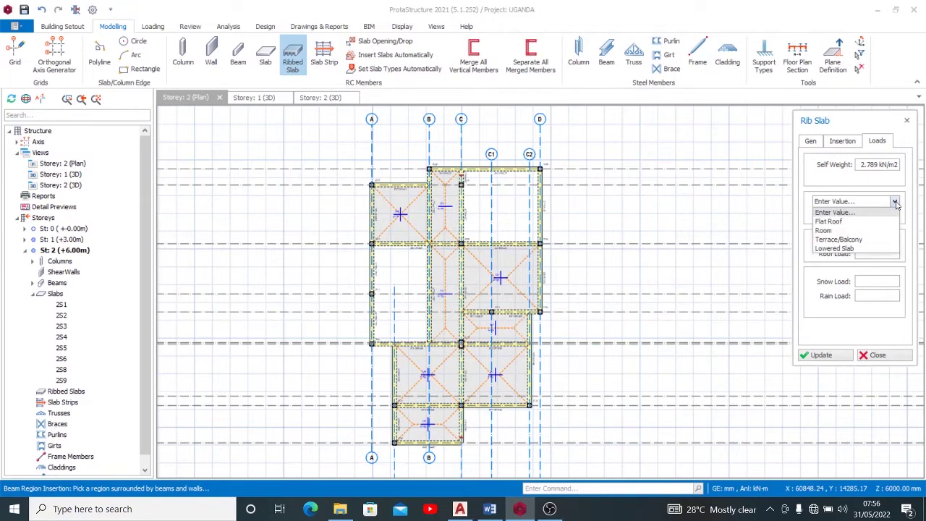
pyautogui.click(825, 230)
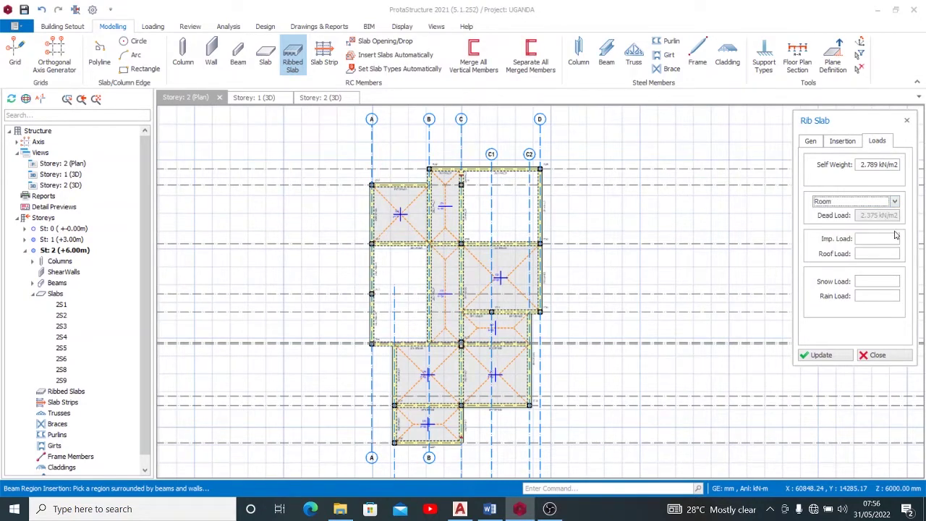
pyautogui.click(882, 237)
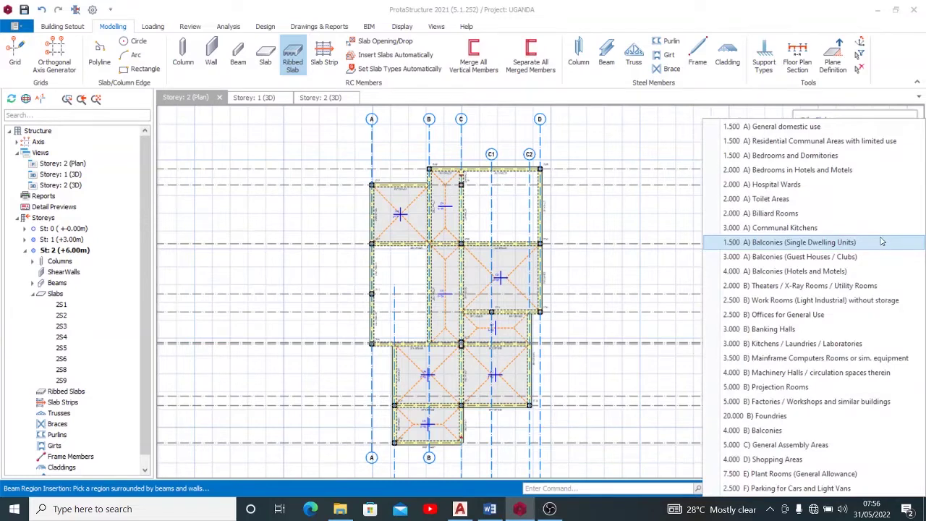
pyautogui.click(812, 143)
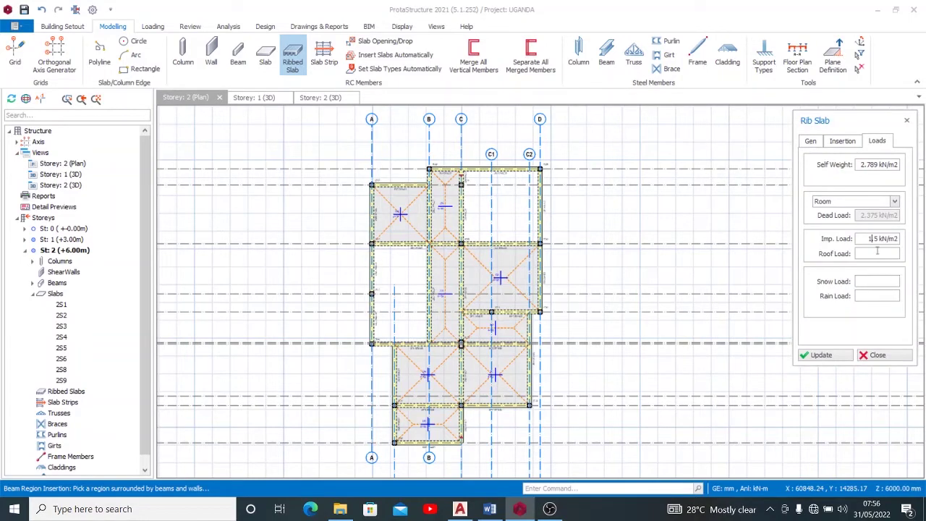
# Insert the ribbed slab into the empty bay between axes A and B and axes 2 and 3.
pyautogui.click(811, 142)
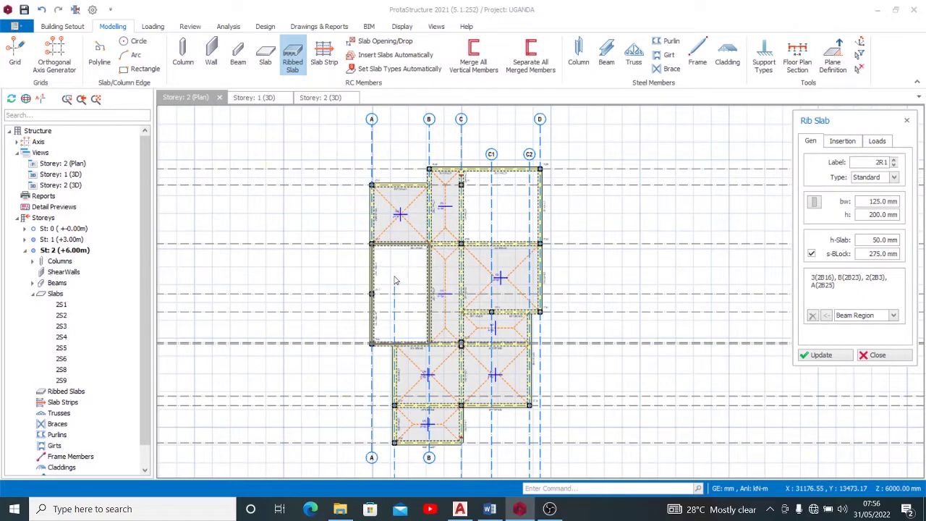
pyautogui.click(392, 277)
pyautogui.scroll(2, 407, 297)
pyautogui.scroll(1, 407, 297)
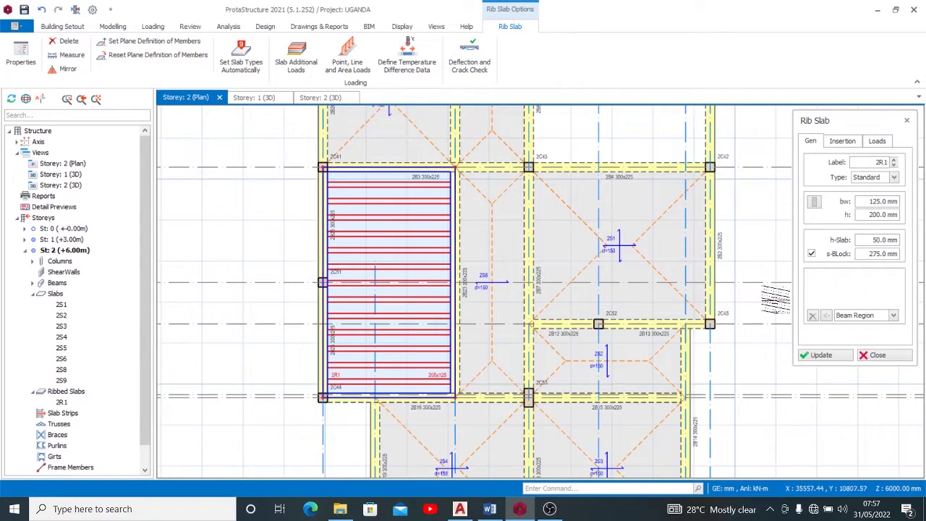
# Try a rib angle of 90° on the inserted ribbed slab.
pyautogui.click(851, 144)
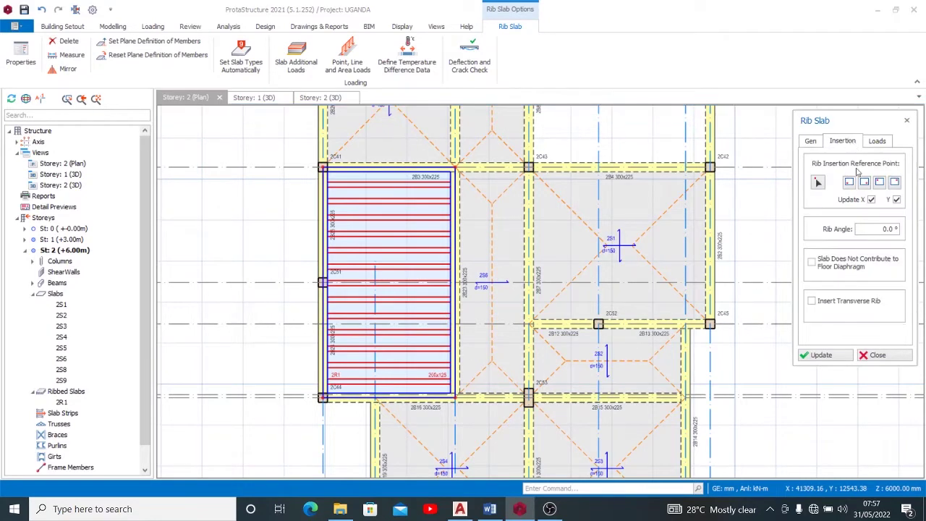
pyautogui.moveTo(883, 228); pyautogui.dragTo(911, 229)
pyautogui.write('90')
pyautogui.click(821, 354)
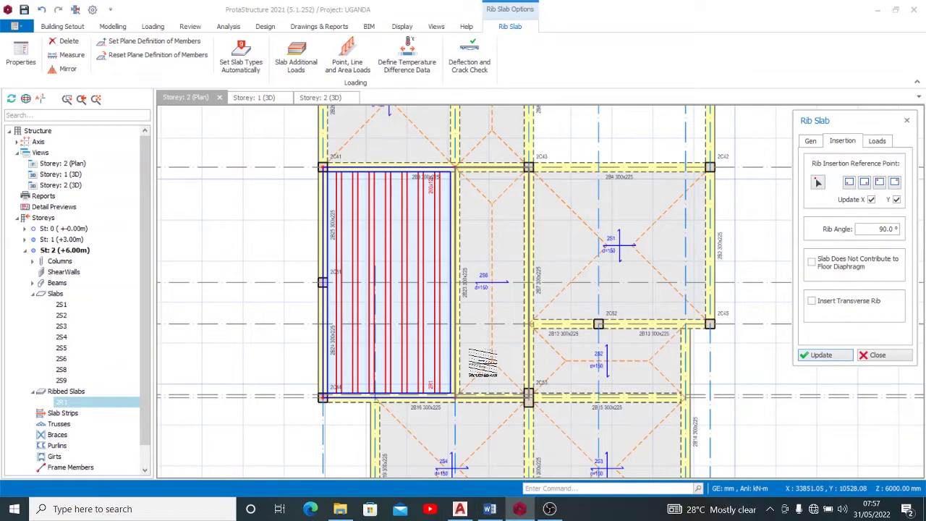
# Set the slab's rib angle to 0°, apply it, and close the ribbed slab properties.
pyautogui.click(871, 228)
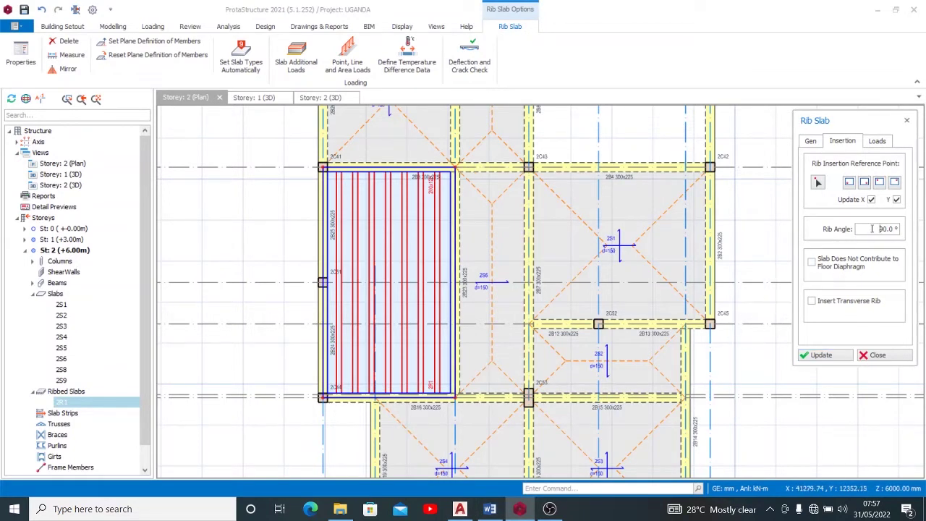
pyautogui.moveTo(872, 229); pyautogui.dragTo(924, 236)
pyautogui.write('0')
pyautogui.click(851, 357)
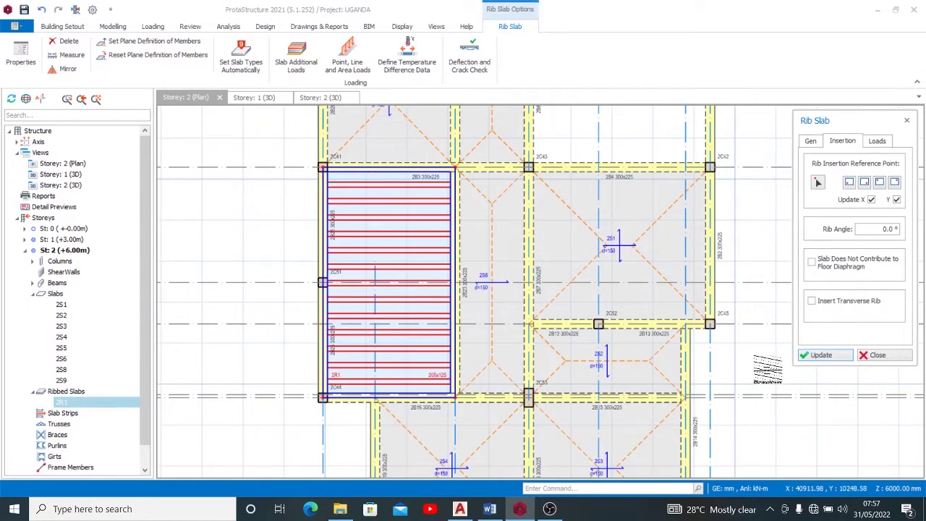
pyautogui.click(873, 355)
pyautogui.scroll(-2, 649, 325)
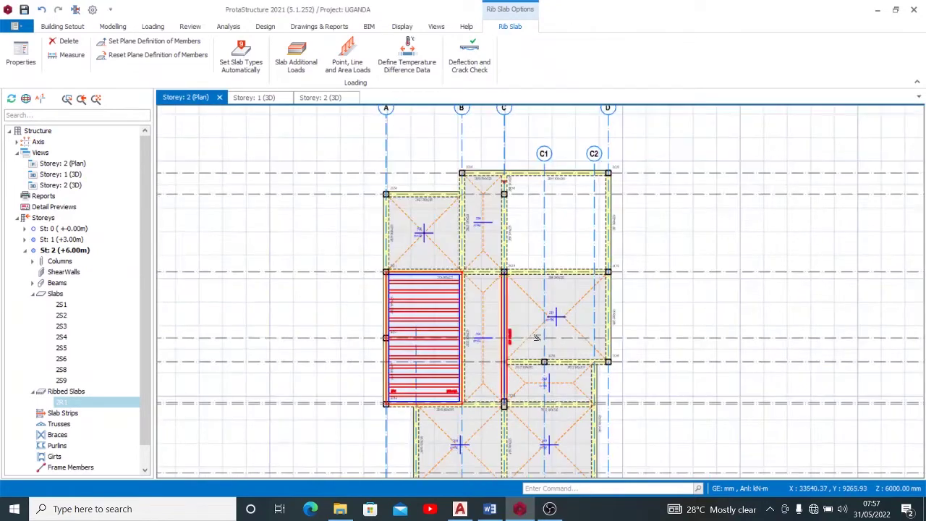
pyautogui.press('Escape')
pyautogui.moveTo(395, 368); pyautogui.dragTo(334, 323, button='middle')
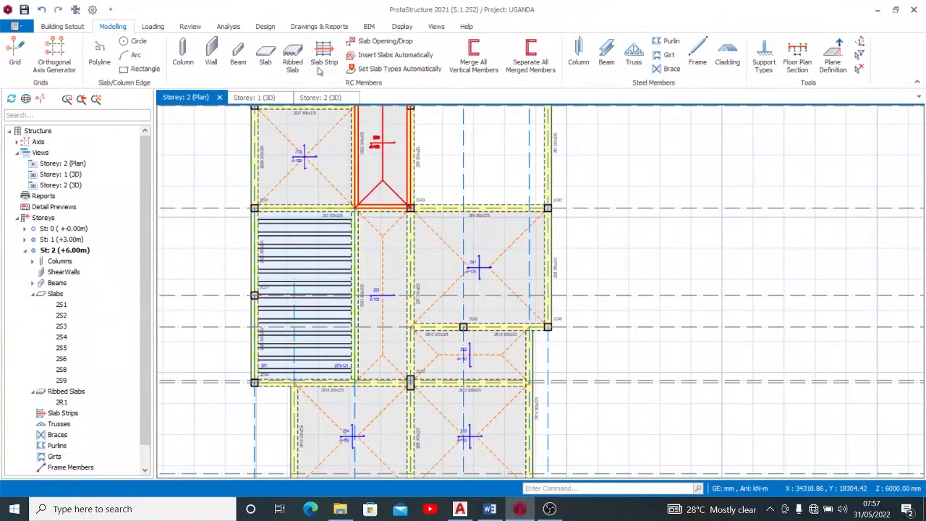
pyautogui.click(326, 237)
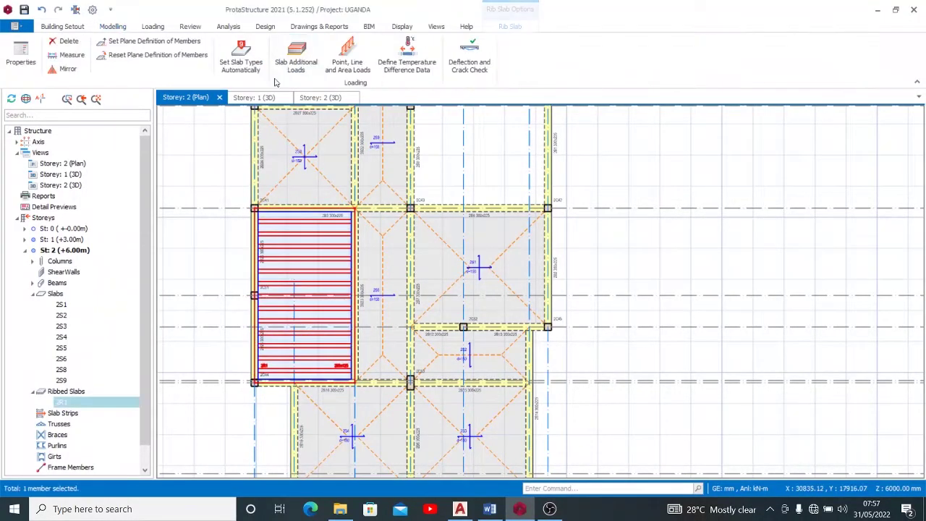
pyautogui.click(72, 26)
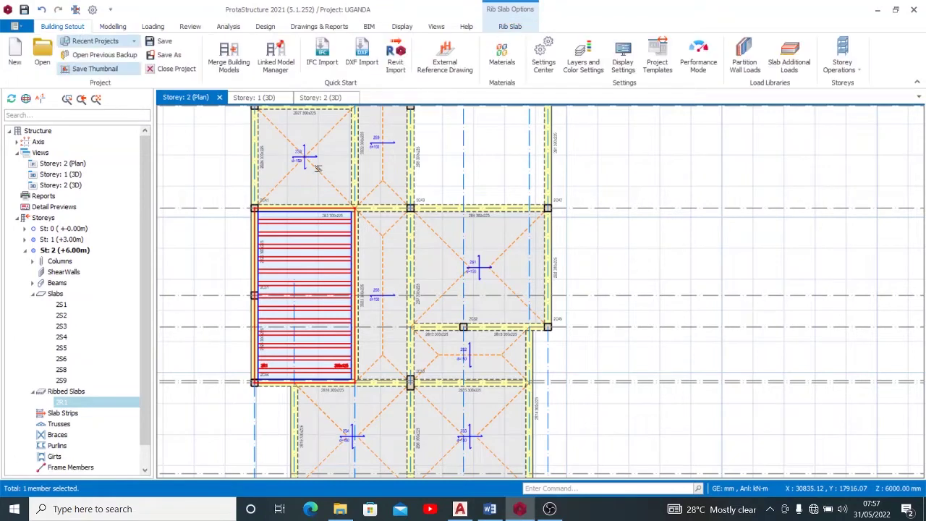
pyautogui.scroll(-1, 454, 243)
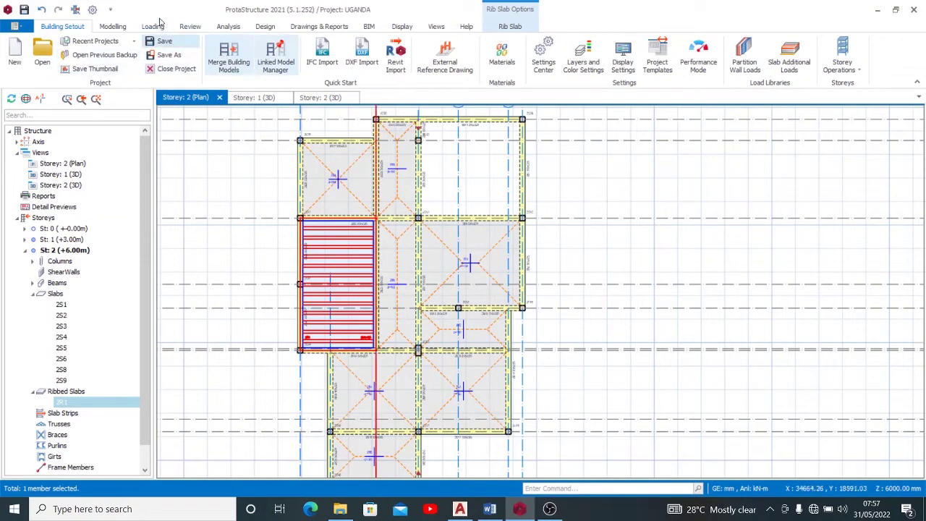
# Insert a ribbed slab of type Grillage into the empty bay between axes C and D above axis 2, checking its loads first.
pyautogui.click(115, 27)
pyautogui.click(293, 59)
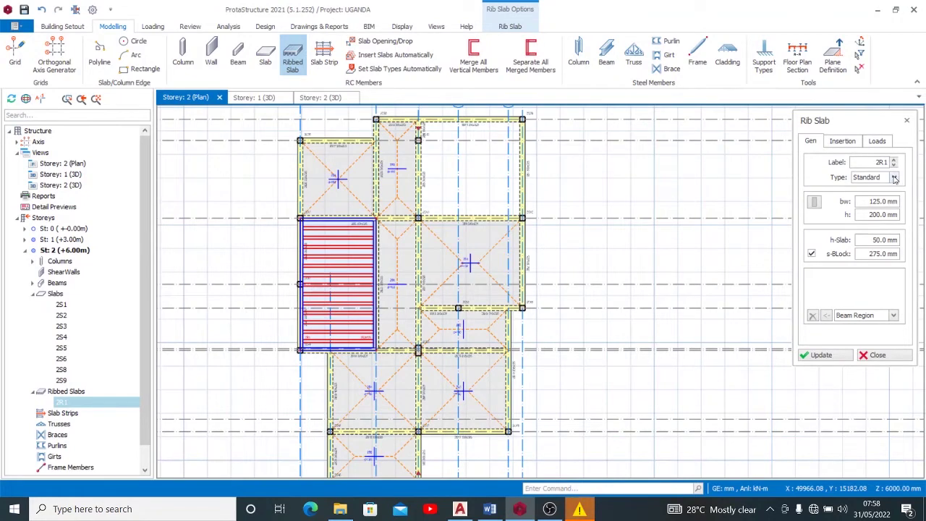
pyautogui.click(894, 178)
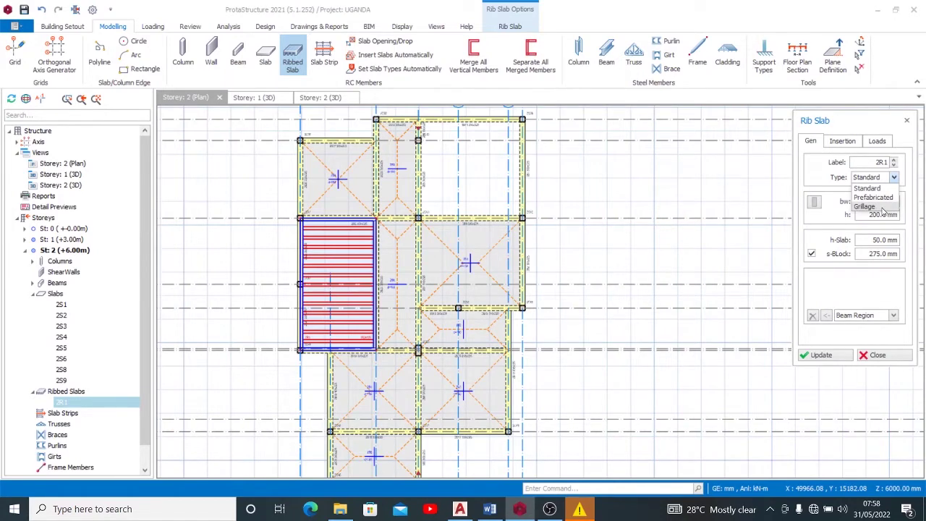
pyautogui.click(882, 207)
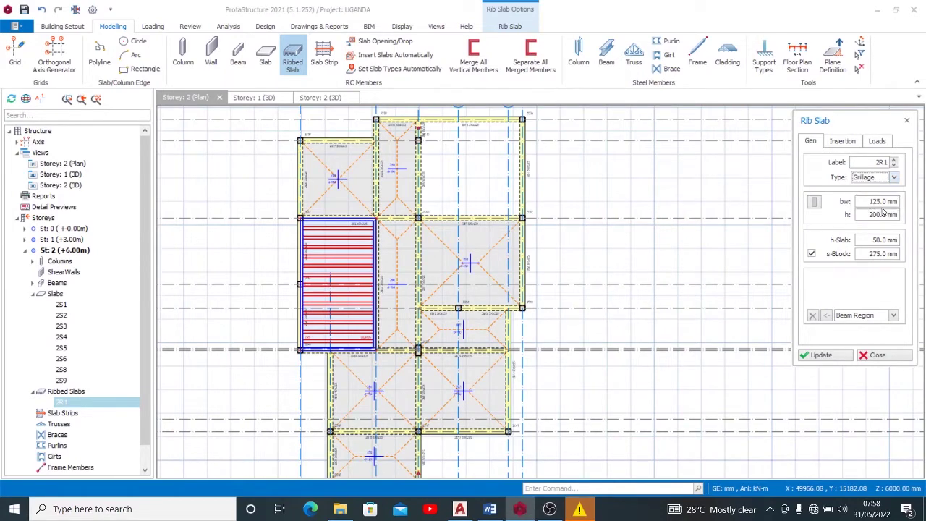
pyautogui.click(877, 142)
pyautogui.click(844, 142)
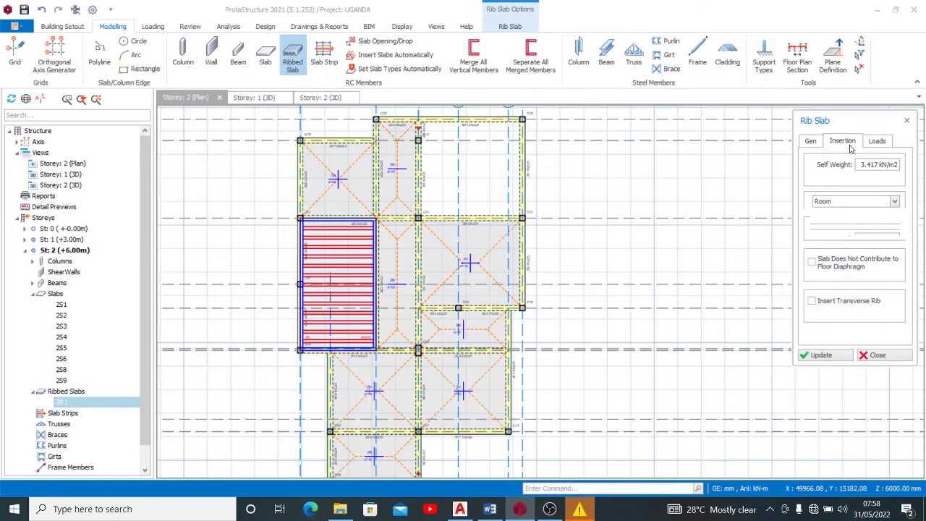
pyautogui.click(811, 141)
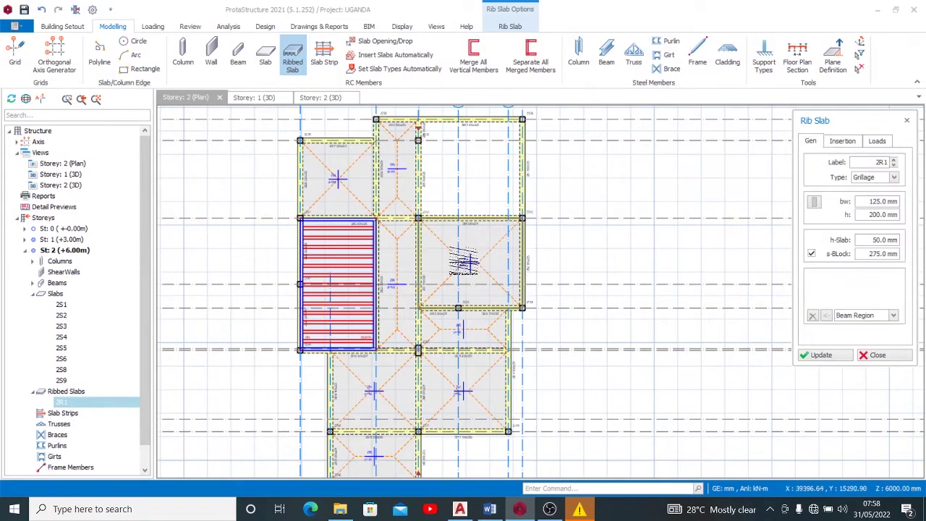
pyautogui.click(474, 173)
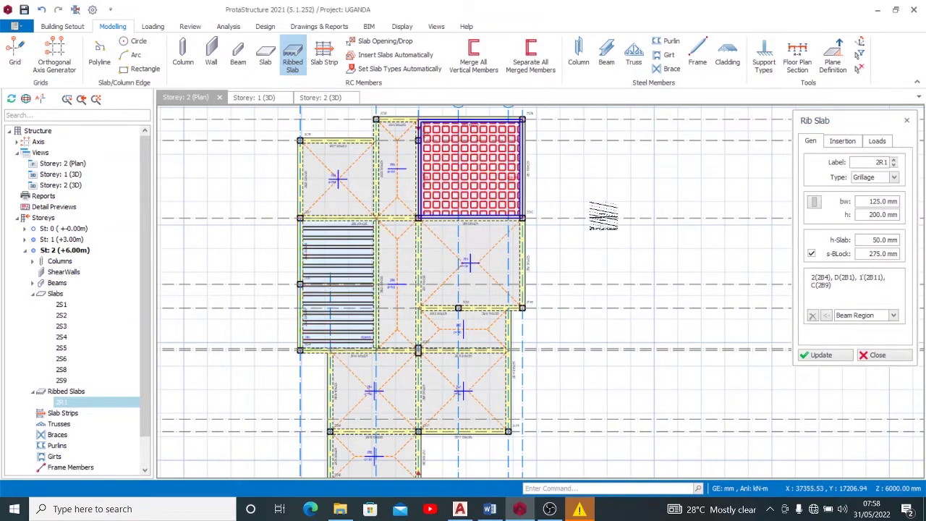
pyautogui.press('Escape')
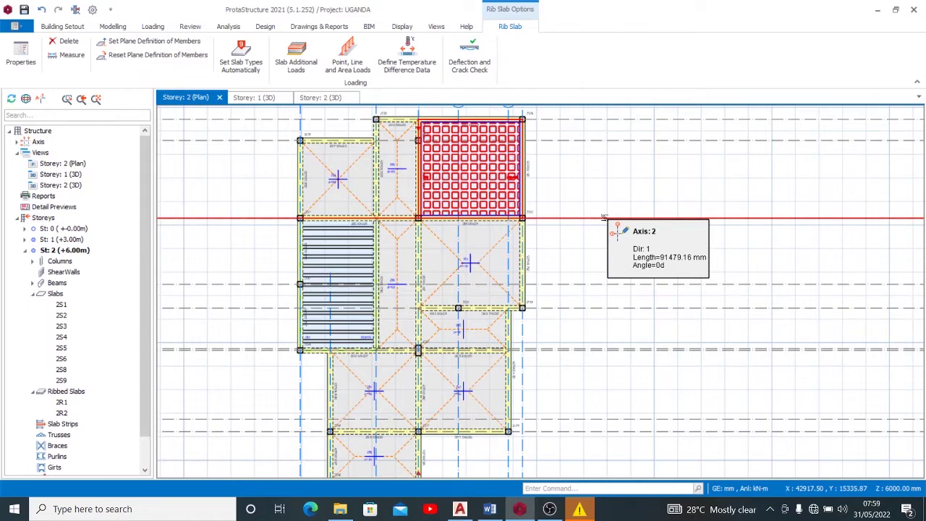
pyautogui.click(589, 174)
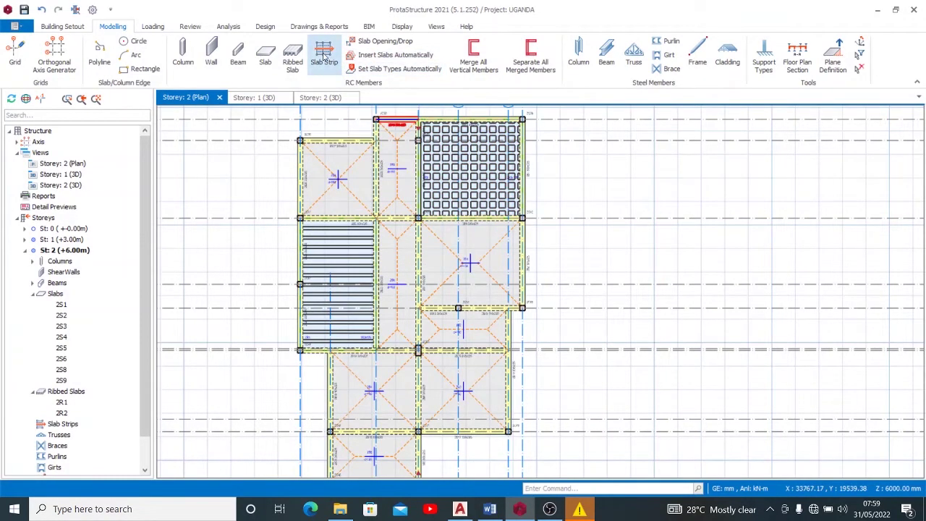
# Insert an X-direction analytical slab strip across the two upper solid slabs between axes A and C, using the first end limit option.
pyautogui.click(324, 57)
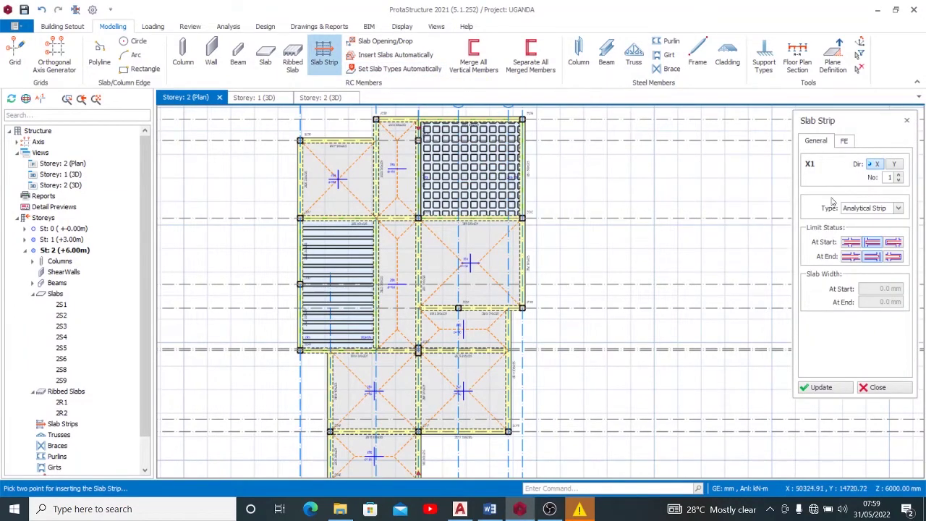
pyautogui.click(874, 164)
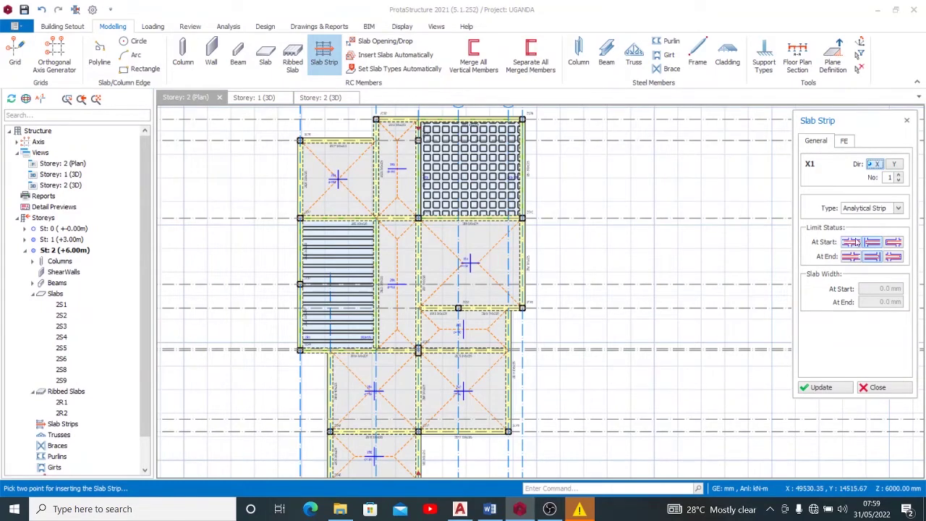
pyautogui.click(877, 245)
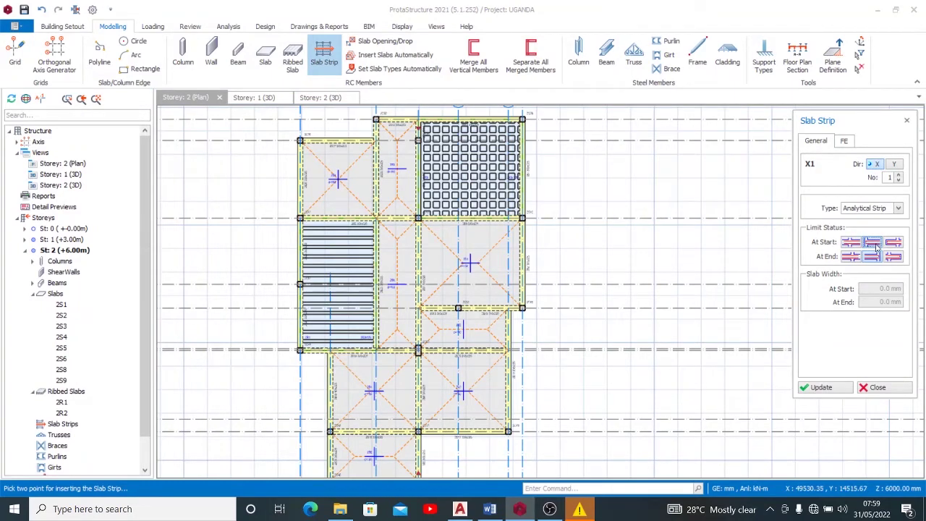
pyautogui.click(851, 258)
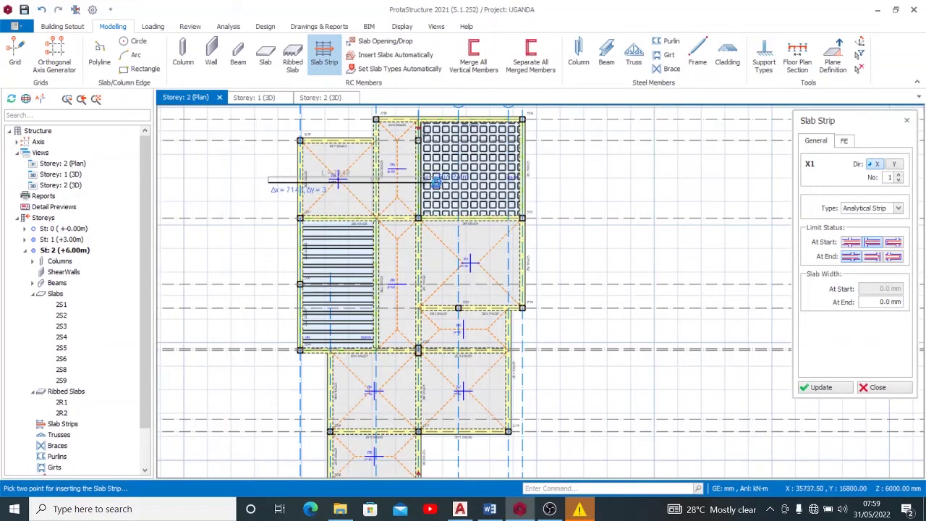
pyautogui.click(432, 185)
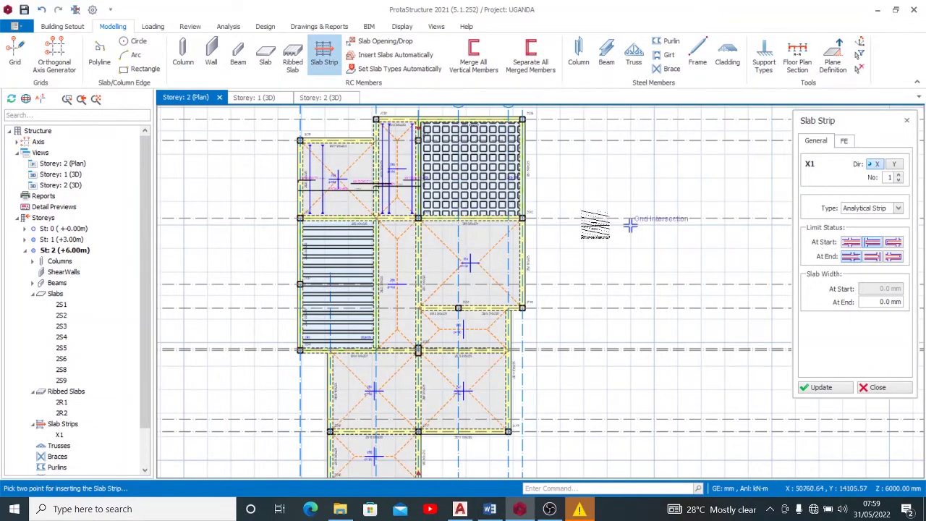
pyautogui.scroll(-1, 435, 176)
pyautogui.scroll(1, 436, 211)
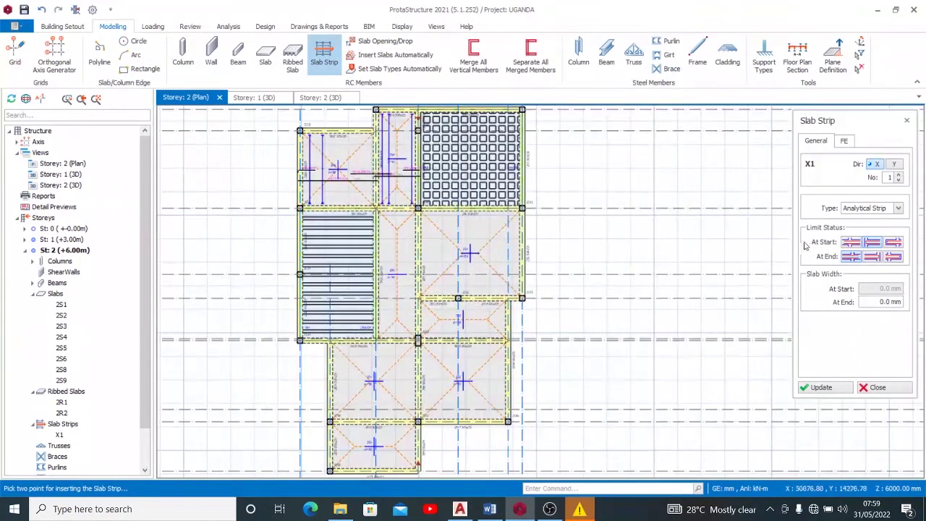
# Insert an X-direction strip from the one-way ribbed slab to beyond axis D, using the first start limit and second end limit options.
pyautogui.click(851, 243)
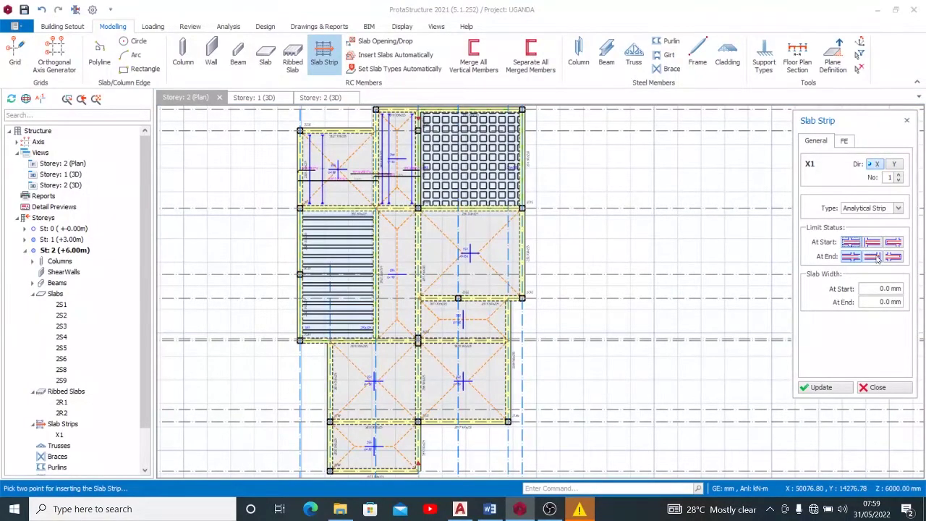
pyautogui.click(872, 257)
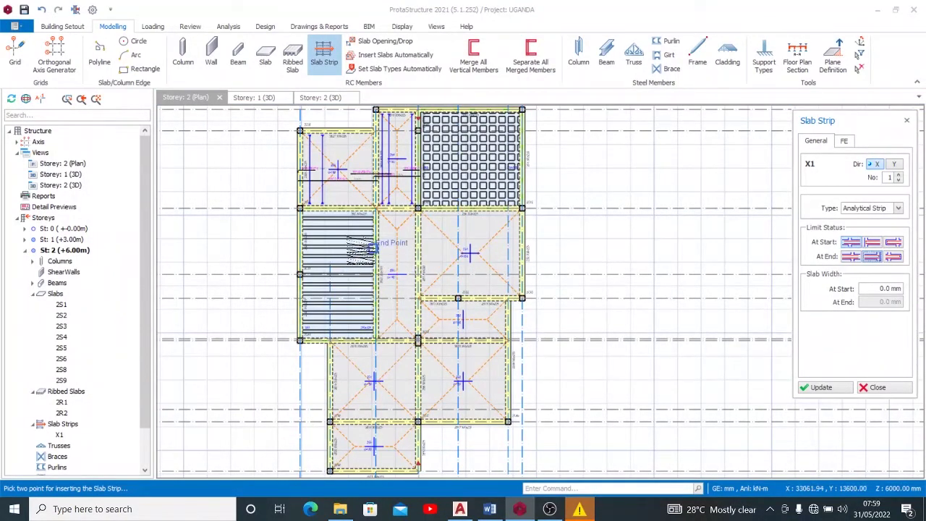
pyautogui.click(354, 251)
pyautogui.click(354, 253)
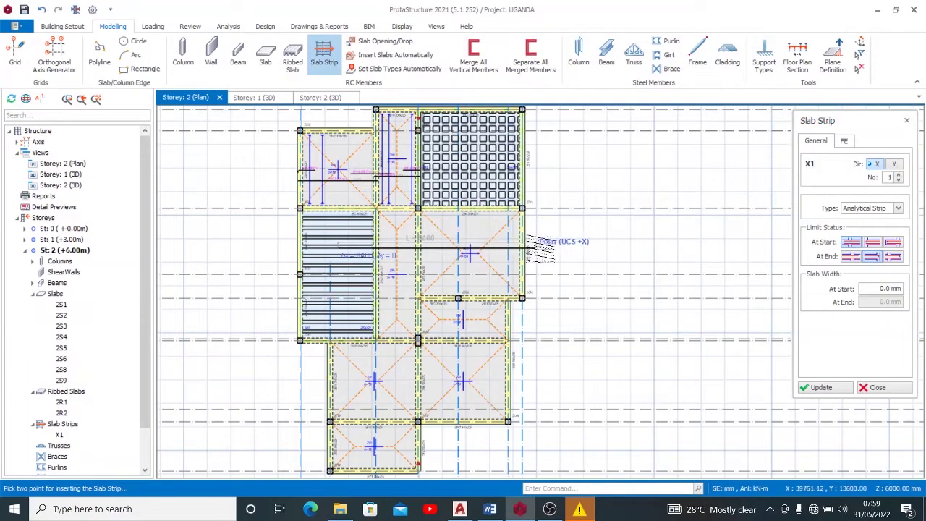
pyautogui.click(548, 251)
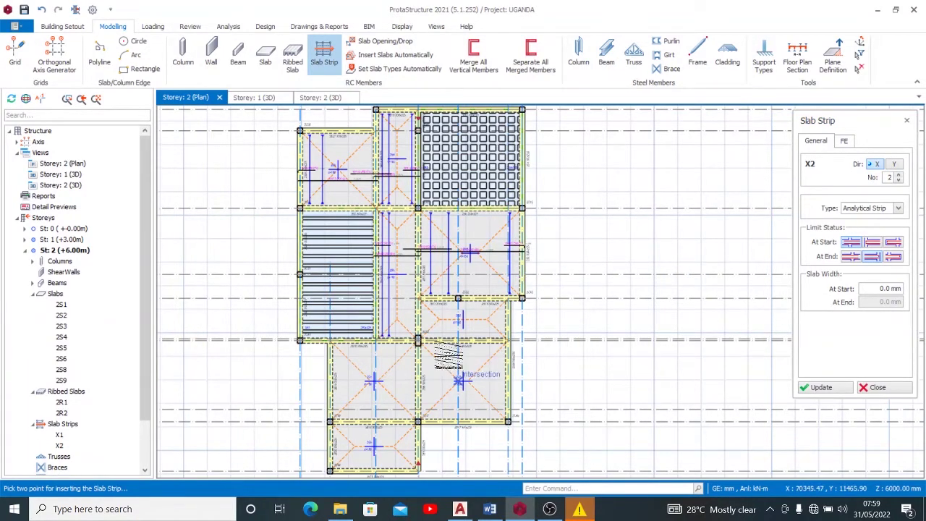
# Insert an X-direction analytical strip about 5400 mm long across the small solid slab between axes C and C2.
pyautogui.scroll(2, 434, 347)
pyautogui.click(382, 297)
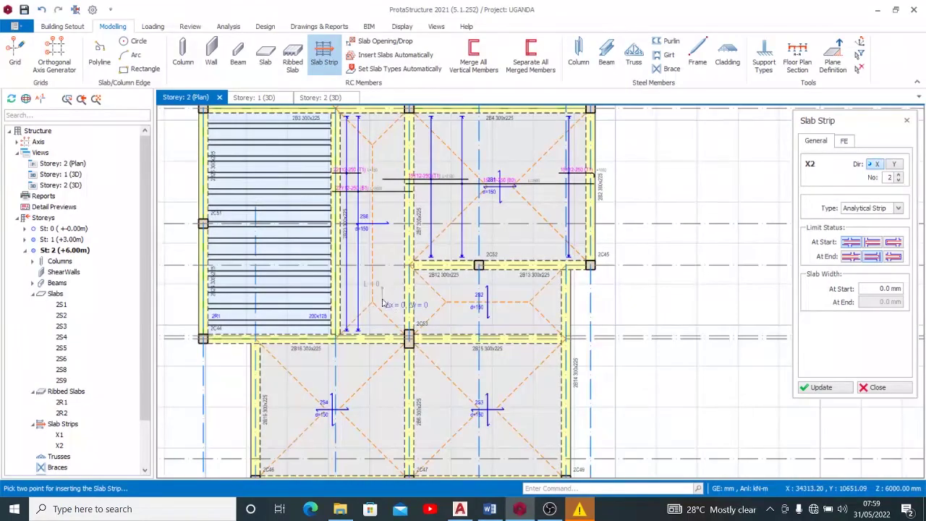
pyautogui.click(592, 304)
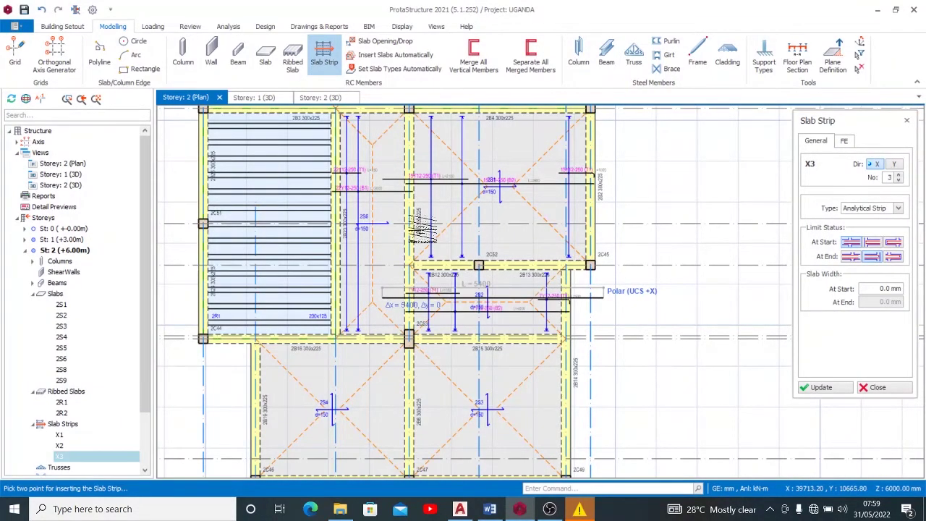
# Insert X-direction strips across the two solid slabs between axes A1 and C2 and the lowest slab, using the second limit option at both ends.
pyautogui.scroll(-2, 449, 329)
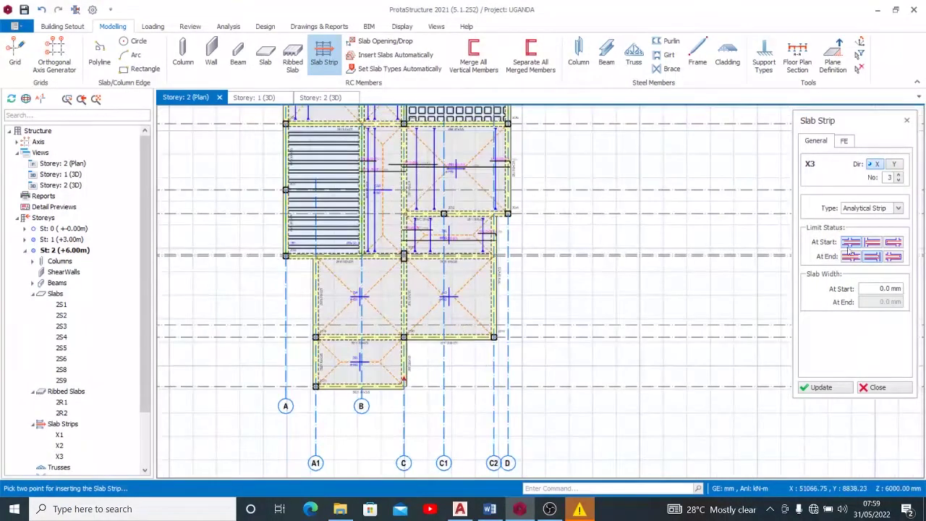
pyautogui.click(872, 242)
pyautogui.click(875, 258)
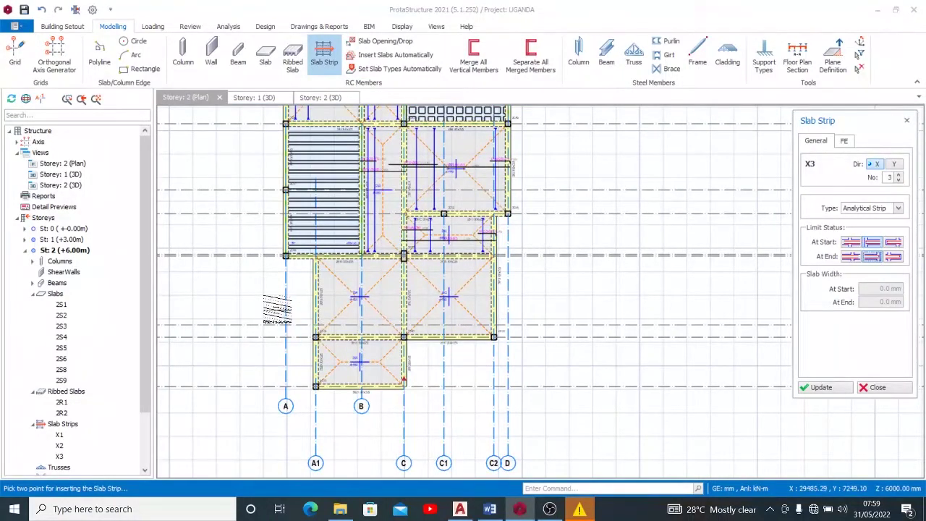
pyautogui.click(264, 294)
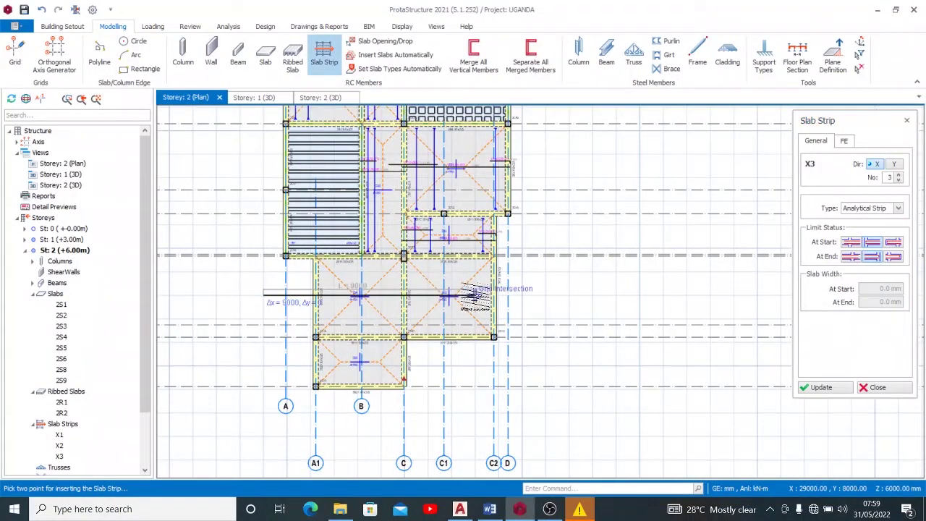
pyautogui.click(549, 294)
pyautogui.click(260, 364)
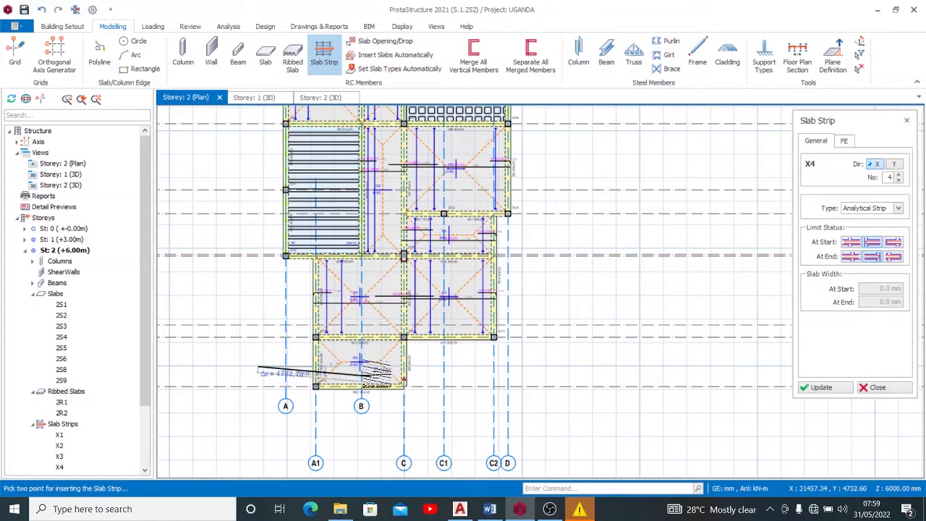
pyautogui.click(423, 368)
# Insert a Y-direction analytical strip between axes B and C, running from above the uppermost slab to below the lowest slab.
pyautogui.scroll(-2, 427, 386)
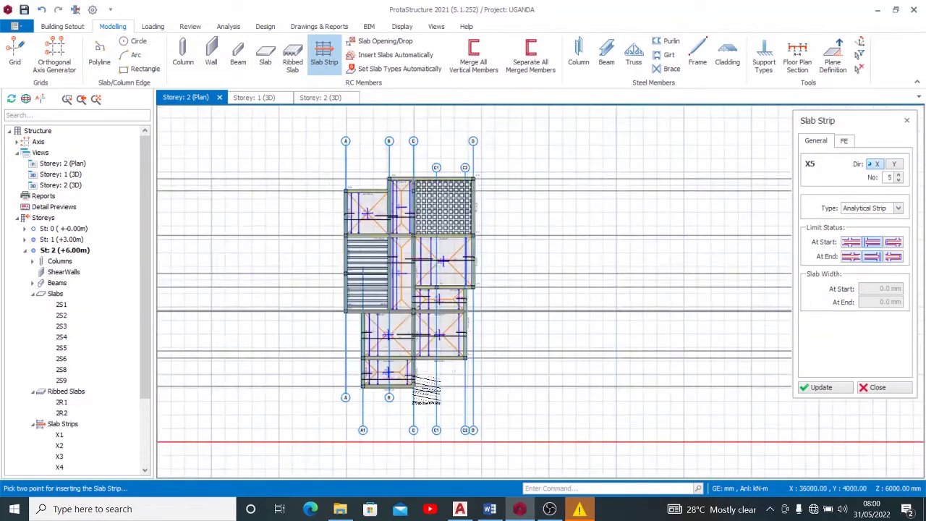
pyautogui.scroll(2, 383, 250)
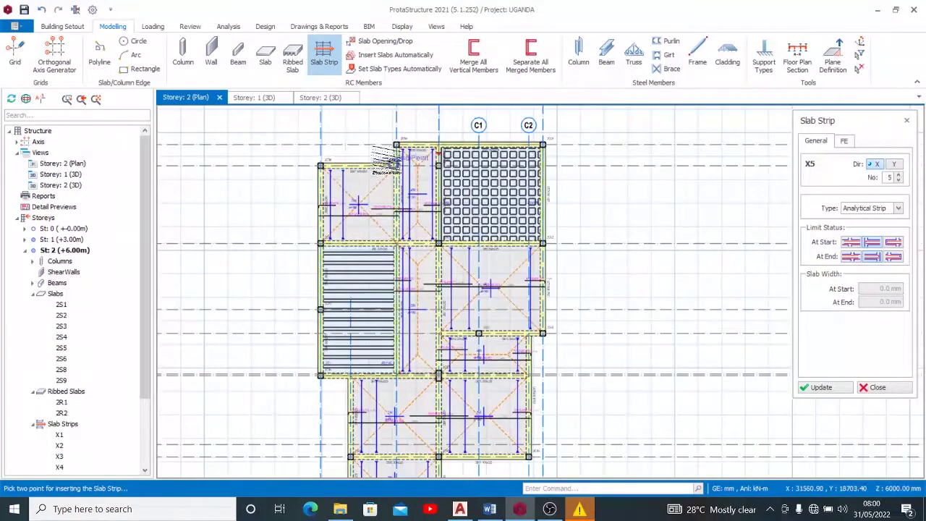
pyautogui.scroll(-1, 434, 142)
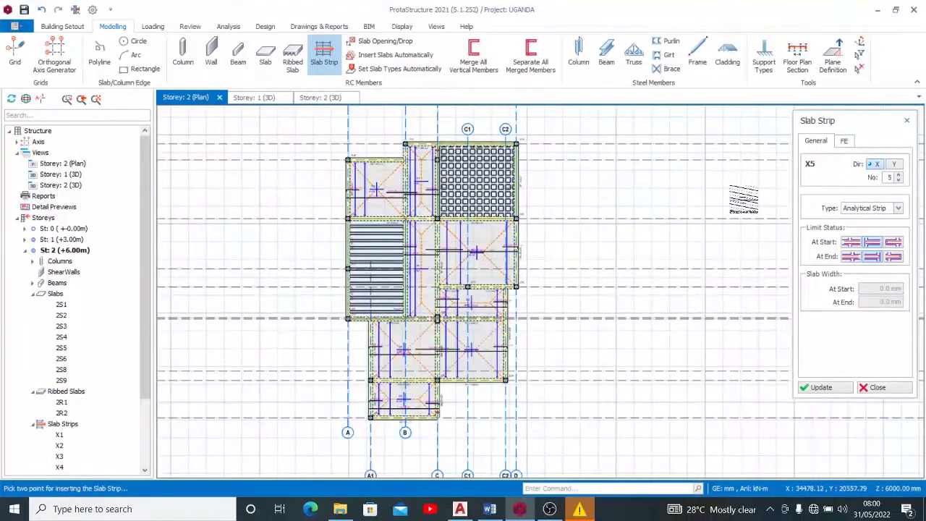
pyautogui.click(895, 164)
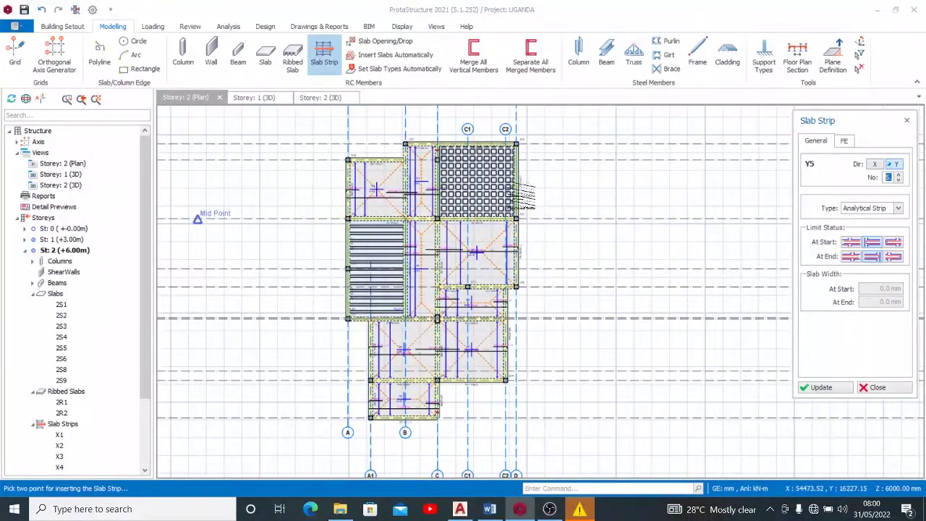
pyautogui.click(421, 118)
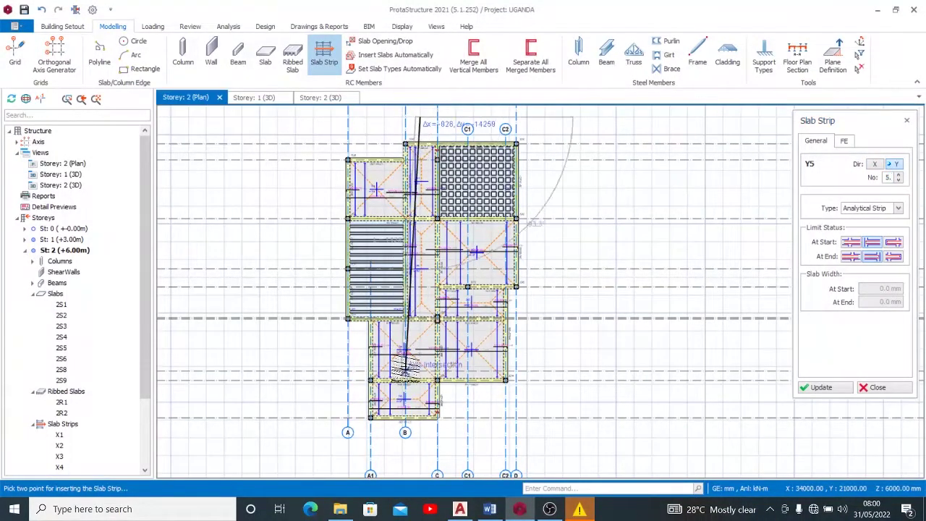
pyautogui.click(420, 439)
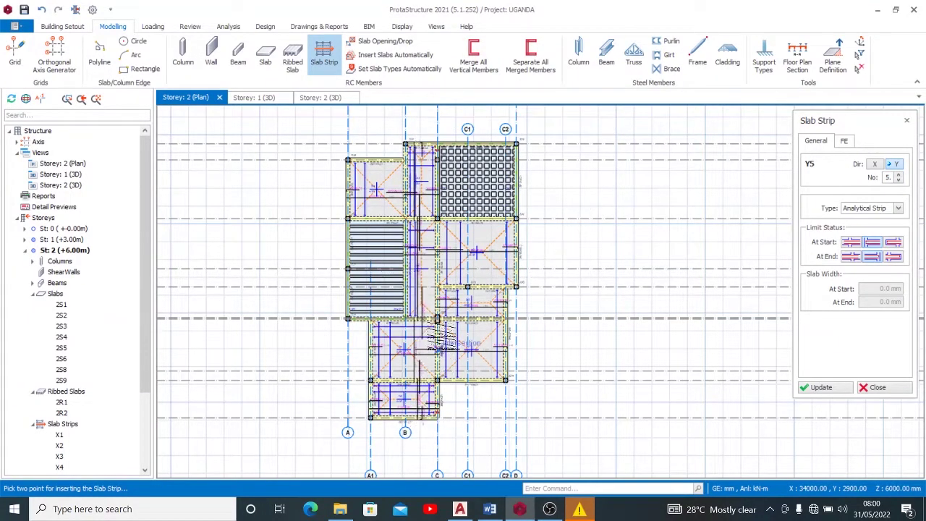
# Insert a Y-direction strip about 5800 mm long through the upper solid slab between axes A and B, using the first end limit option.
pyautogui.click(857, 256)
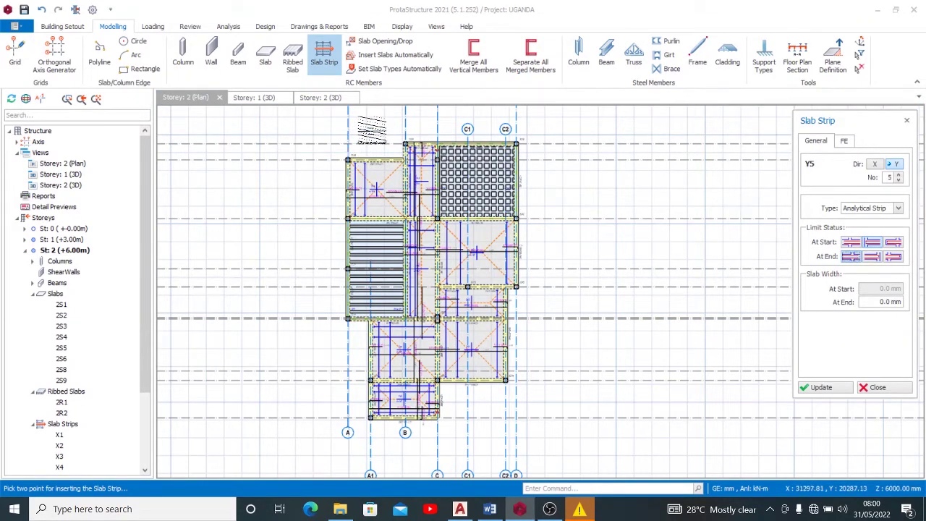
pyautogui.click(371, 133)
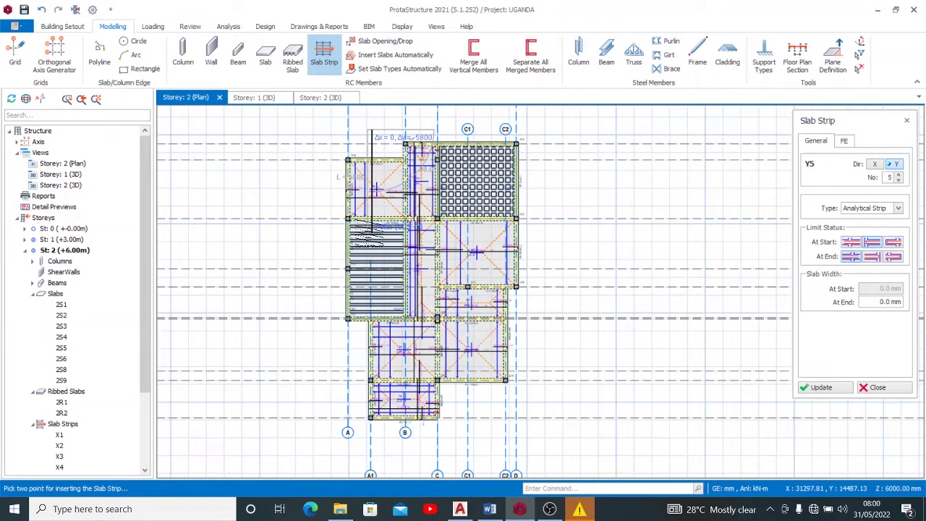
pyautogui.click(371, 230)
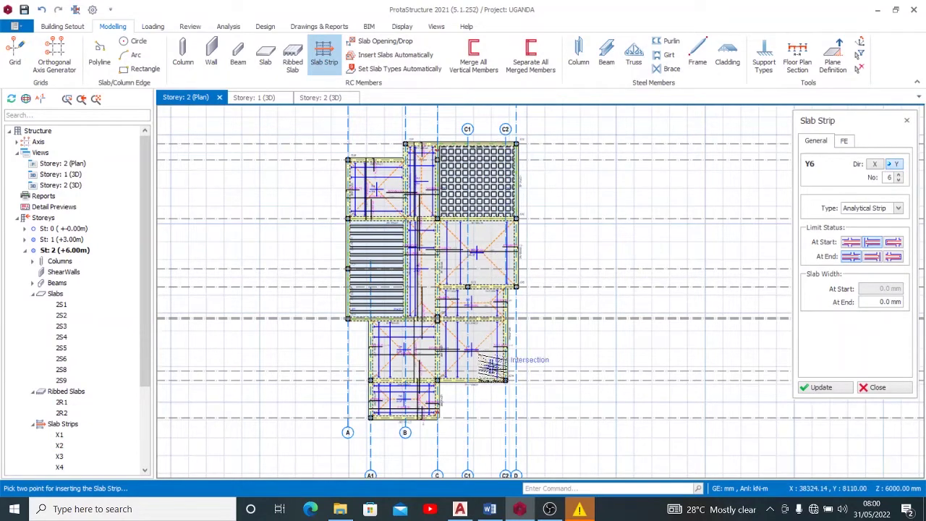
# Insert a Y-direction strip about 11600 mm long near axis C1, from the grillage slab downward, using the first start and second end limit options.
pyautogui.click(849, 242)
pyautogui.click(870, 257)
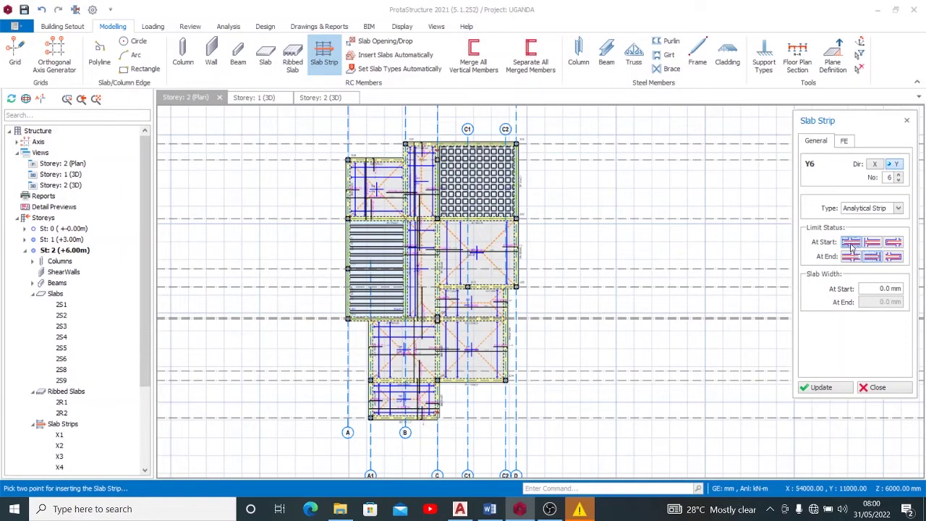
pyautogui.click(479, 203)
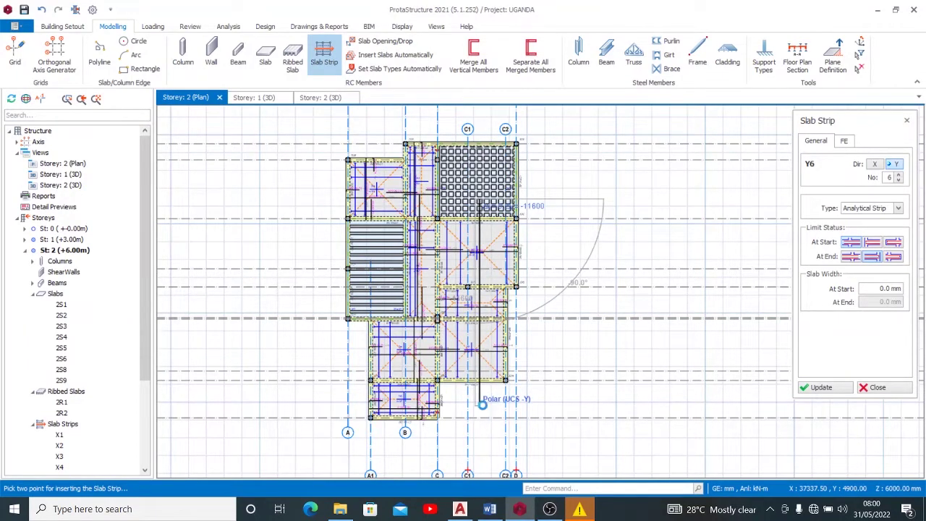
pyautogui.click(479, 405)
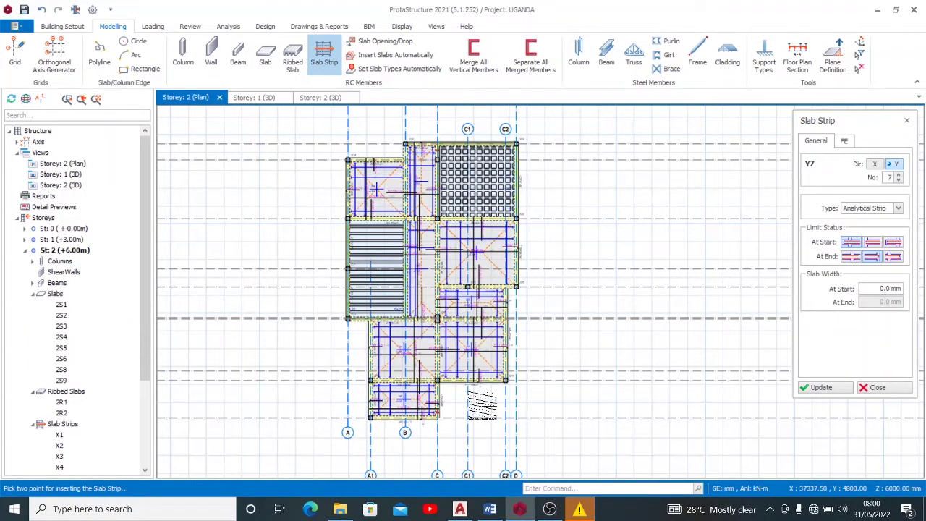
# Restart the Slab Strip command, set the type to FE Strip, and choose the second FE strip layout option.
pyautogui.scroll(1, 478, 344)
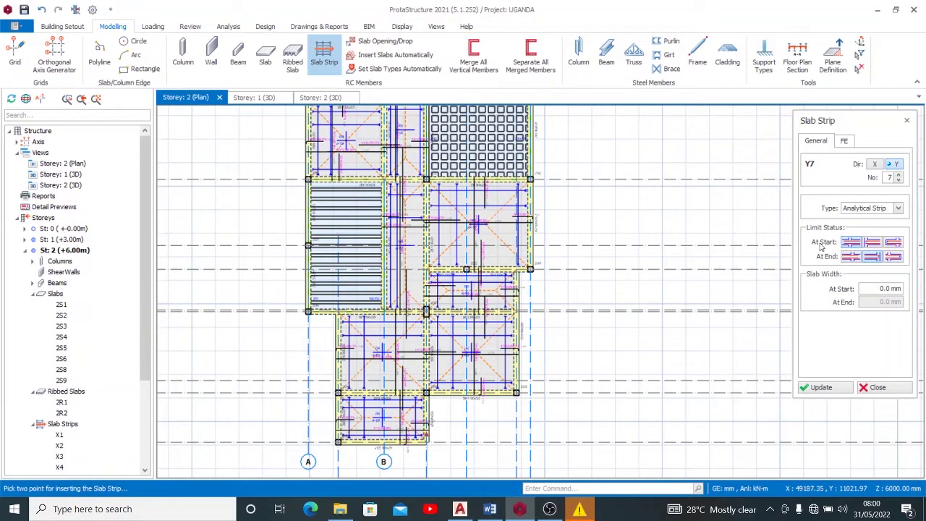
pyautogui.press('Escape')
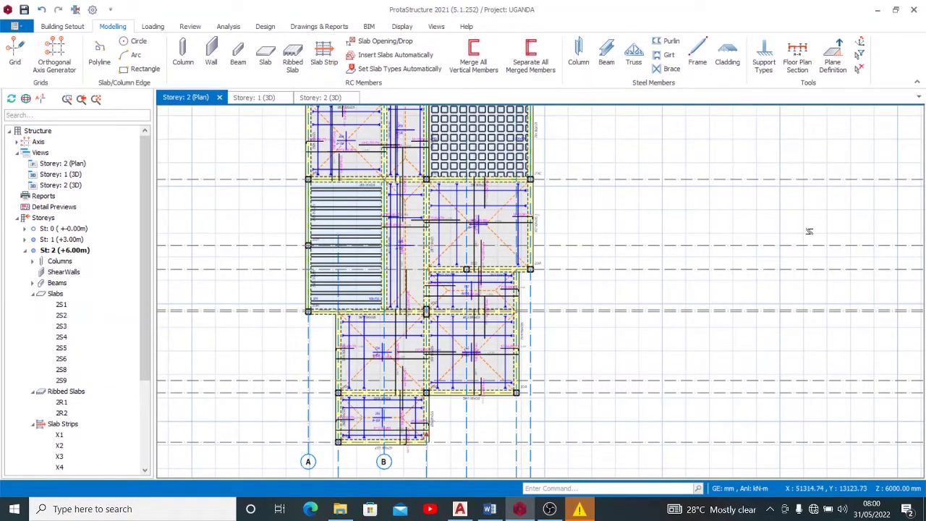
pyautogui.click(324, 55)
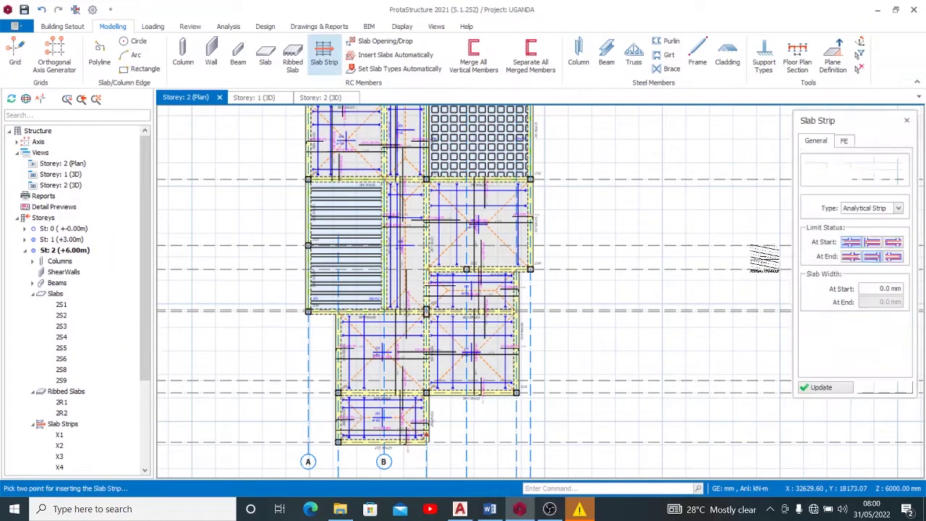
pyautogui.click(898, 209)
pyautogui.click(862, 231)
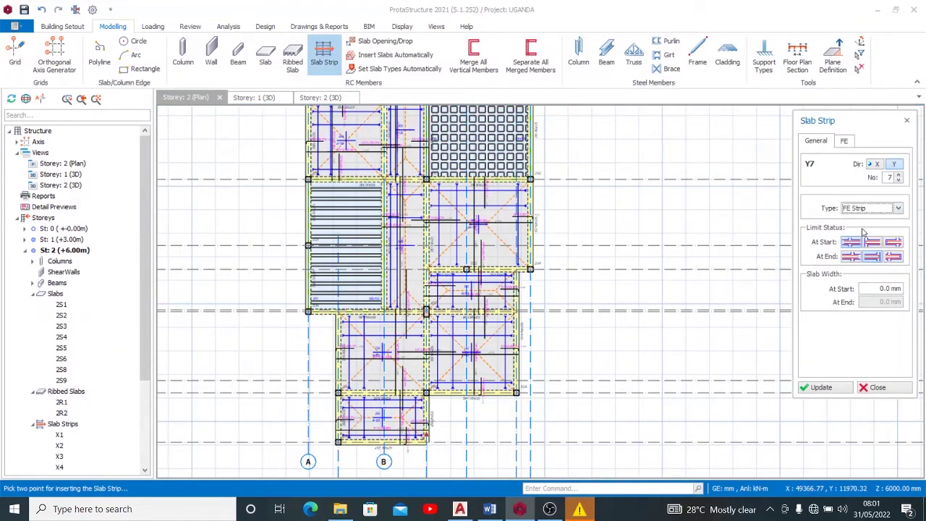
pyautogui.click(845, 142)
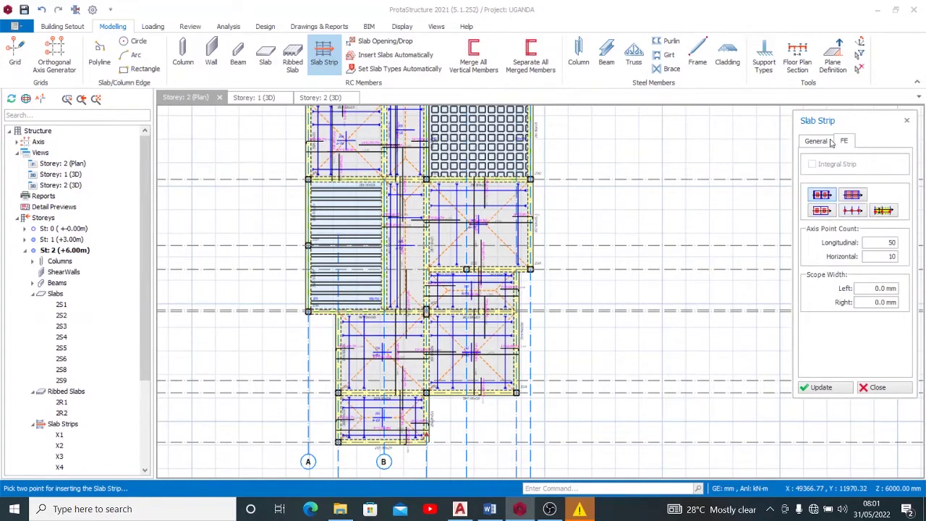
pyautogui.click(854, 196)
pyautogui.click(821, 141)
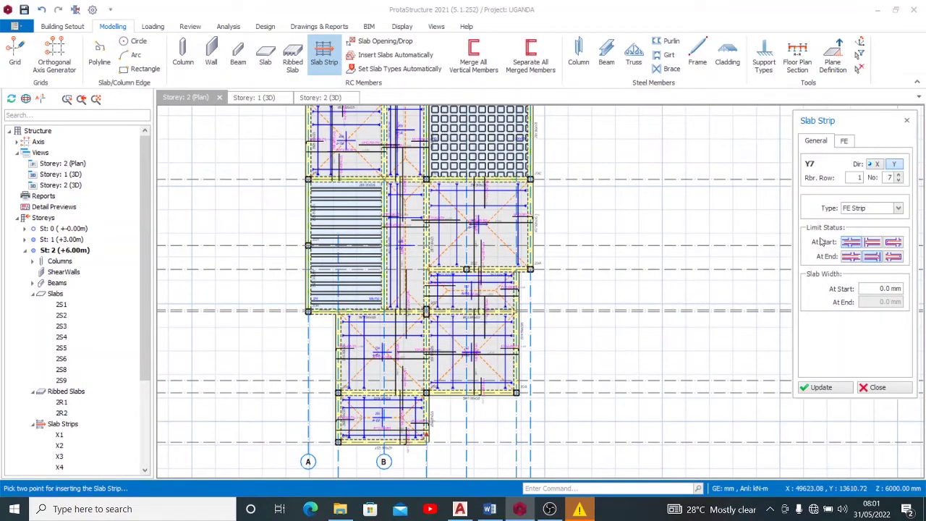
# Insert an FE strip across the one-way ribbed slab from outside axis A into the adjoining solid slab, using second start and first end limits.
pyautogui.click(870, 242)
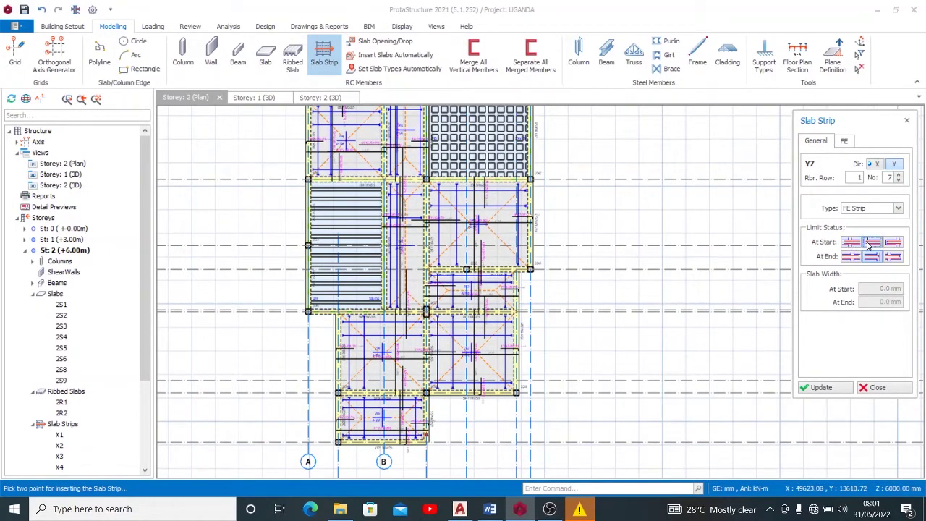
pyautogui.click(851, 259)
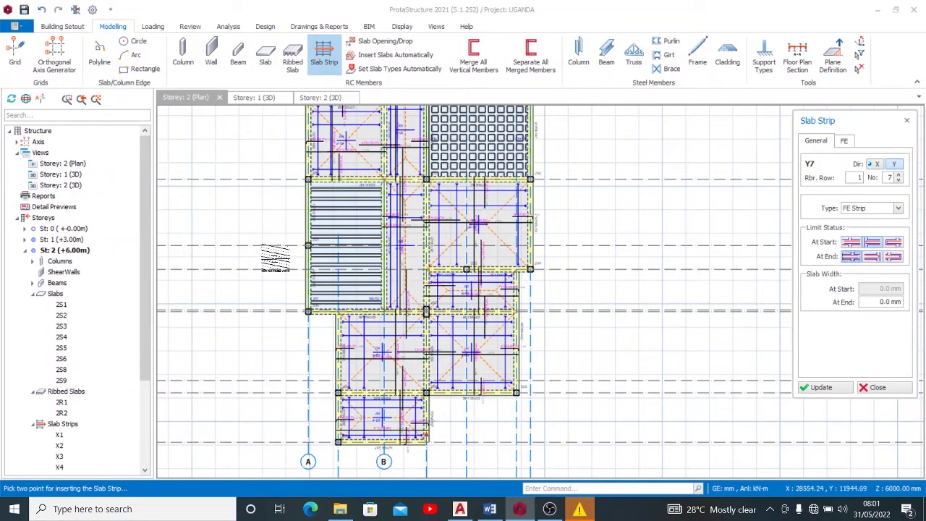
pyautogui.click(279, 260)
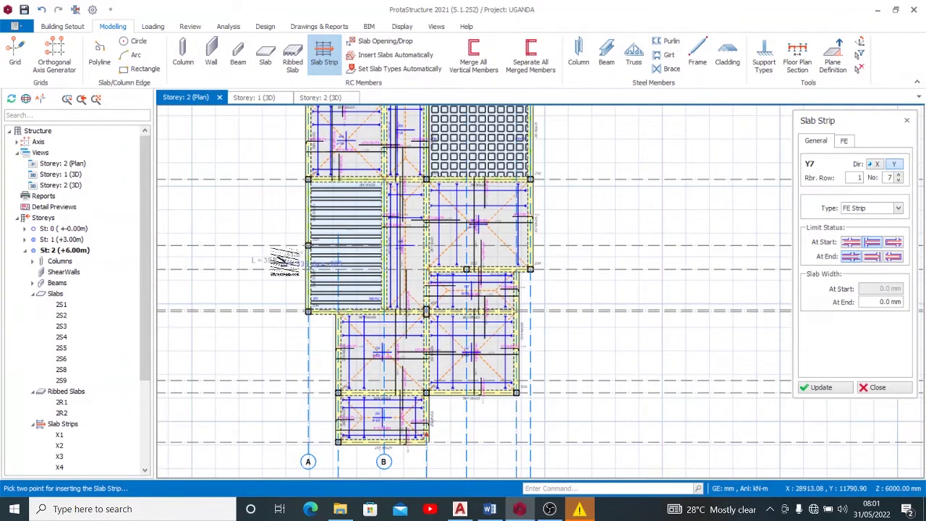
pyautogui.click(279, 256)
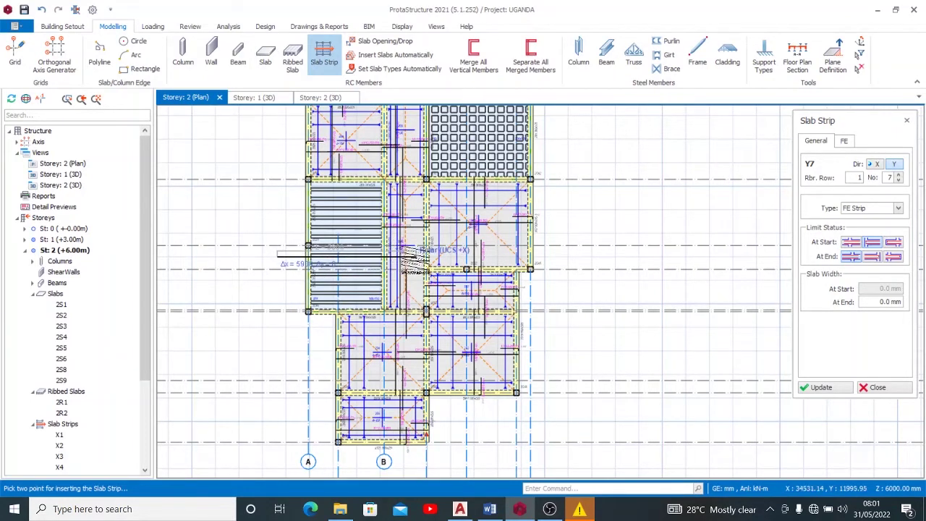
pyautogui.click(418, 262)
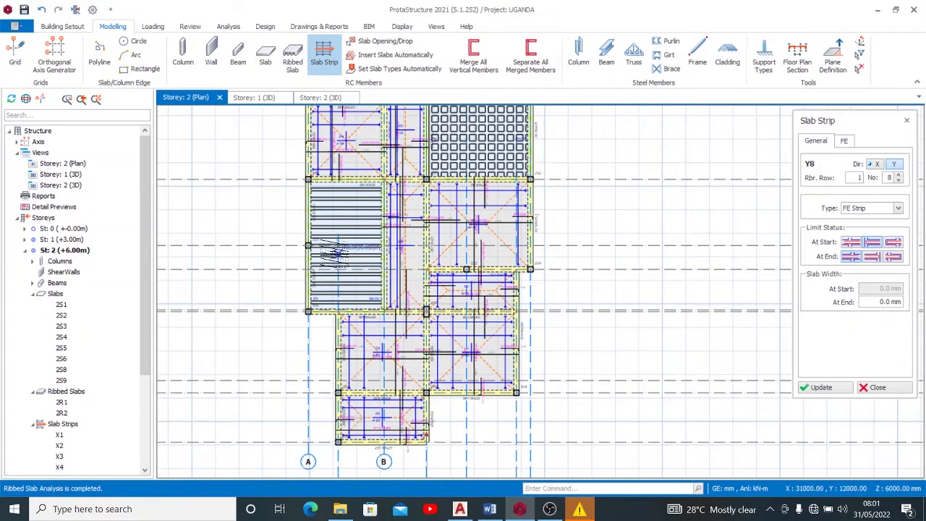
# Insert an FE strip across the grillage slab from the adjoining solid slab to beyond axis D, using first start and second end limits.
pyautogui.scroll(-4, 80, 304)
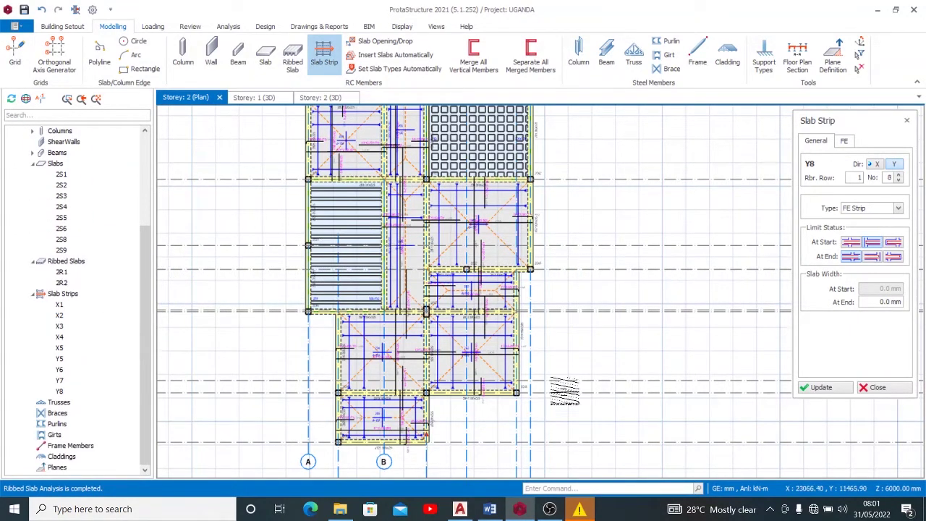
pyautogui.scroll(-1, 564, 394)
pyautogui.scroll(2, 510, 195)
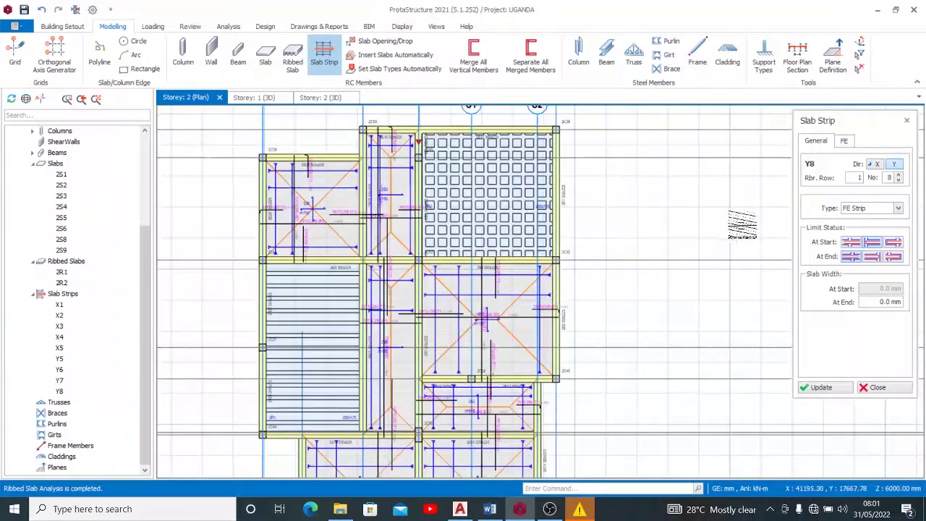
pyautogui.click(851, 243)
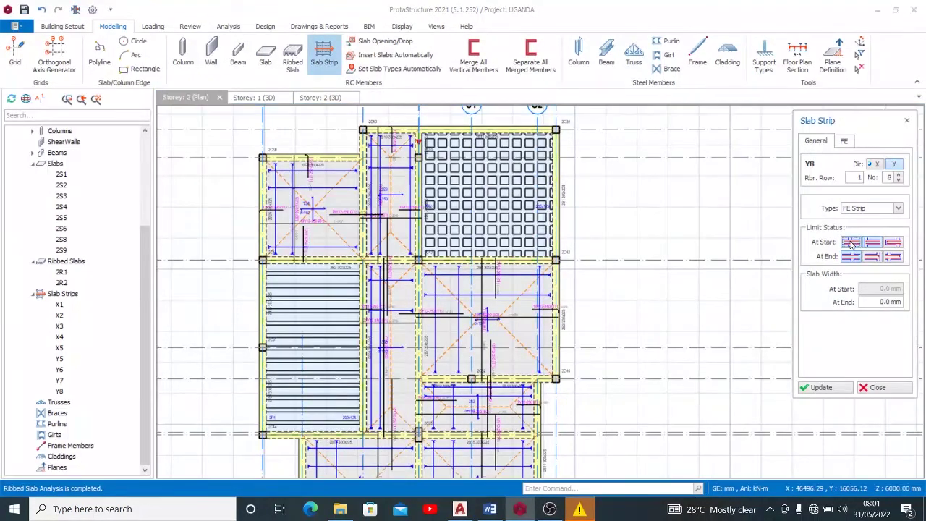
pyautogui.click(871, 257)
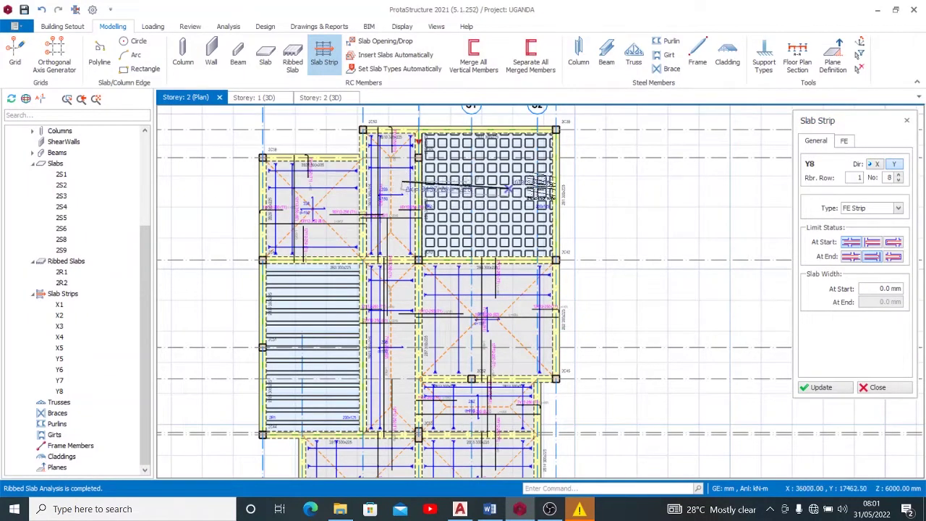
pyautogui.click(585, 184)
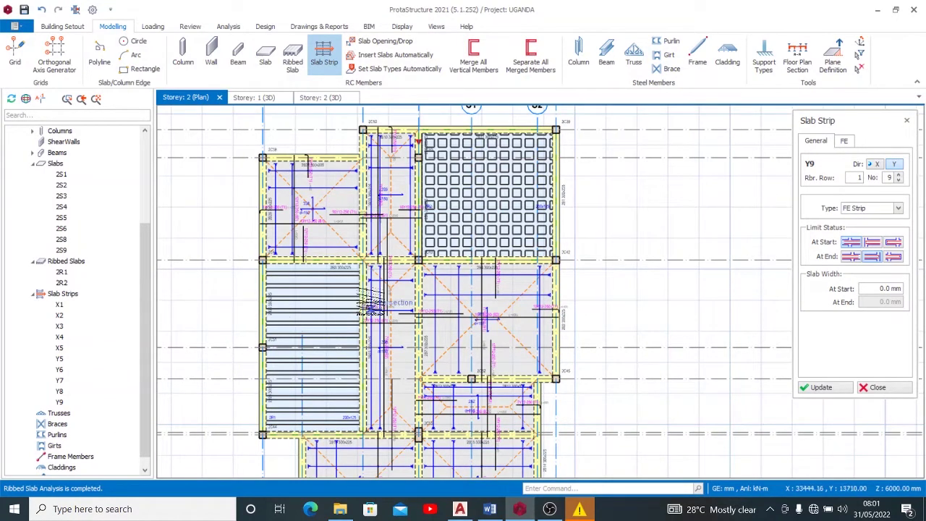
# Delete the two FE strips Y8 and Y9 crossing the ribbed slabs on storey 2.
pyautogui.click(875, 165)
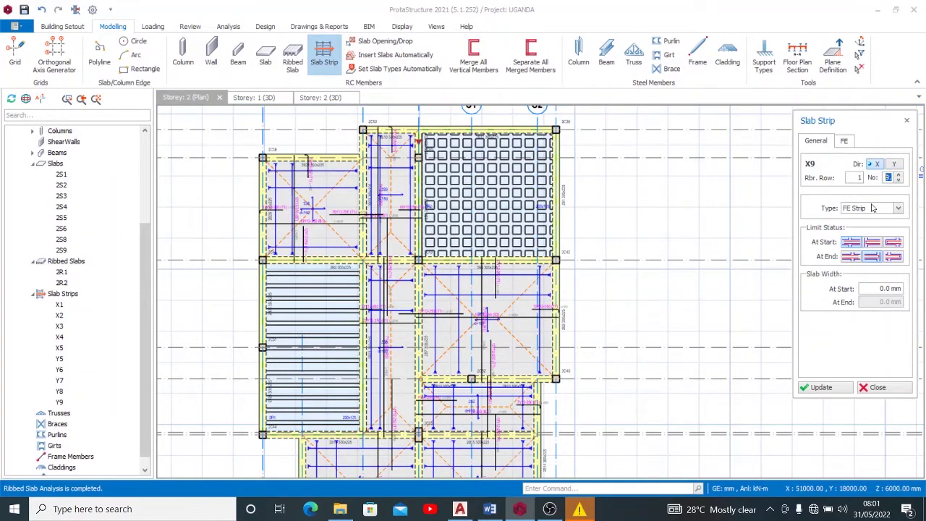
pyautogui.press('Escape')
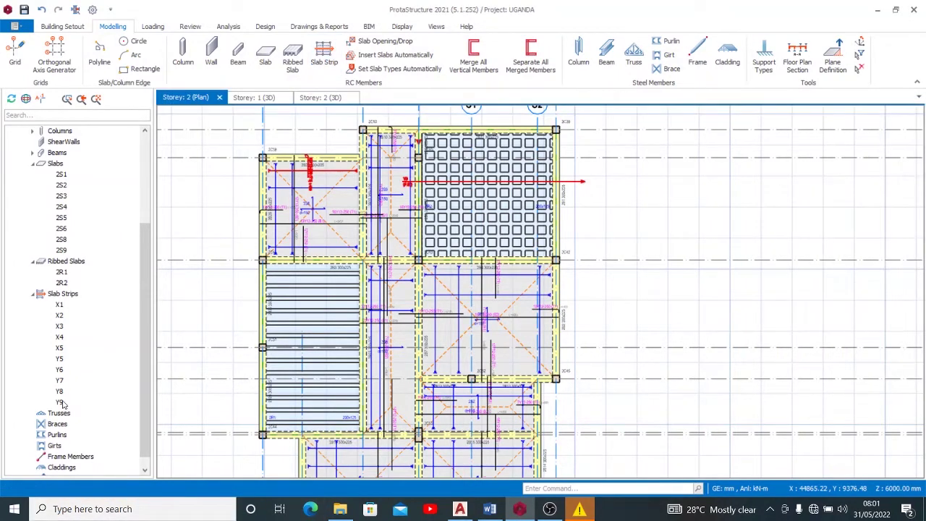
pyautogui.scroll(2, 430, 193)
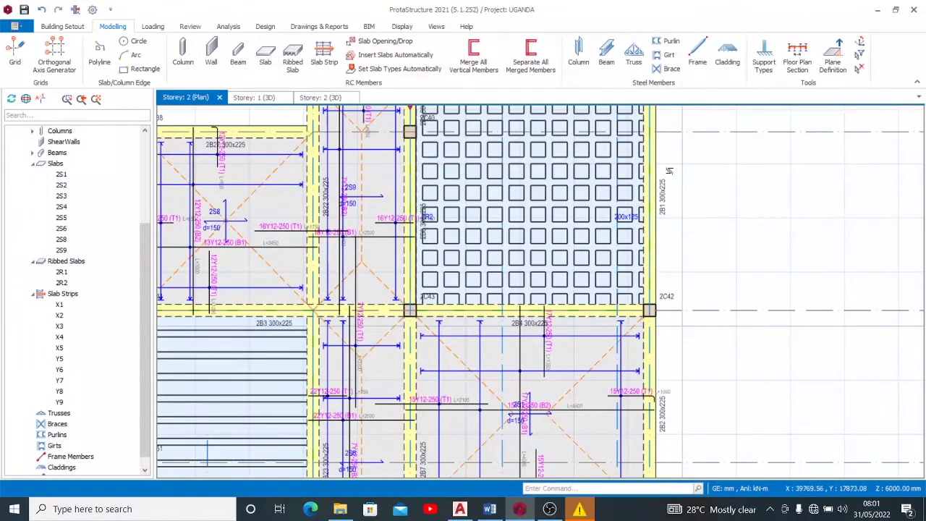
pyautogui.click(61, 403)
pyautogui.scroll(-3, 533, 287)
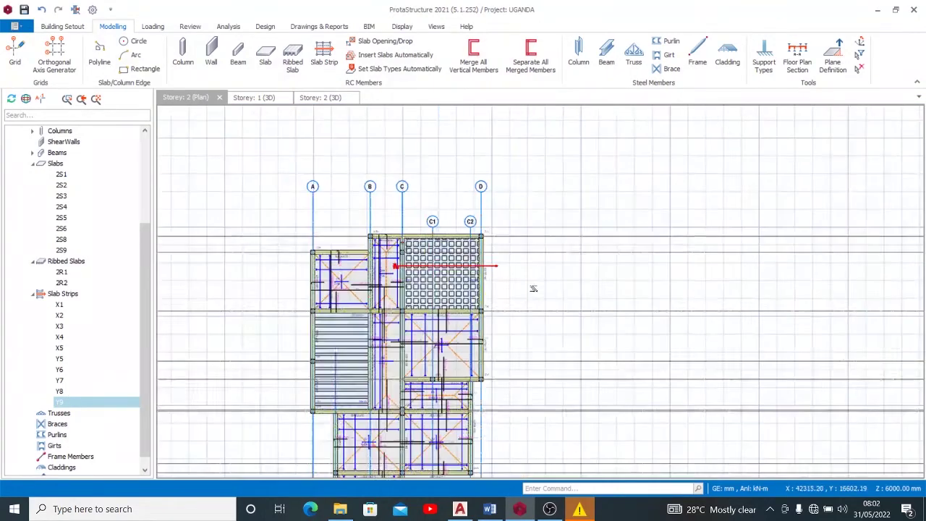
pyautogui.scroll(3, 206, 396)
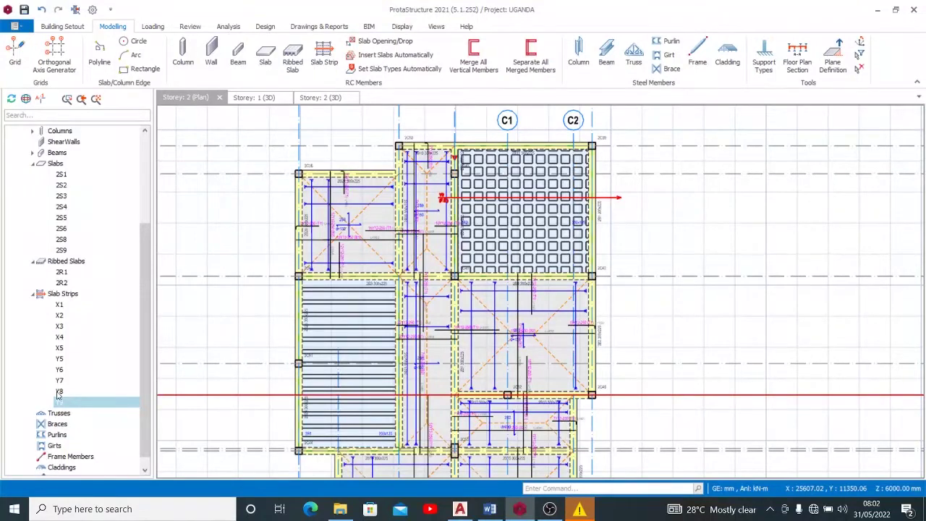
pyautogui.keyDown('ctrl'); pyautogui.click(59, 392); pyautogui.keyUp('ctrl')
pyautogui.press('Delete')
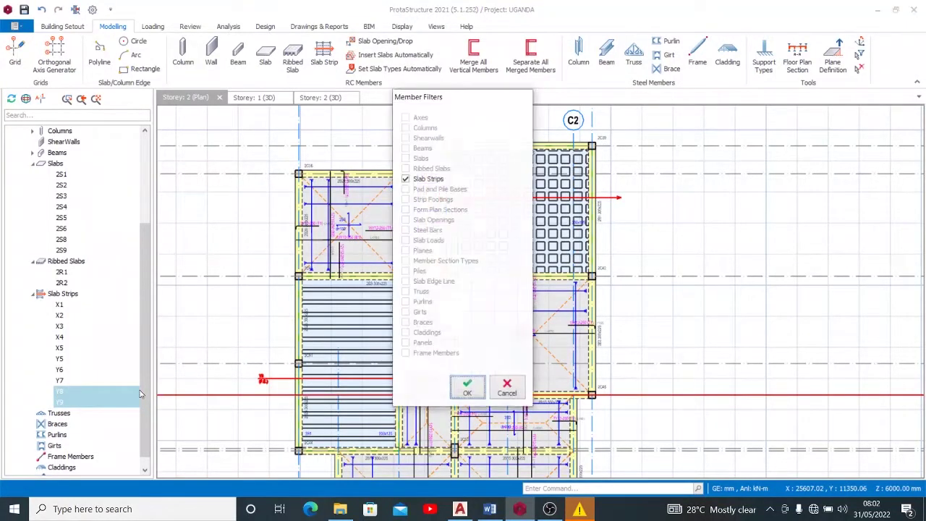
pyautogui.press('Return')
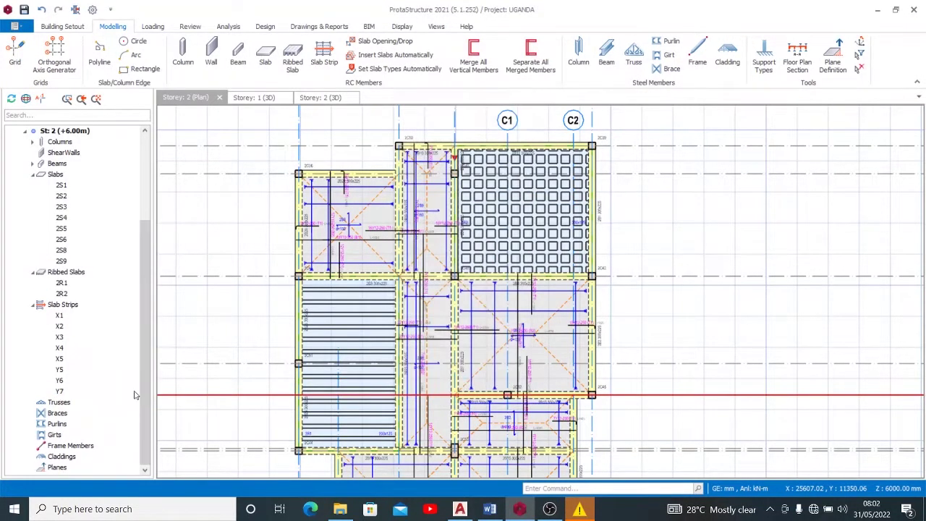
# Insert an X-direction FE strip about 5800 mm long from outside axis A across the one-way ribbed slab, using second start and first end limits.
pyautogui.click(324, 54)
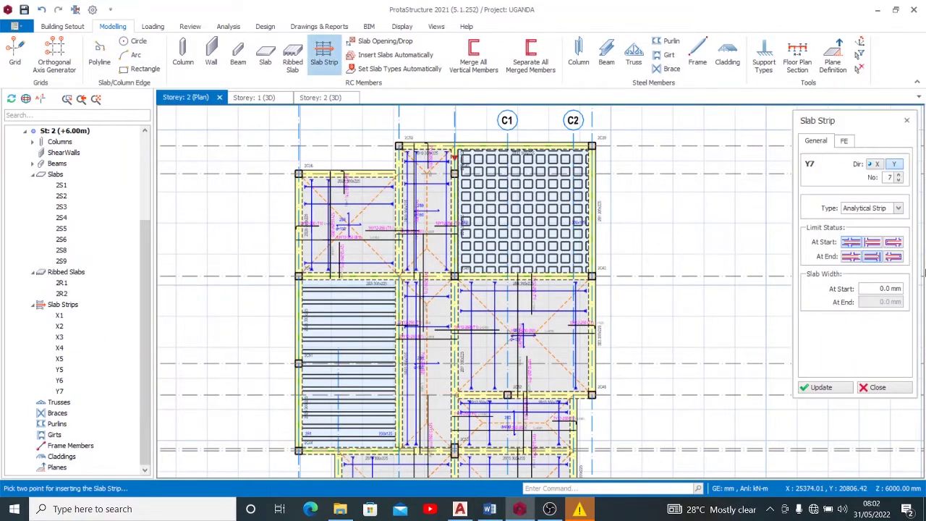
pyautogui.click(872, 164)
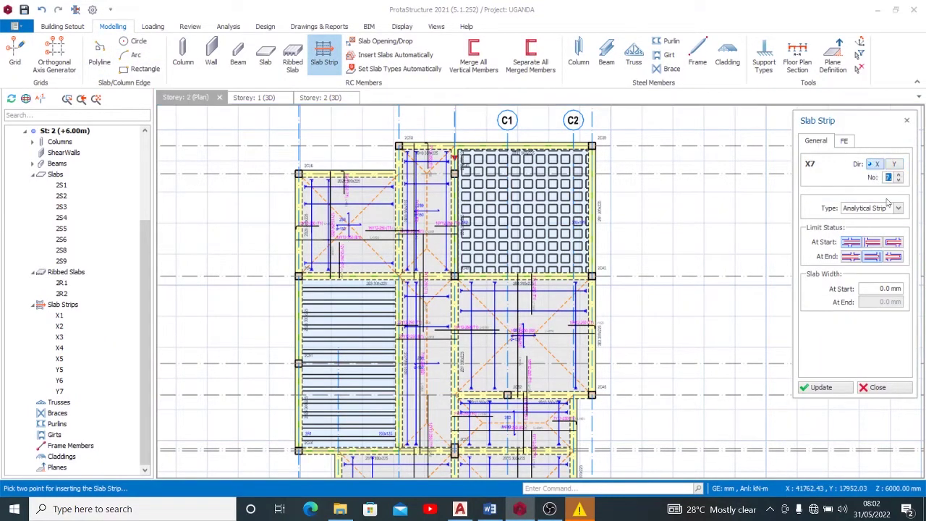
pyautogui.click(870, 244)
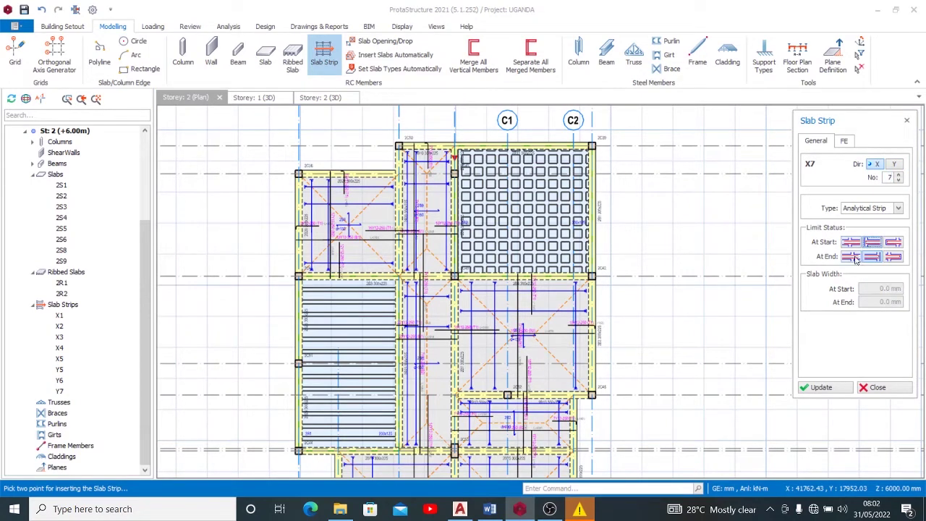
pyautogui.click(853, 259)
pyautogui.click(894, 209)
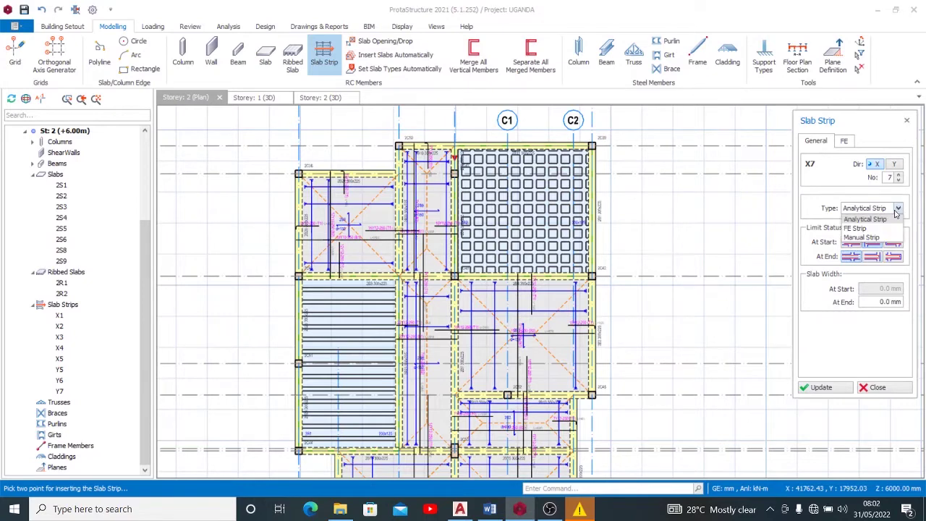
pyautogui.click(865, 219)
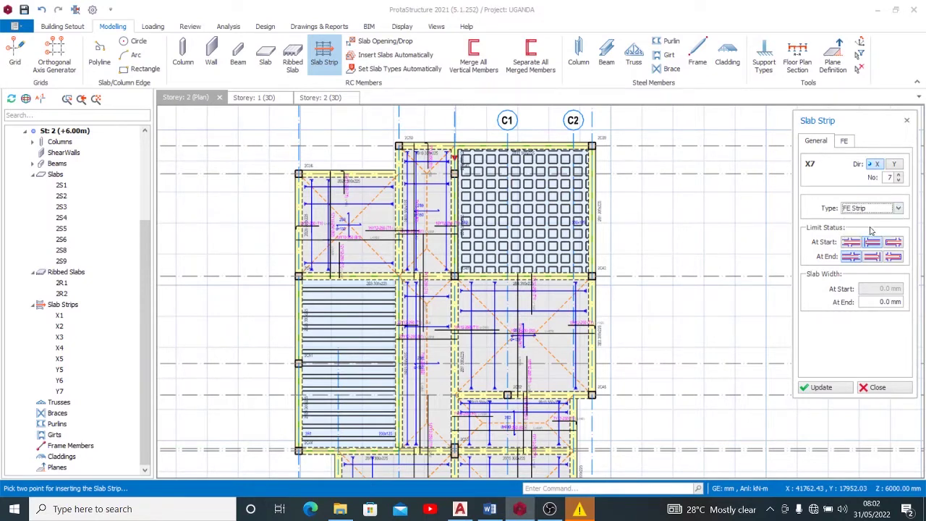
pyautogui.click(873, 164)
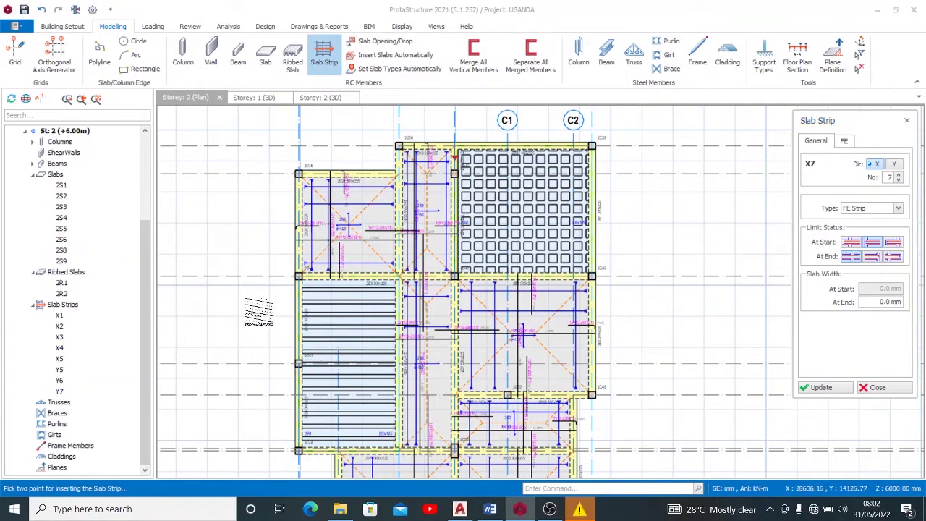
pyautogui.click(258, 317)
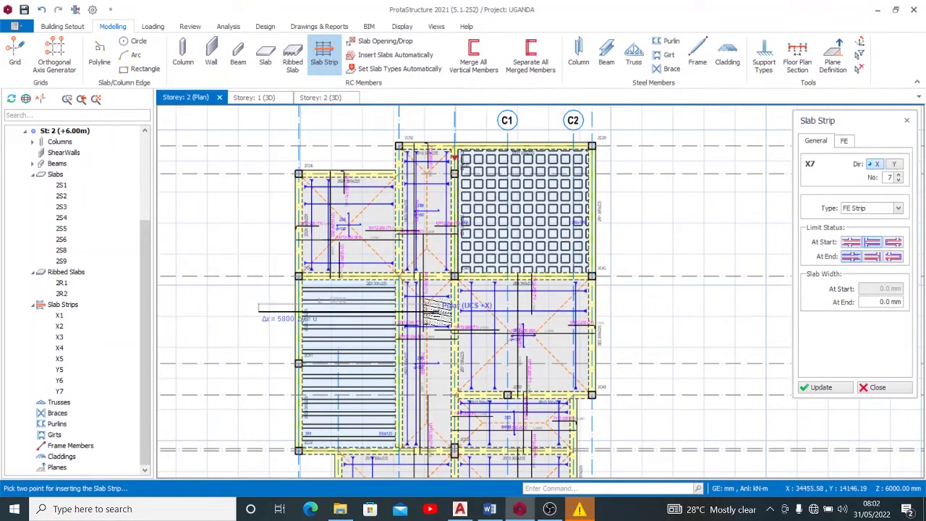
pyautogui.click(436, 309)
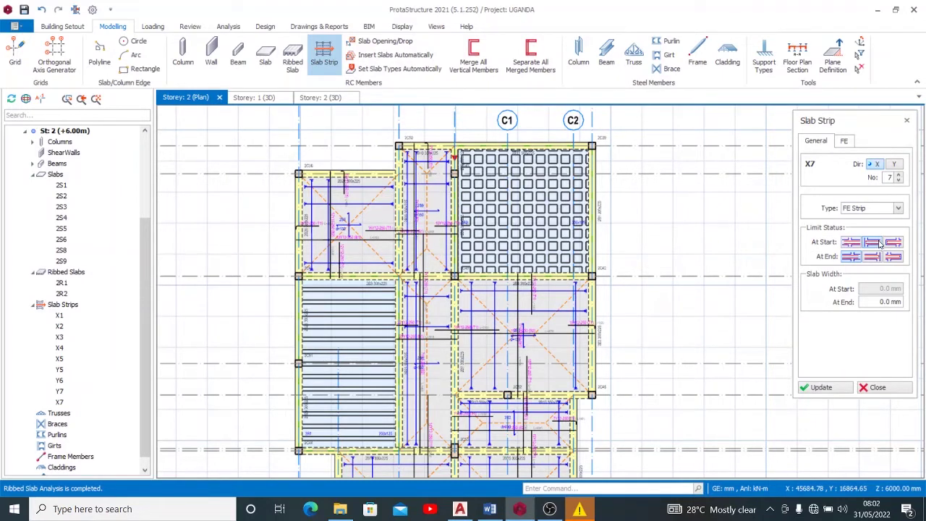
# Insert an X-direction FE strip across the grillage slab from the adjoining solid slab to beyond axis D, using first start and second end limits.
pyautogui.click(853, 245)
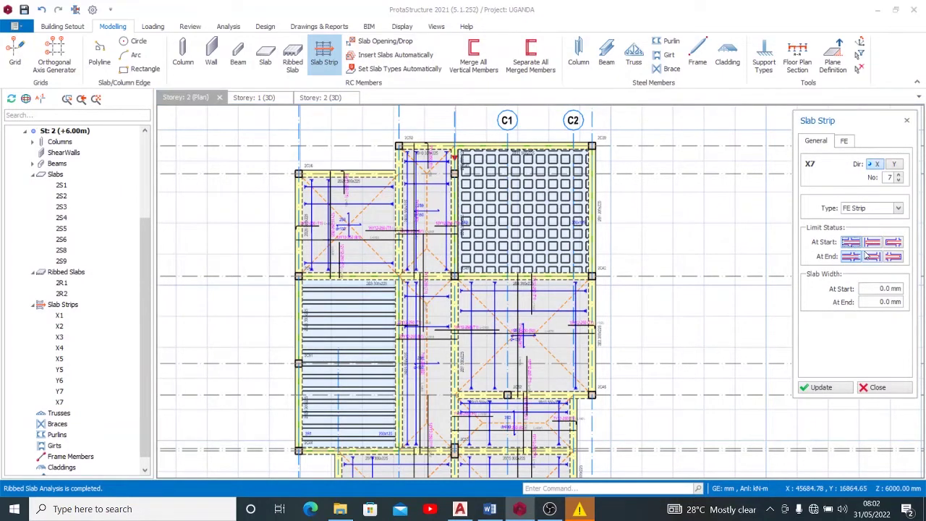
pyautogui.click(871, 257)
pyautogui.click(436, 198)
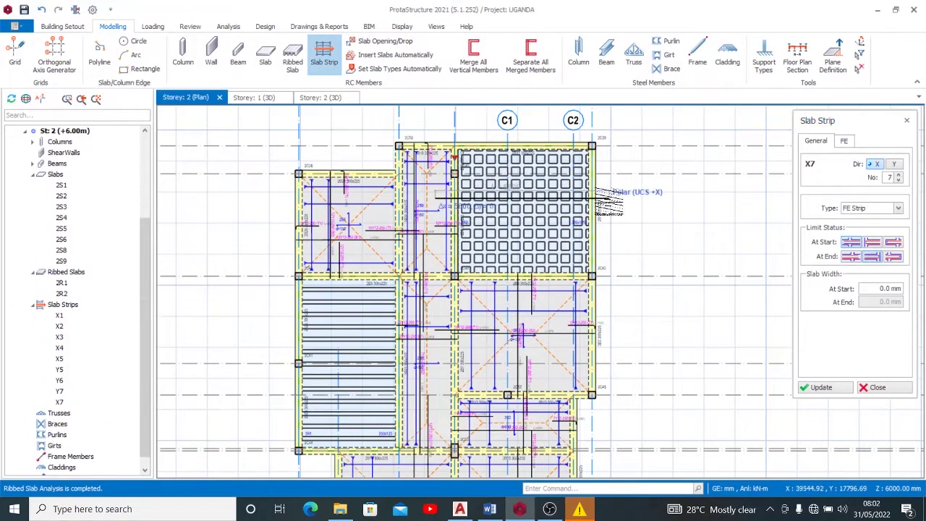
pyautogui.click(618, 201)
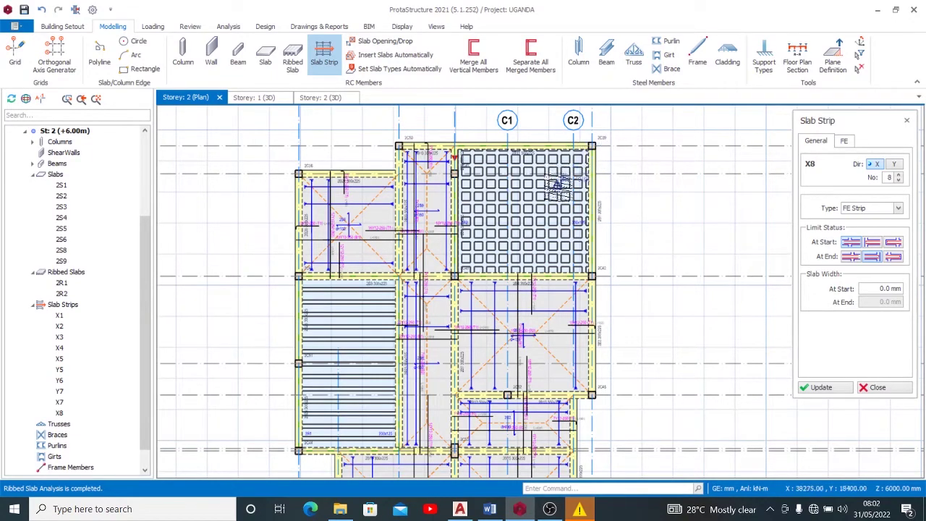
# Insert a Y-direction FE strip about 6500 mm long from above the grillage slab into the solid slab below, using second start and first end limits.
pyautogui.scroll(-1, 561, 187)
pyautogui.scroll(1, 588, 327)
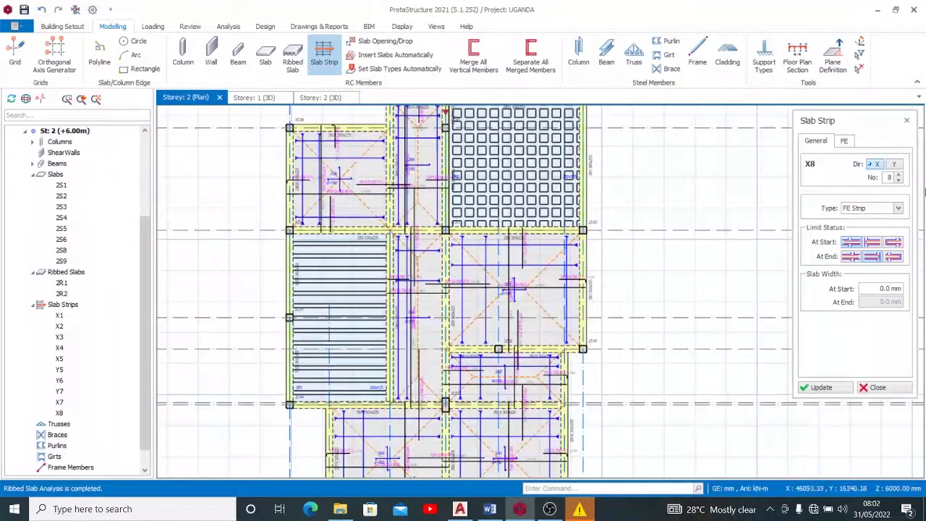
pyautogui.click(894, 165)
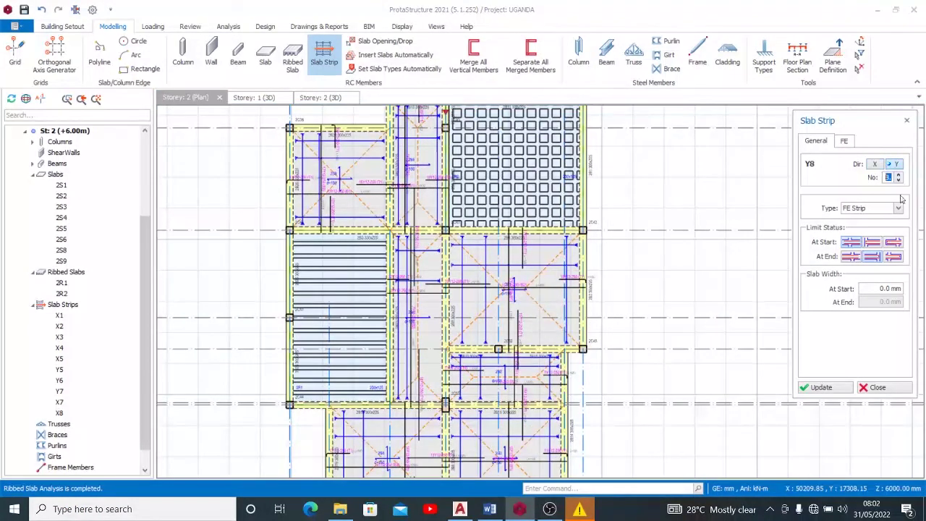
pyautogui.click(871, 243)
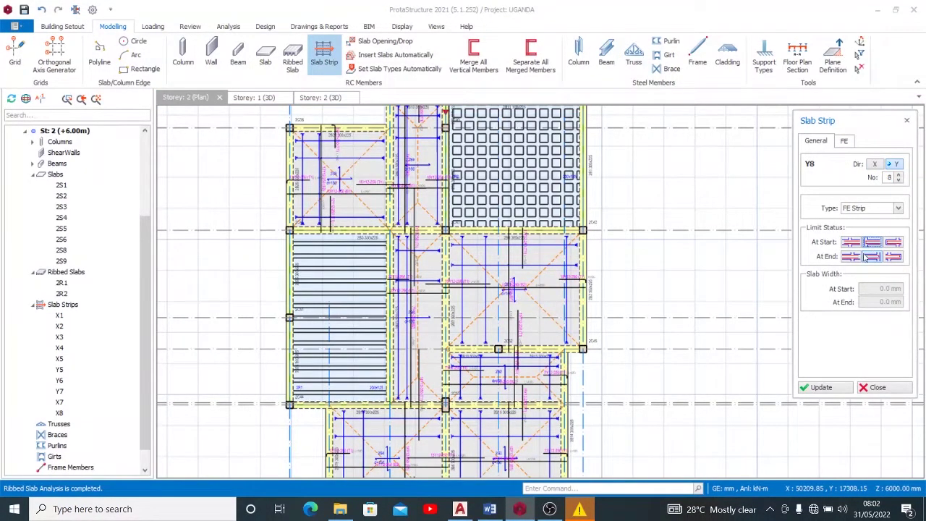
pyautogui.click(850, 257)
pyautogui.scroll(-1, 694, 356)
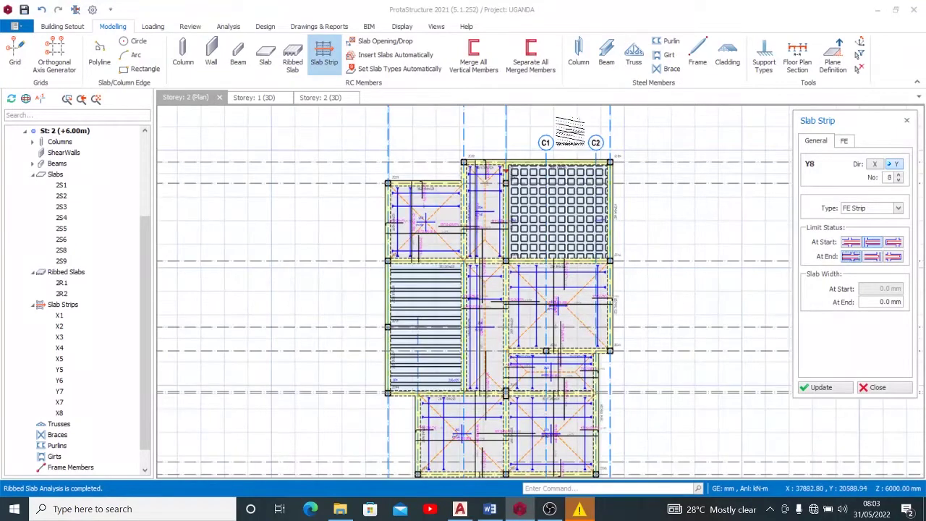
pyautogui.click(569, 126)
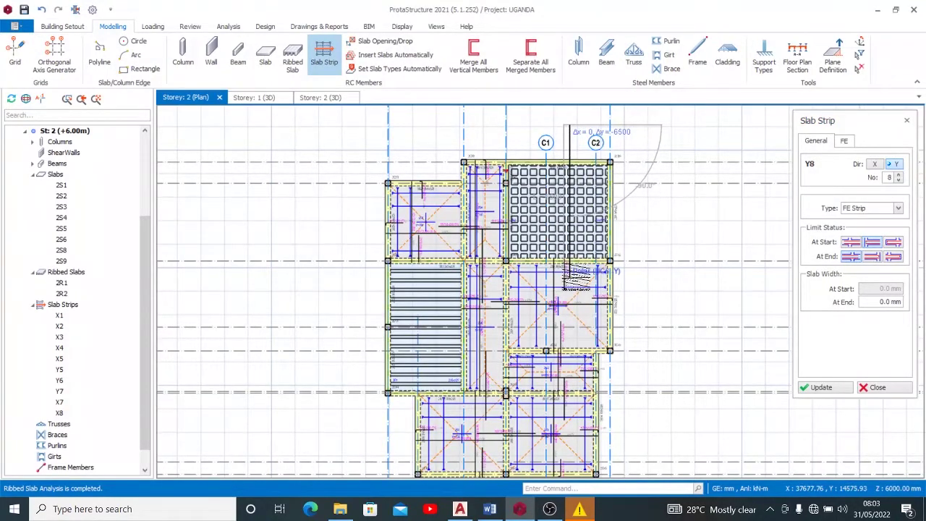
pyautogui.click(575, 280)
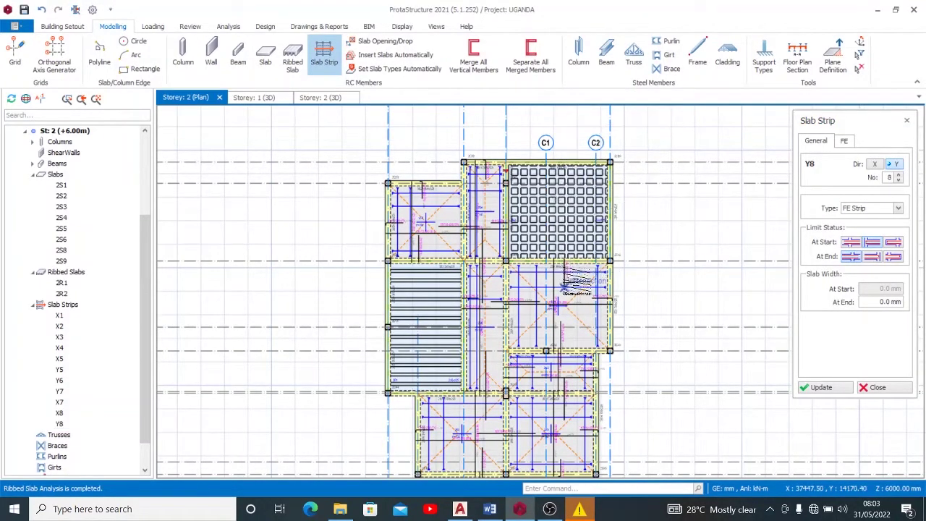
# Insert a Y-direction FE strip from the upper solid slab down past the one-way ribbed slab, using first start and second end limits.
pyautogui.click(851, 243)
pyautogui.click(872, 257)
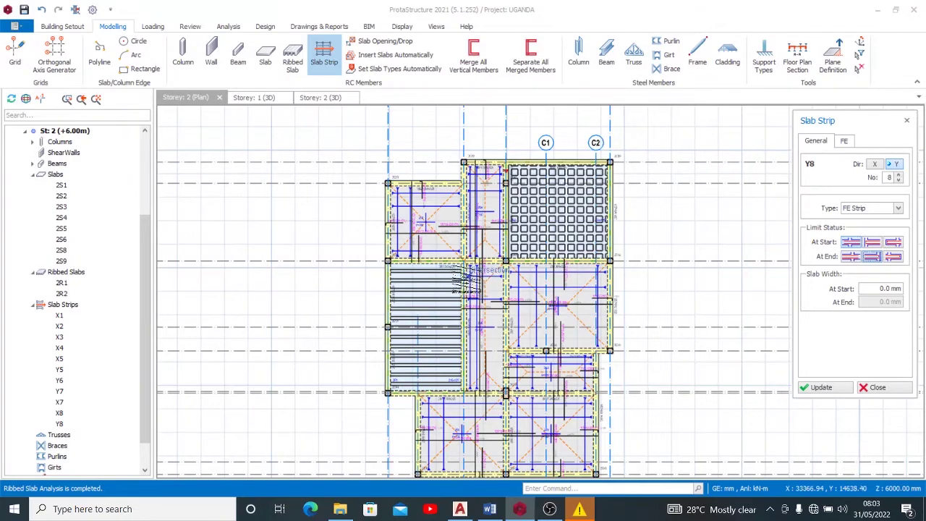
pyautogui.scroll(3, 453, 278)
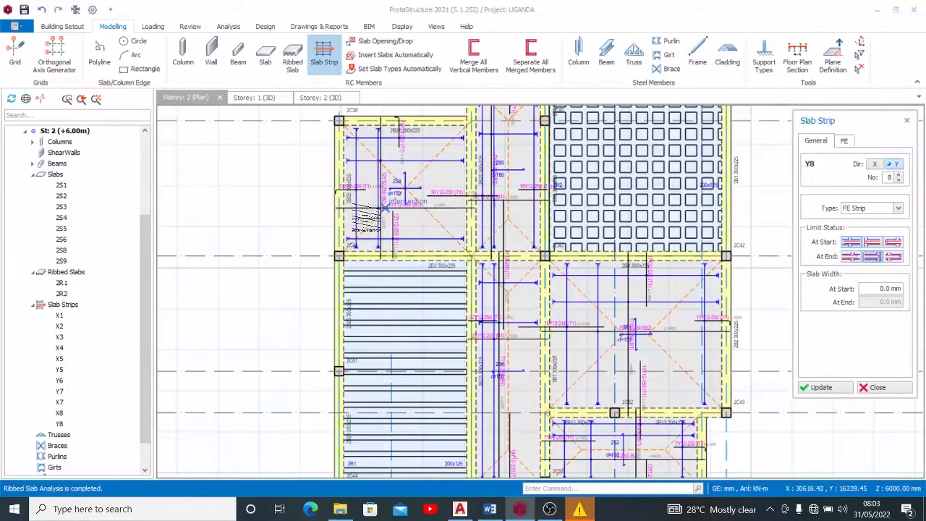
pyautogui.scroll(-3, 390, 248)
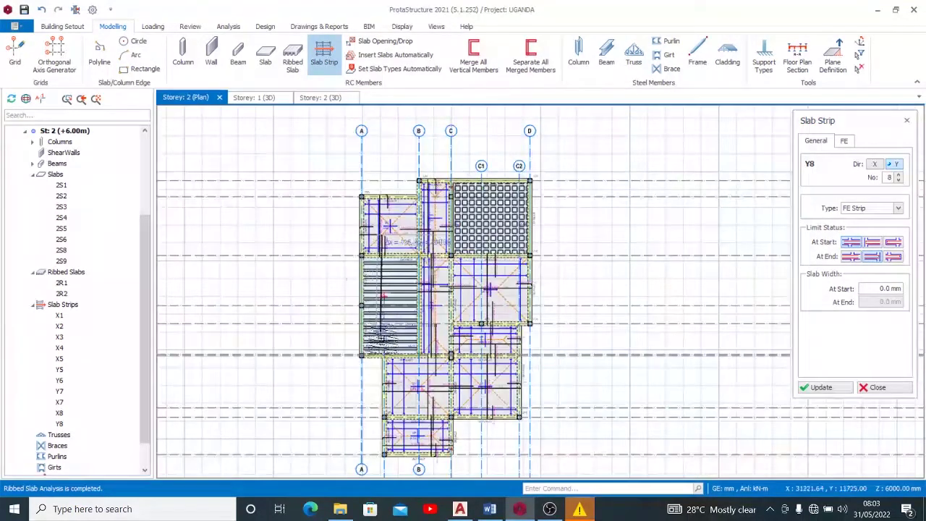
pyautogui.scroll(3, 376, 369)
pyautogui.click(375, 368)
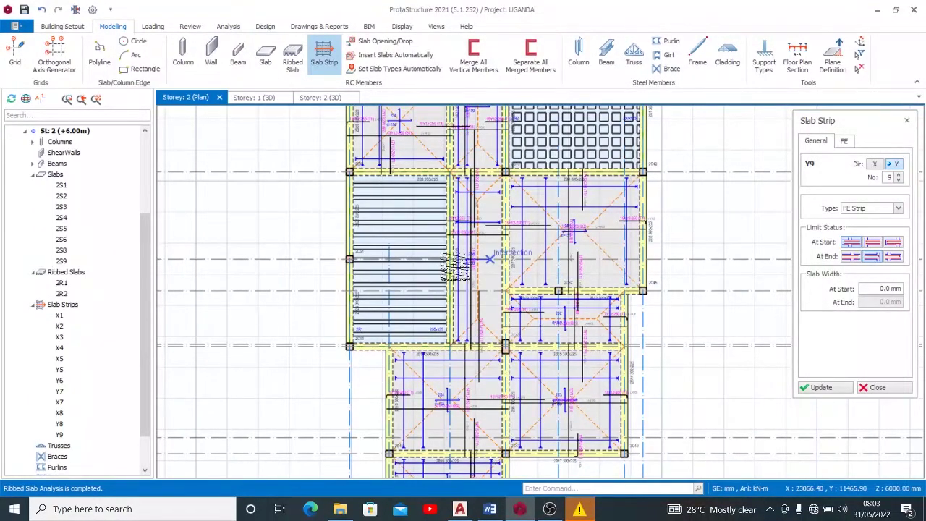
# Highlight strips Y9 and Y8 in the plan to check their extents across the ribbed slabs.
pyautogui.scroll(-3, 426, 286)
pyautogui.scroll(-2, 427, 286)
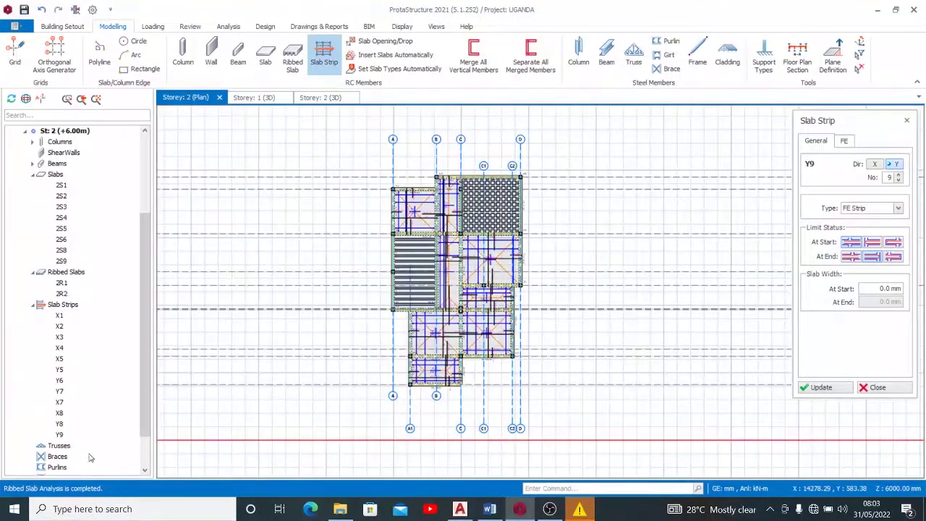
pyautogui.click(60, 436)
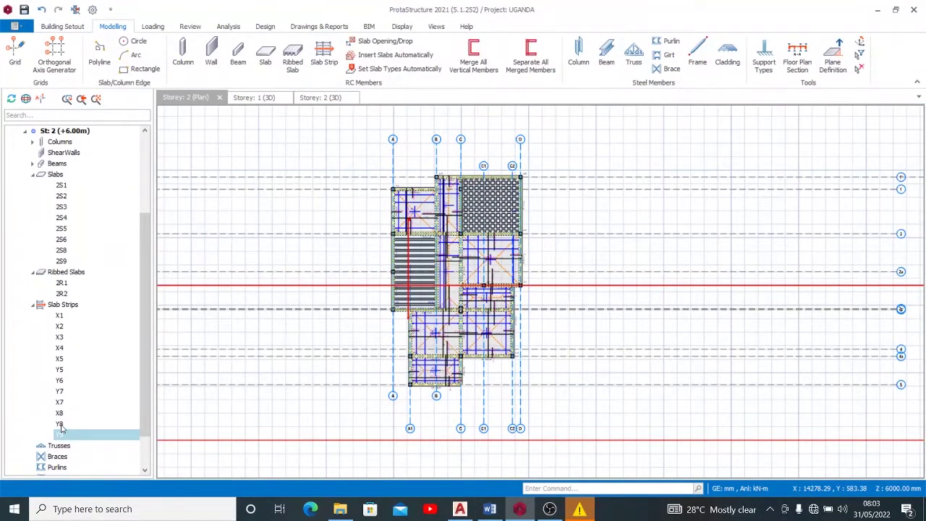
pyautogui.click(60, 424)
pyautogui.scroll(2, 491, 227)
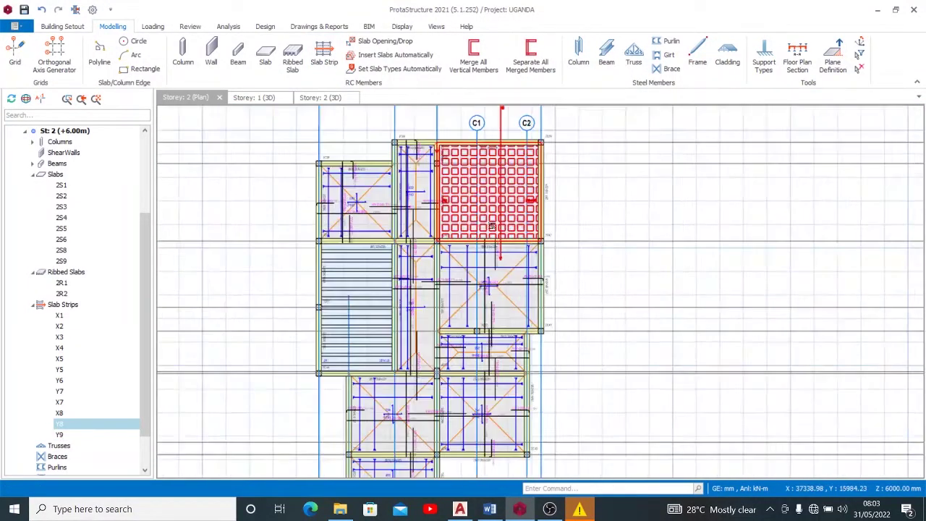
pyautogui.click(574, 135)
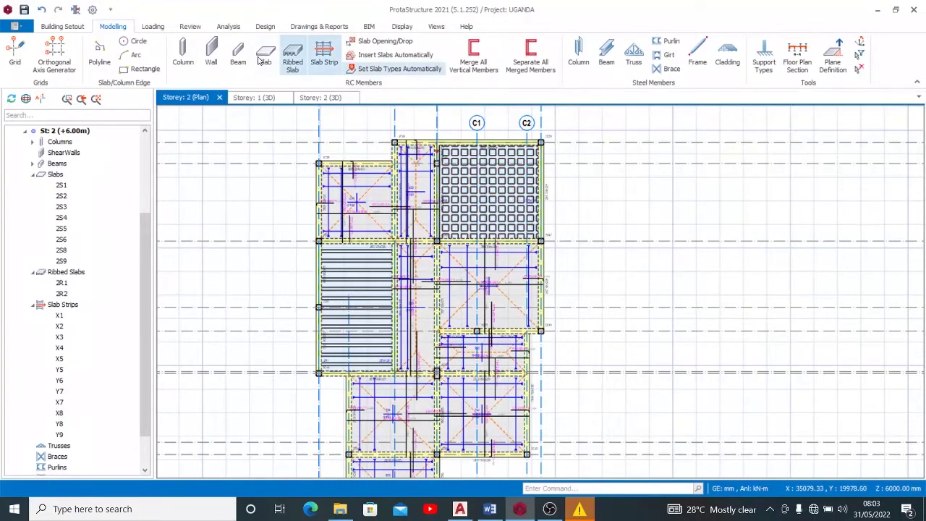
# Run the building analysis with column/wall and beam reinforcement design, re-selecting the column/wall bars, and close the analysis reports.
pyautogui.click(228, 26)
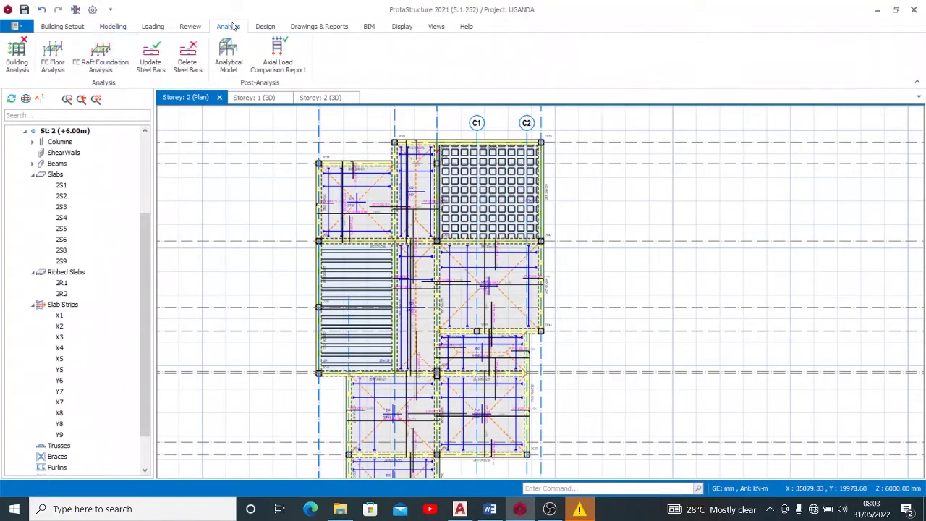
pyautogui.click(22, 56)
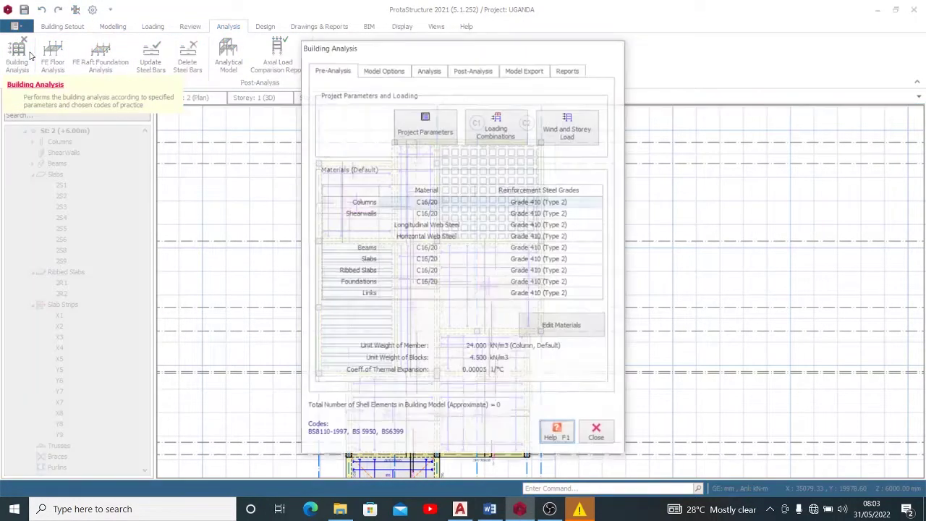
pyautogui.click(430, 71)
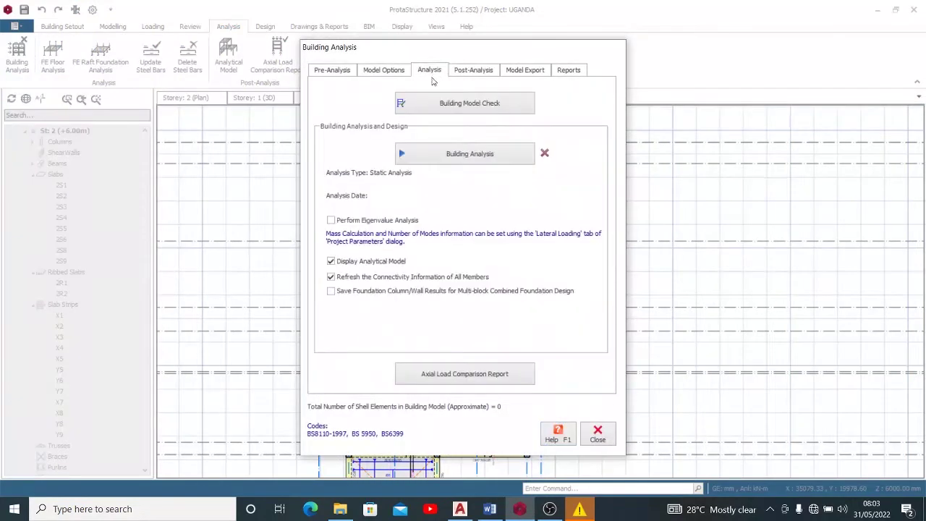
pyautogui.click(453, 152)
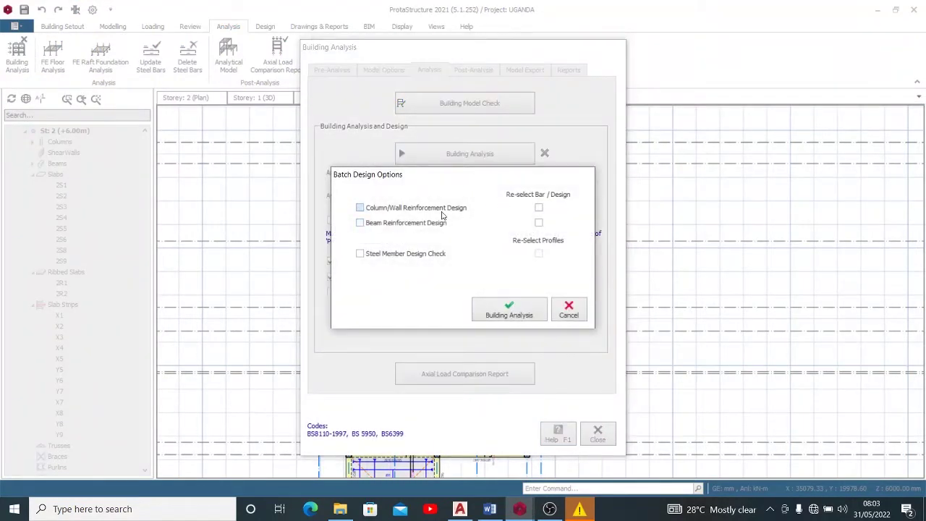
pyautogui.click(442, 210)
pyautogui.click(422, 225)
pyautogui.click(538, 208)
pyautogui.click(510, 309)
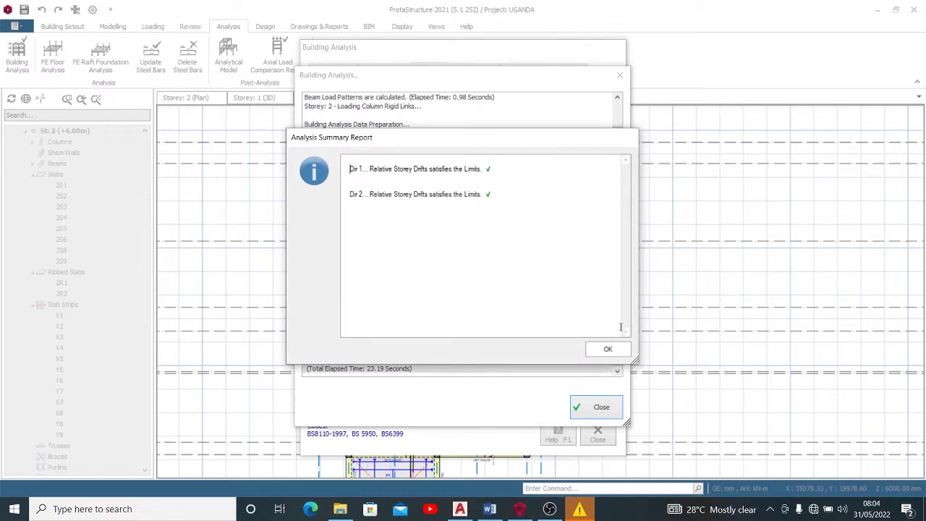
pyautogui.click(614, 350)
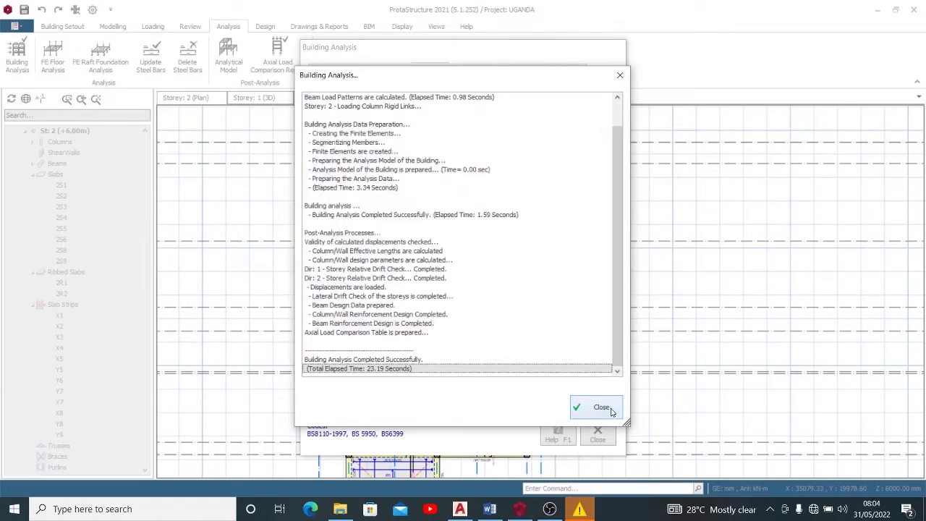
pyautogui.click(610, 409)
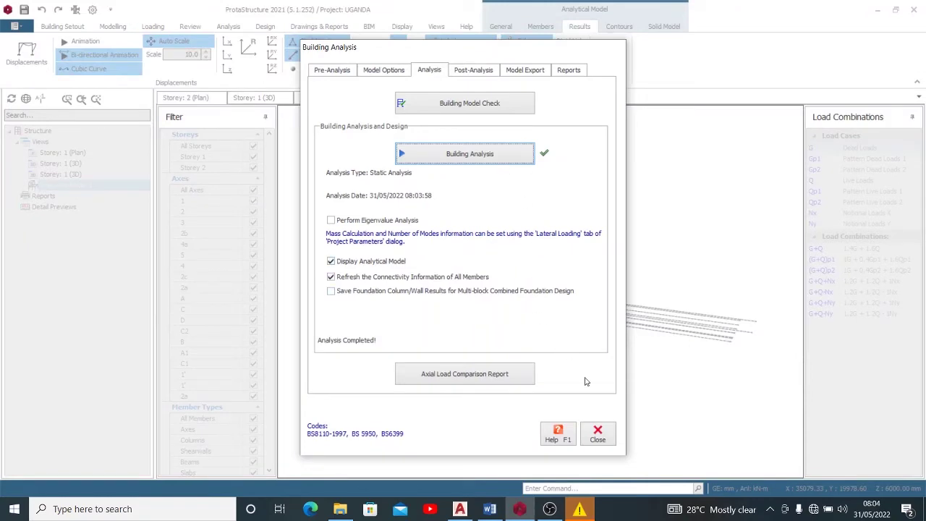
pyautogui.click(594, 438)
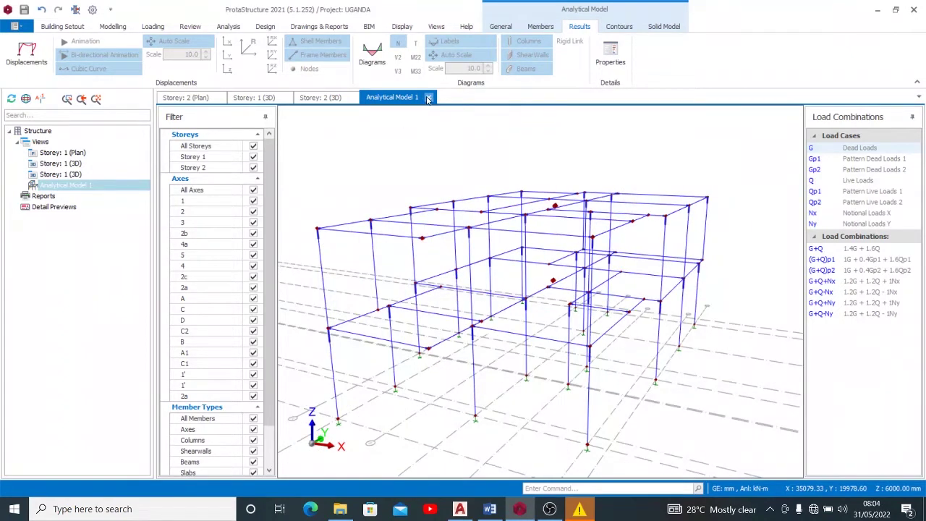
# Run the FE floor analysis for storey 2 with slab stiffness factor 0.25, replacing the existing FE model and generating a new mesh.
pyautogui.click(210, 99)
pyautogui.scroll(-2, 499, 191)
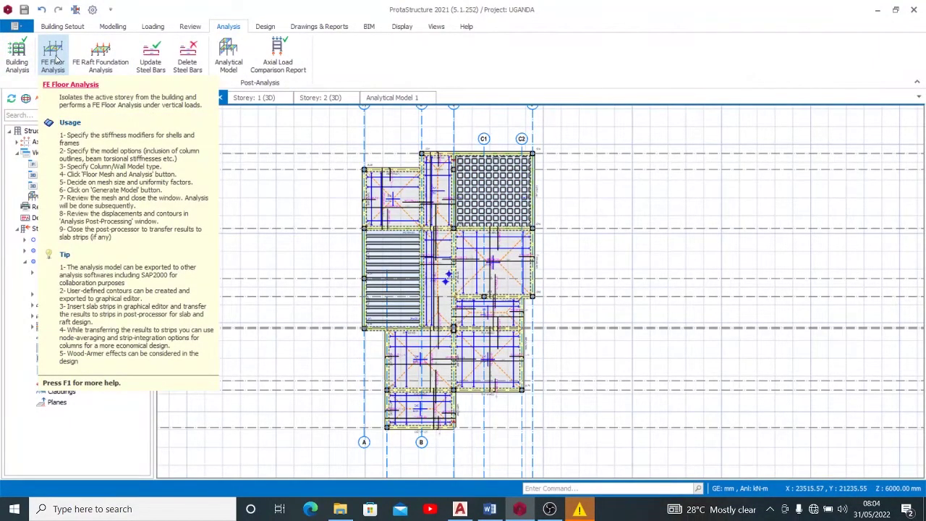
pyautogui.click(54, 61)
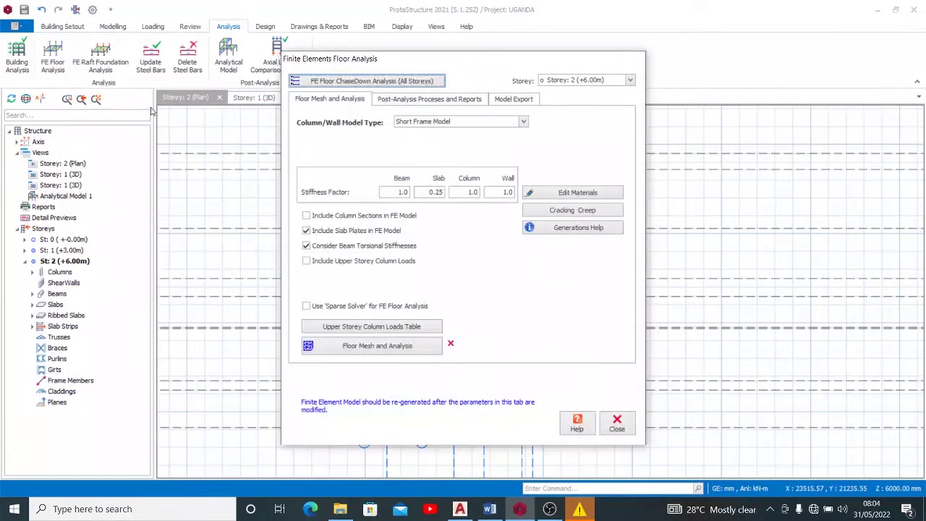
pyautogui.moveTo(419, 189); pyautogui.dragTo(466, 200)
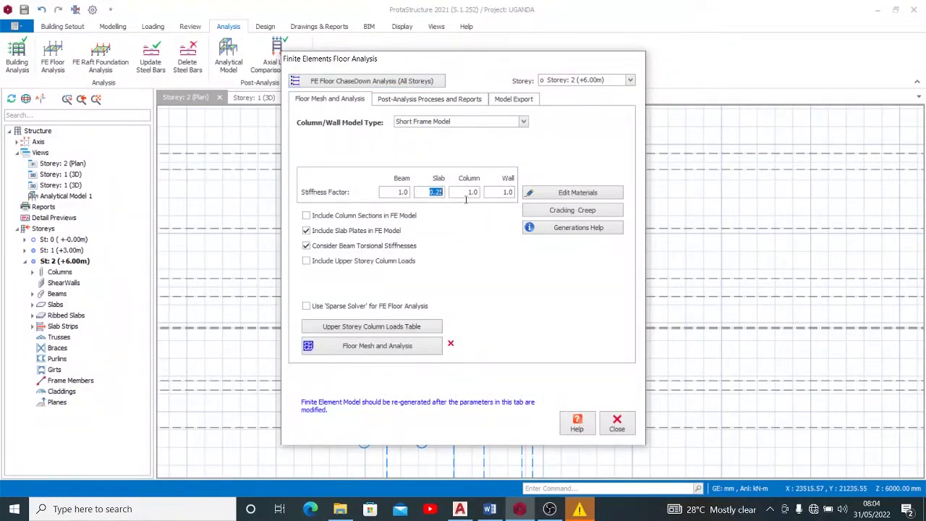
pyautogui.write('0.0')
pyautogui.click(423, 348)
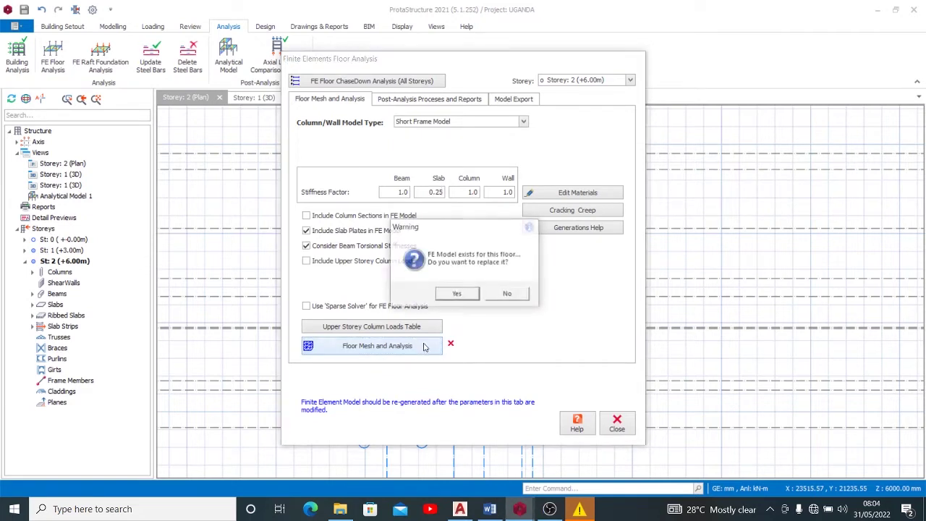
pyautogui.click(452, 294)
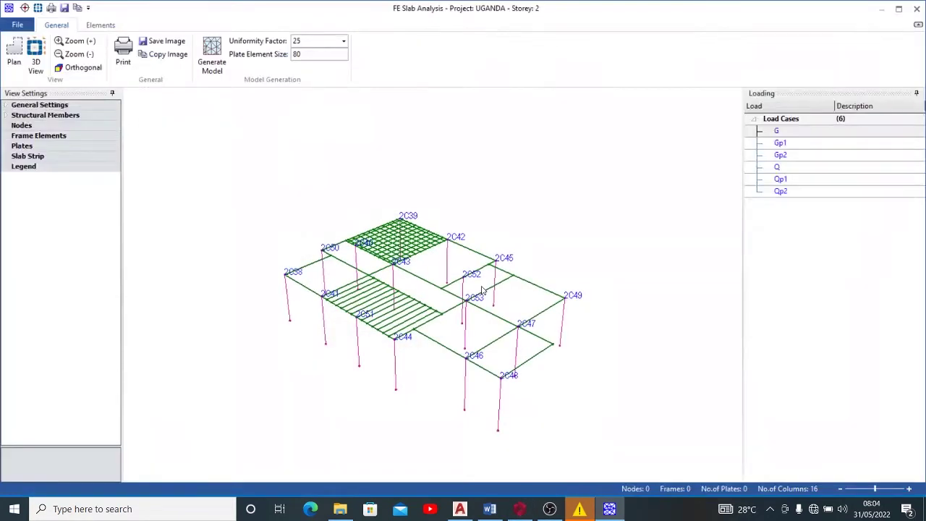
pyautogui.click(210, 54)
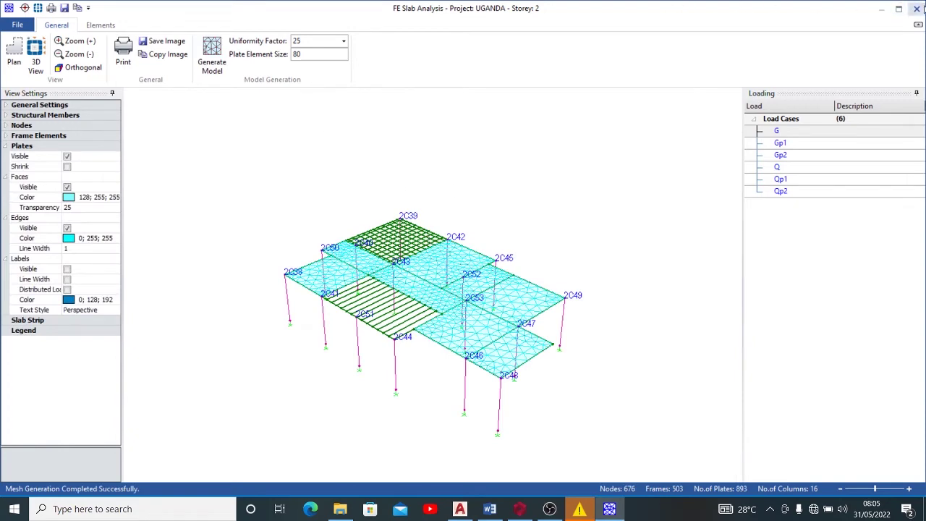
pyautogui.click(917, 9)
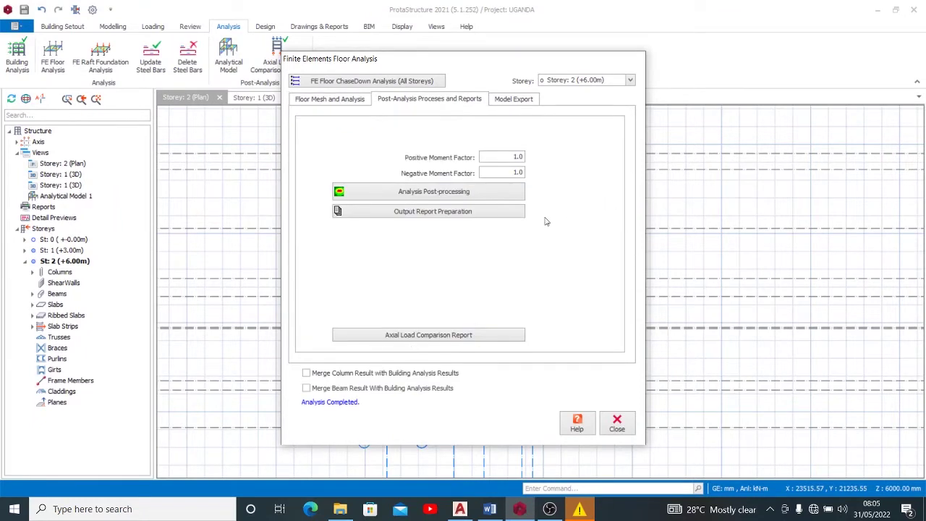
# Open the floor analysis post-processing and display the standard displacement contours of the storey 2 slabs.
pyautogui.click(482, 193)
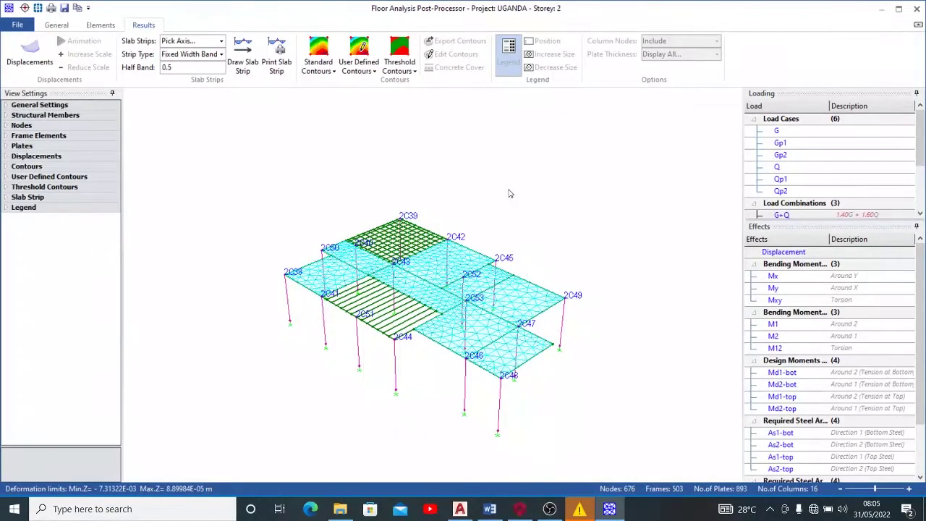
pyautogui.click(319, 52)
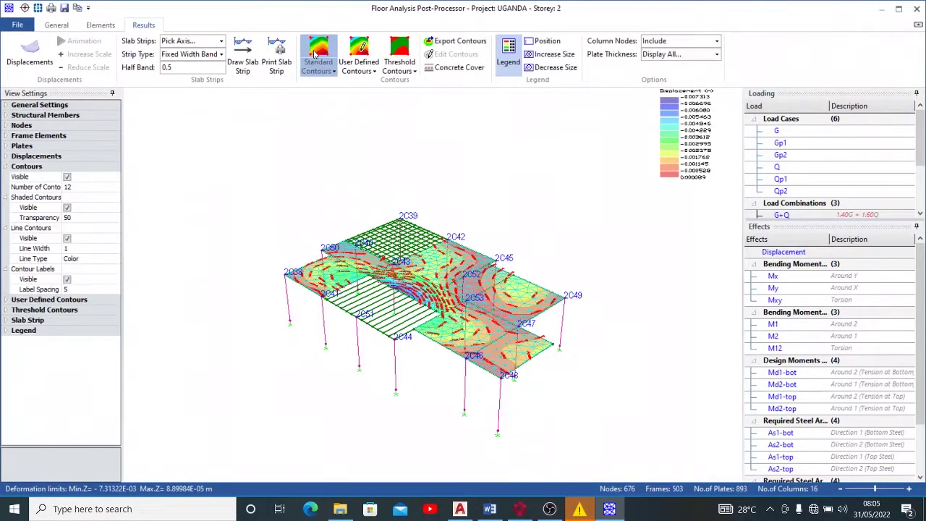
pyautogui.scroll(3, 394, 349)
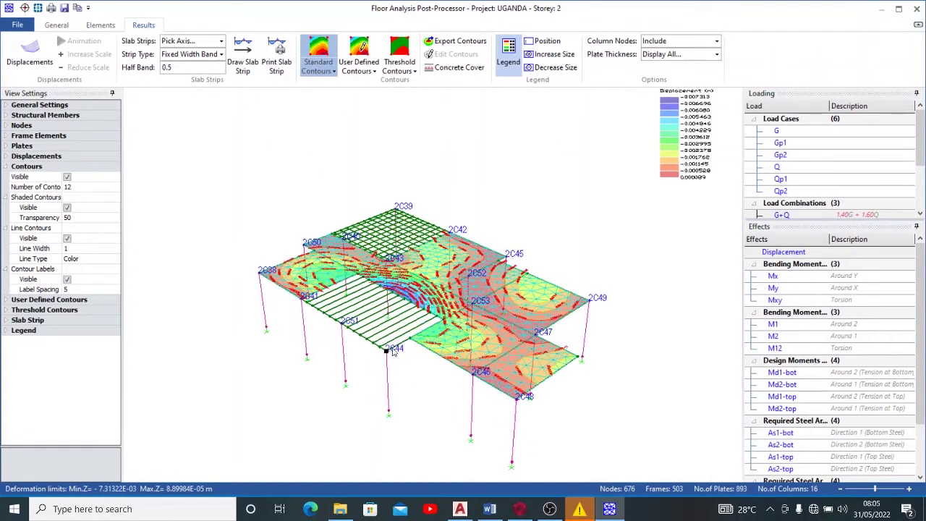
pyautogui.scroll(-1, 781, 156)
pyautogui.scroll(-1, 791, 283)
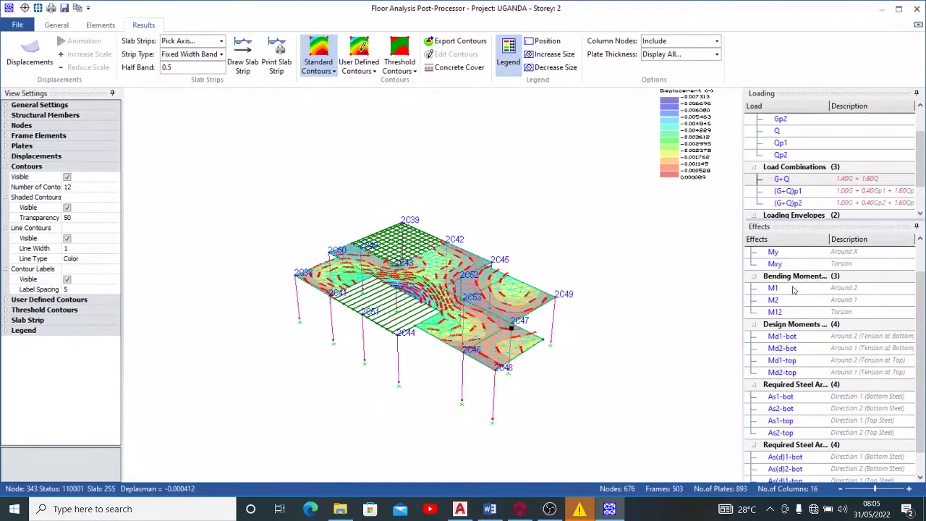
# Examine the slab contours for bending moment M2 and design moments Md1-bot, Md2-bot, Md1-top and Md2-top.
pyautogui.click(794, 300)
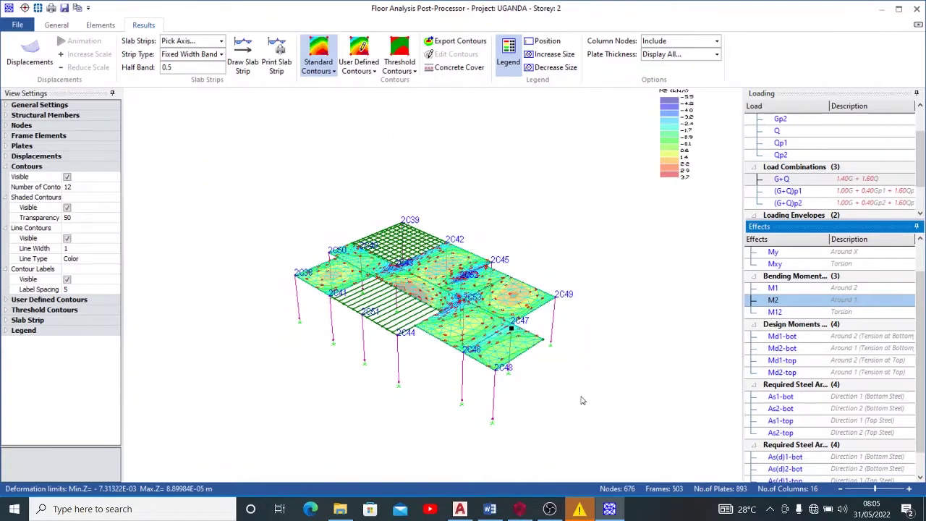
pyautogui.scroll(3, 431, 379)
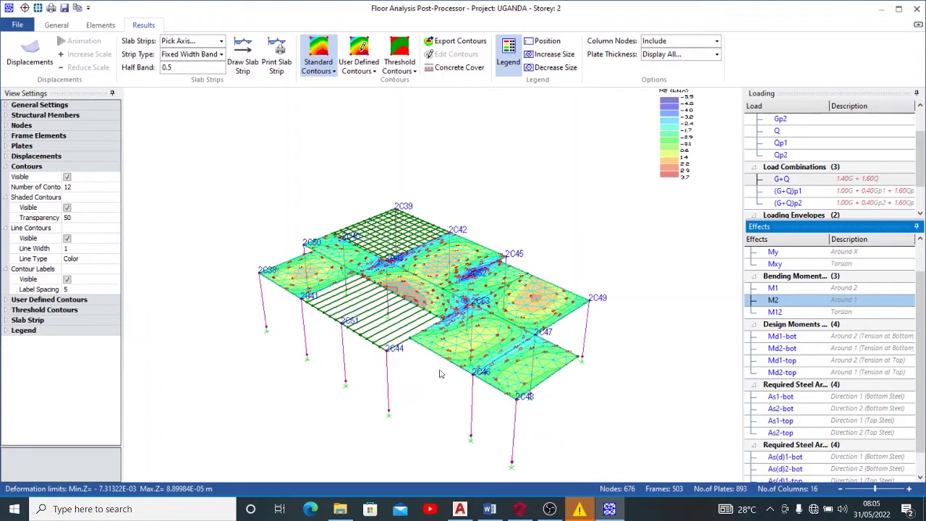
pyautogui.scroll(1, 439, 373)
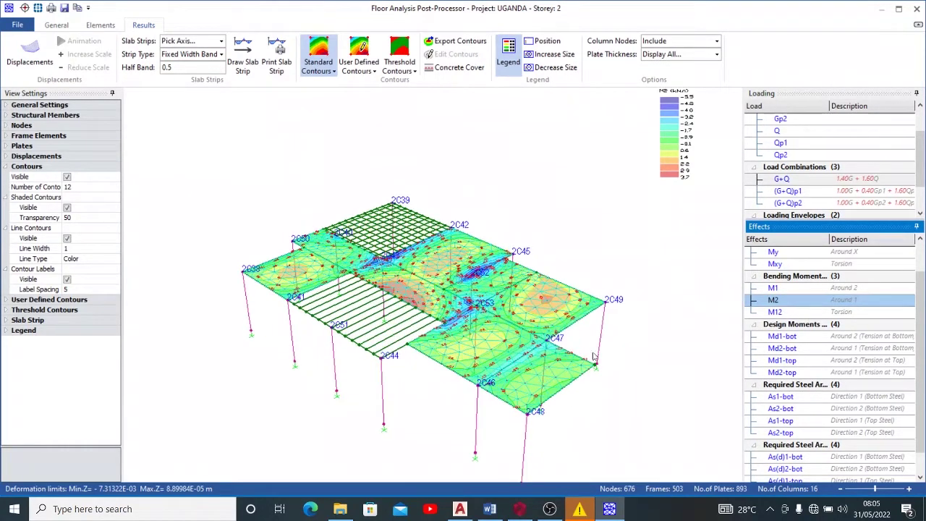
pyautogui.click(809, 339)
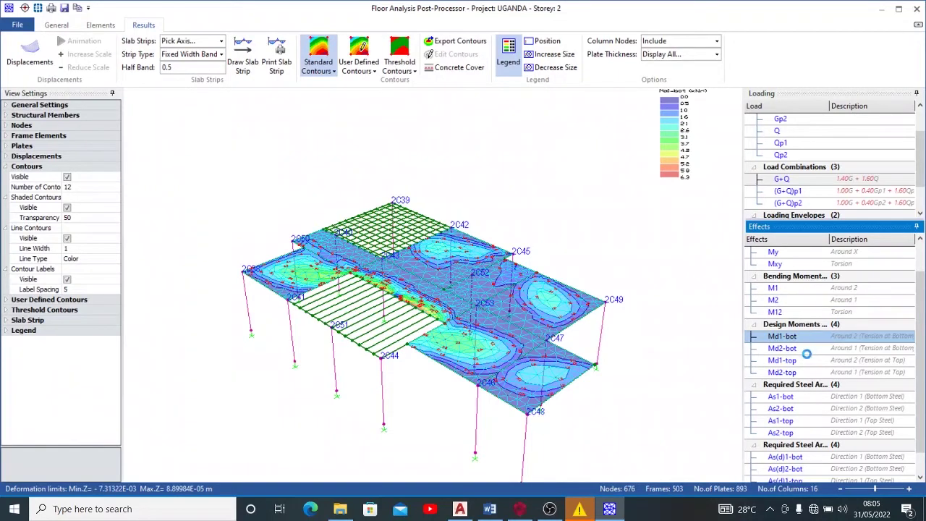
pyautogui.click(809, 348)
pyautogui.click(808, 360)
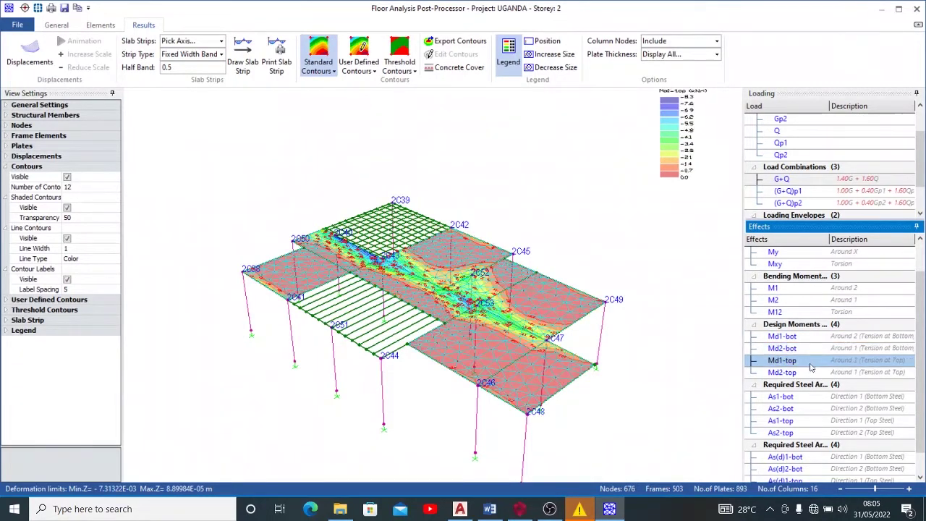
pyautogui.click(805, 370)
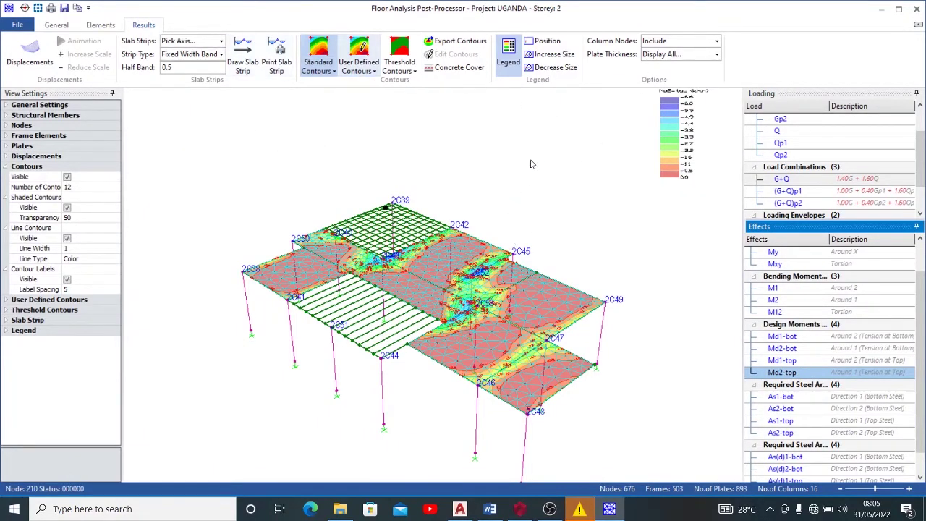
# Transfer the slab strip FE results with column and wall results included and Wood and Armer effects considered, and close the floor analysis.
pyautogui.click(917, 10)
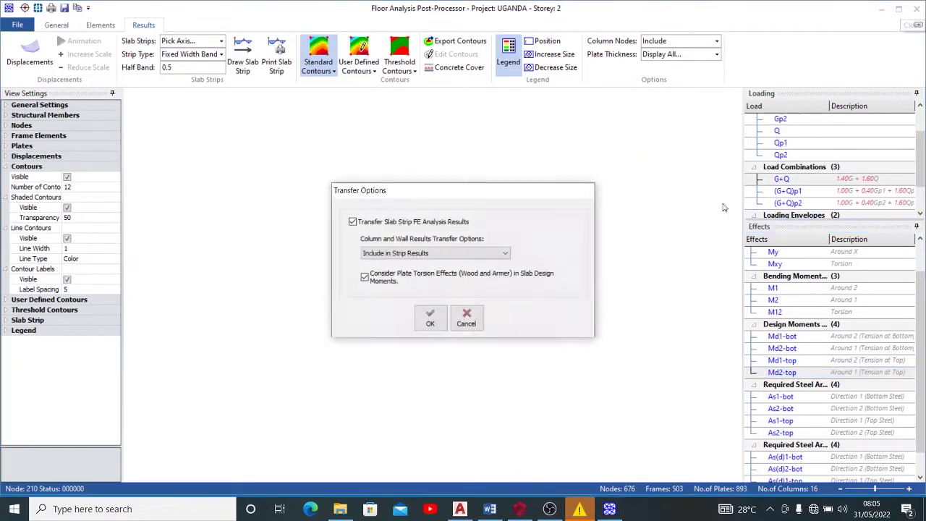
pyautogui.click(430, 322)
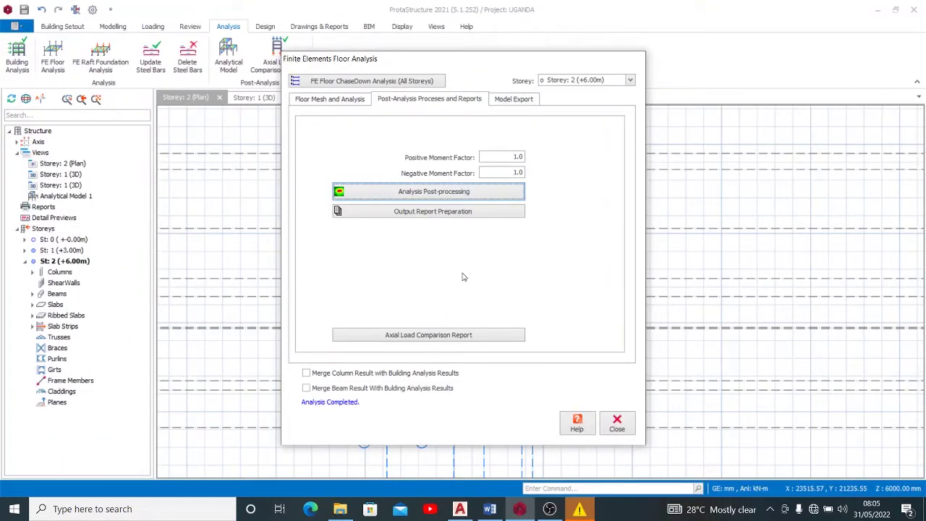
pyautogui.click(509, 103)
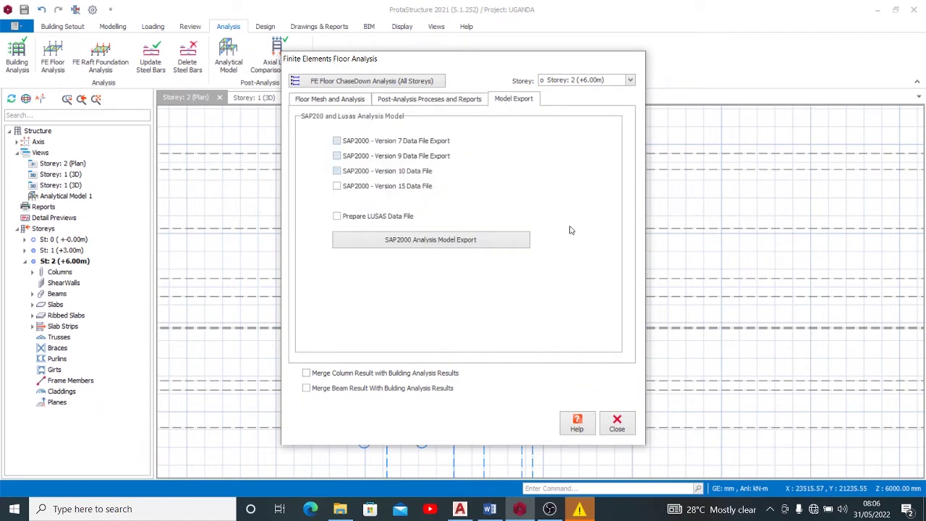
pyautogui.click(617, 426)
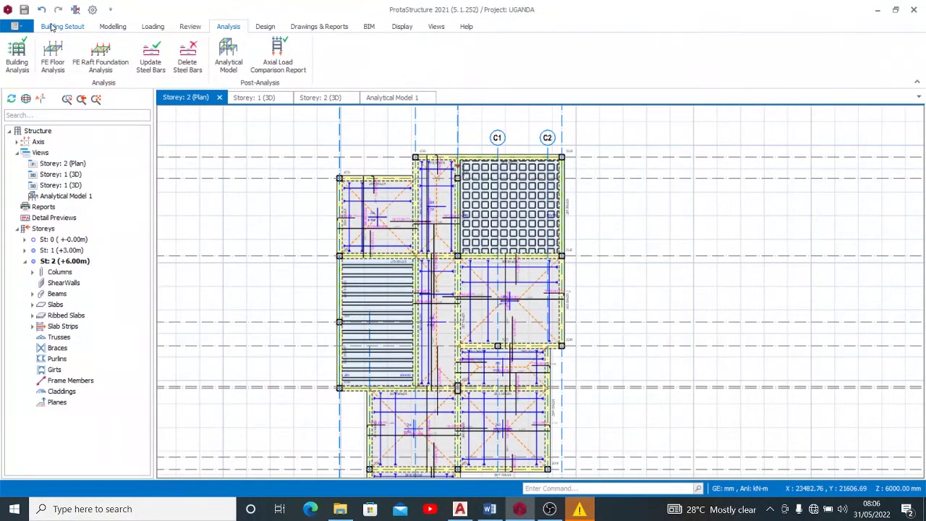
# Batch-design the rib beams on all storeys, checking steel and selecting new steel when previous bars are insufficient.
pyautogui.click(52, 27)
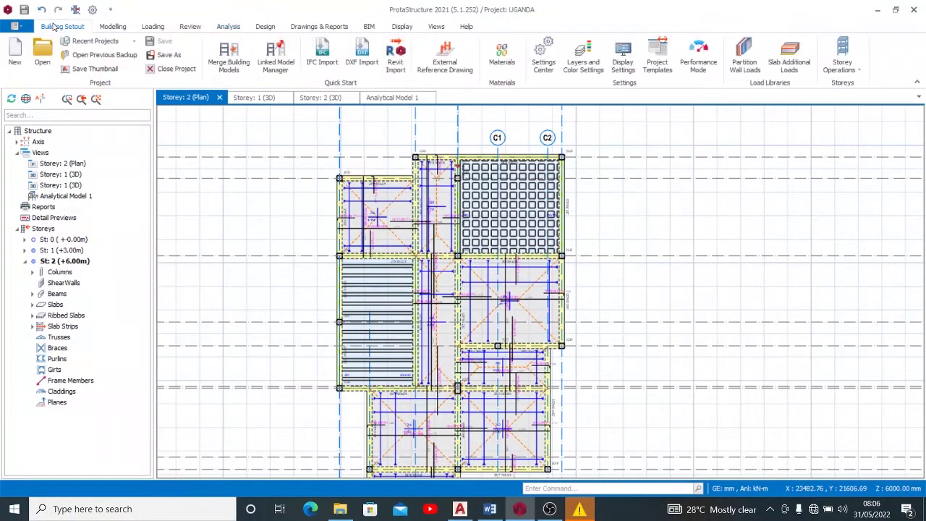
pyautogui.click(265, 27)
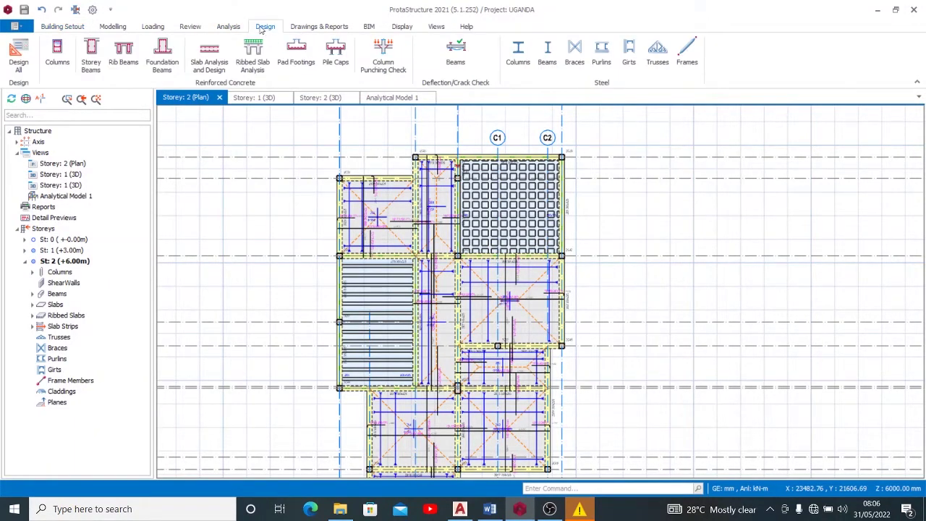
pyautogui.click(123, 54)
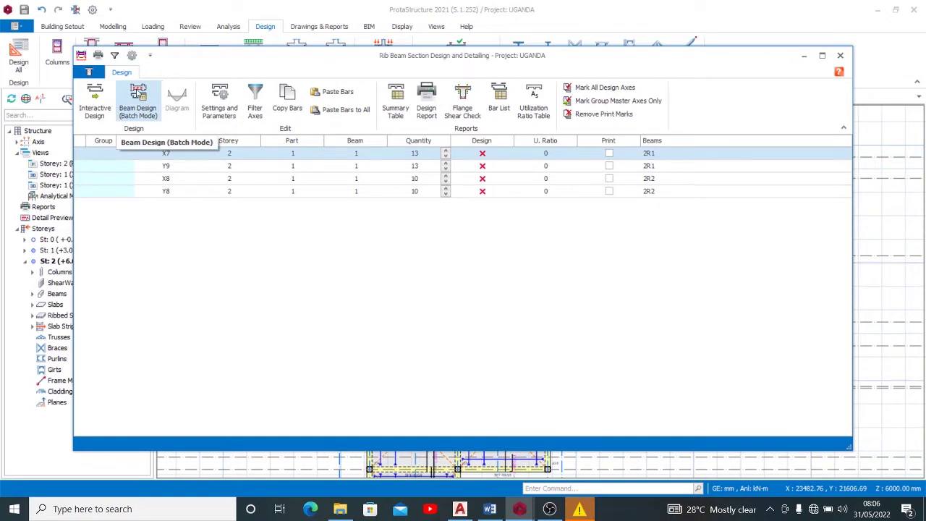
pyautogui.click(138, 94)
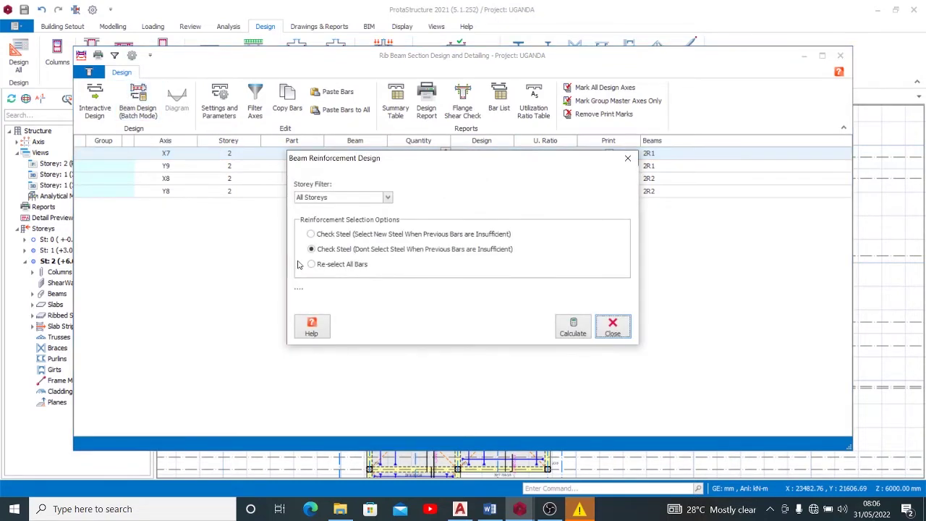
pyautogui.click(356, 237)
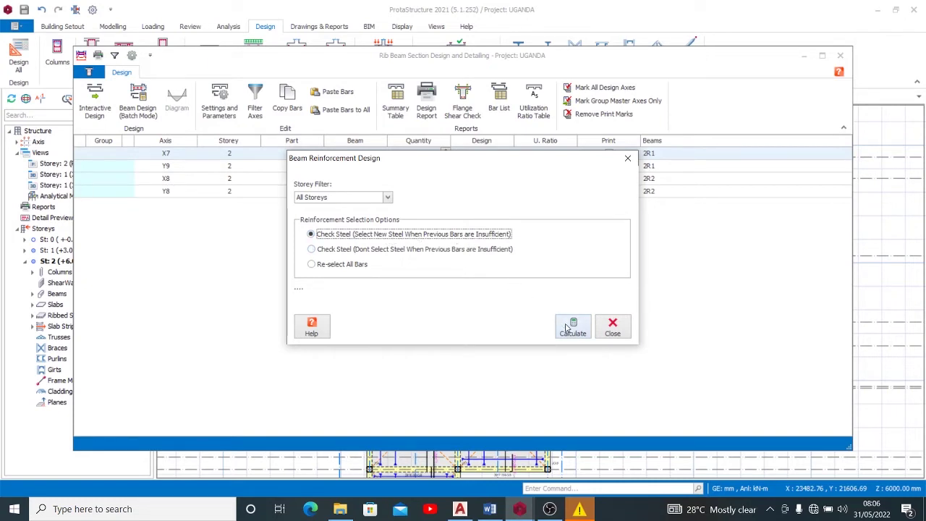
pyautogui.click(567, 327)
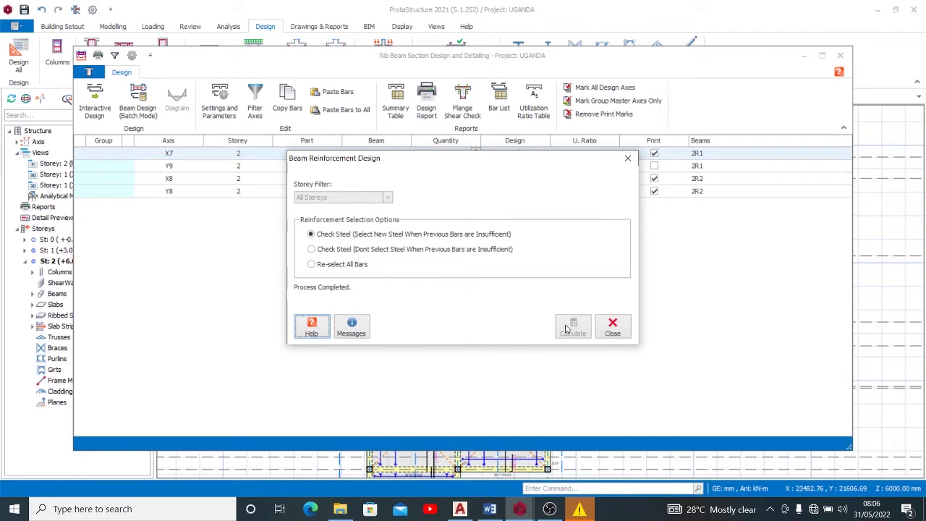
# Close the batch design dialog and update the invalid rebars of rib beam axis Y9, keeping its reinforcement data open.
pyautogui.click(612, 327)
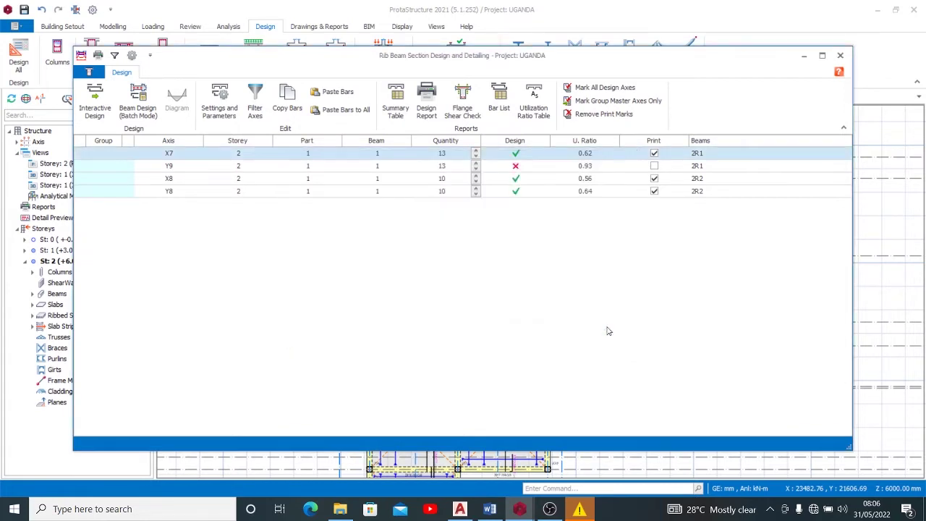
pyautogui.click(532, 168)
pyautogui.doubleClick(532, 168)
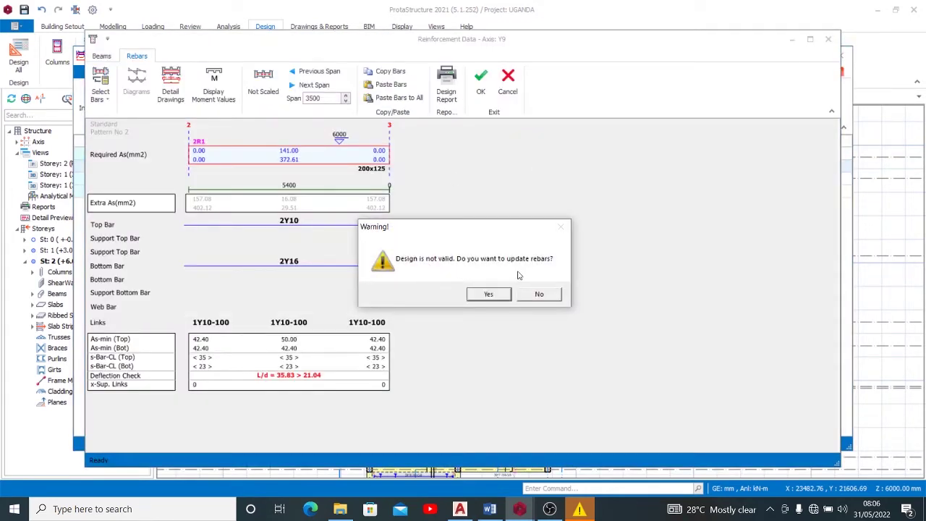
pyautogui.click(489, 294)
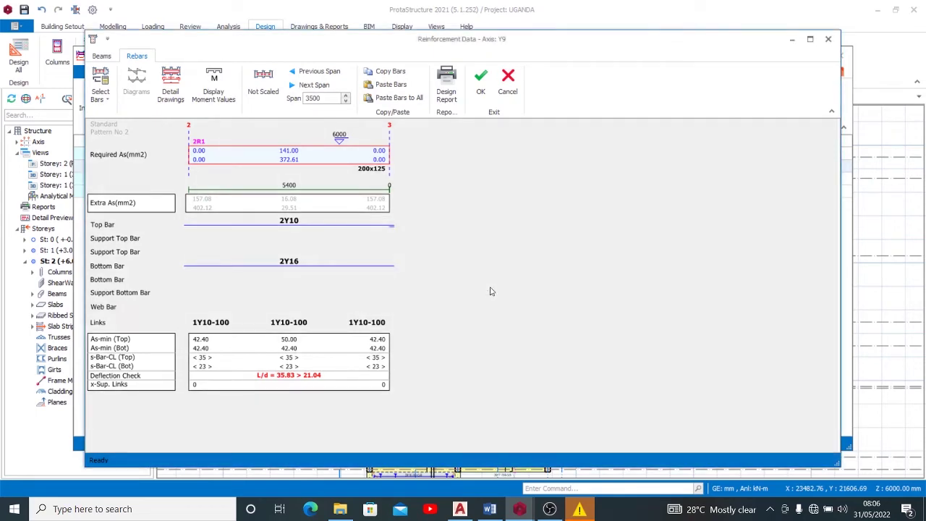
pyautogui.click(479, 85)
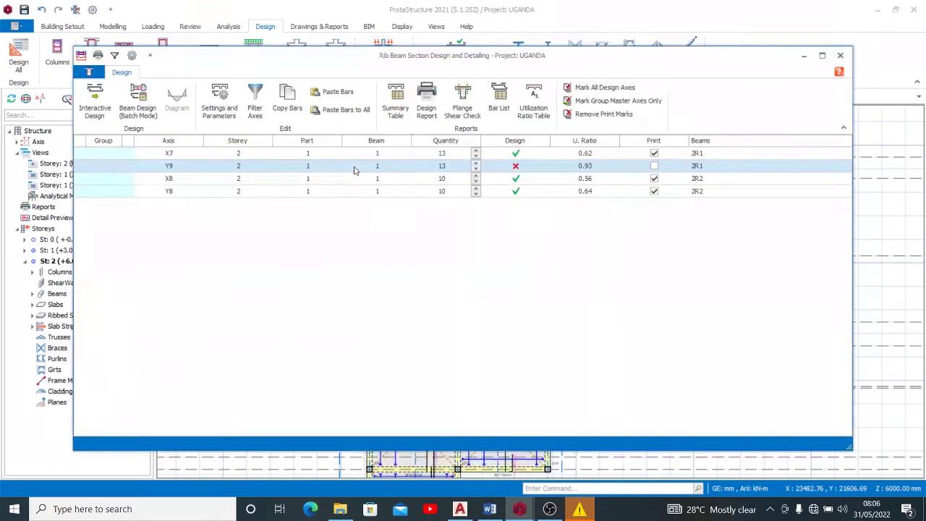
pyautogui.doubleClick(354, 169)
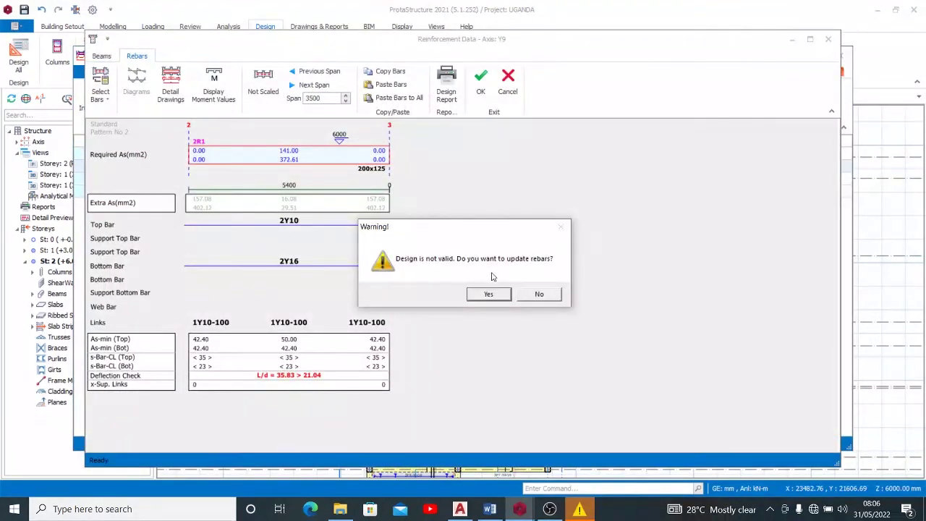
pyautogui.click(492, 295)
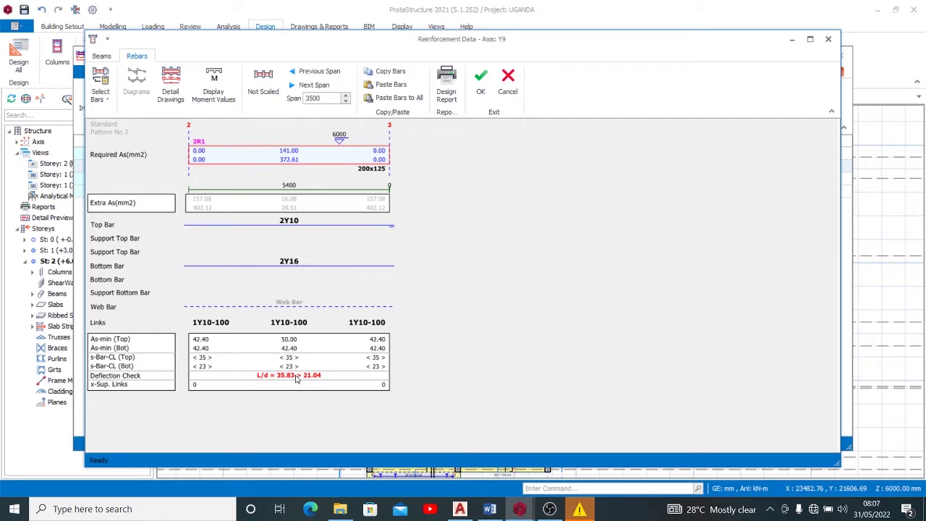
# Try 3Y16 as the bottom bar of axis Y9 and return it to 2Y16.
pyautogui.click(288, 265)
pyautogui.click(271, 267)
pyautogui.click(270, 265)
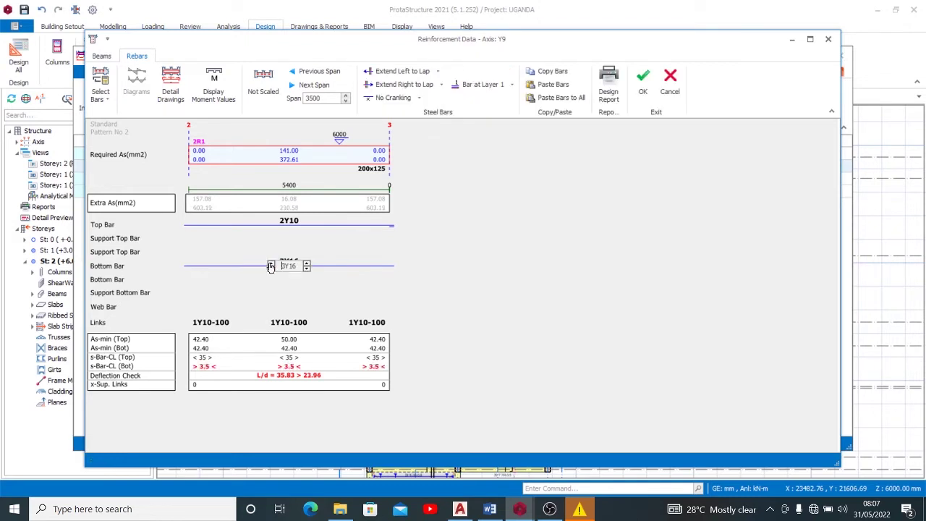
pyautogui.click(271, 267)
pyautogui.click(271, 268)
pyautogui.click(271, 262)
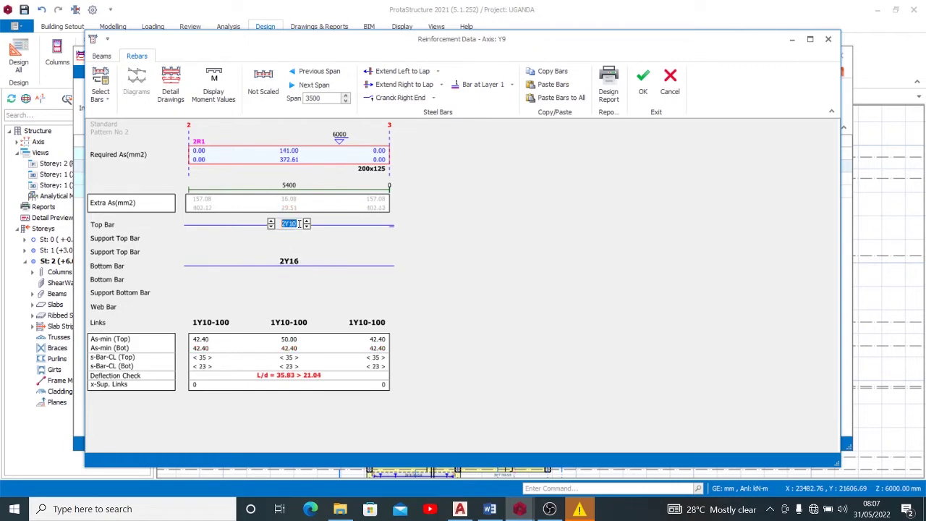
# Raise both the top bar and the main bottom bar of axis Y9 to 3Y16.
pyautogui.click(306, 224)
pyautogui.click(307, 223)
pyautogui.click(288, 264)
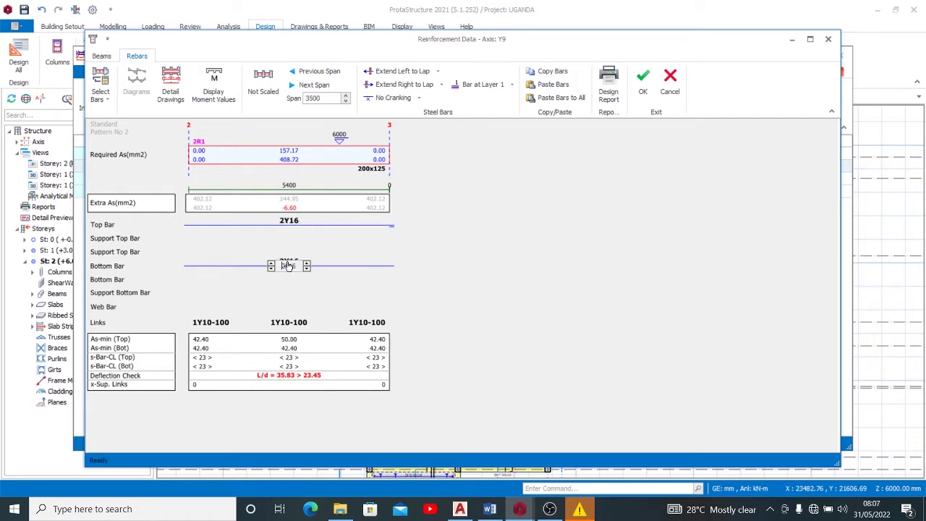
pyautogui.click(272, 265)
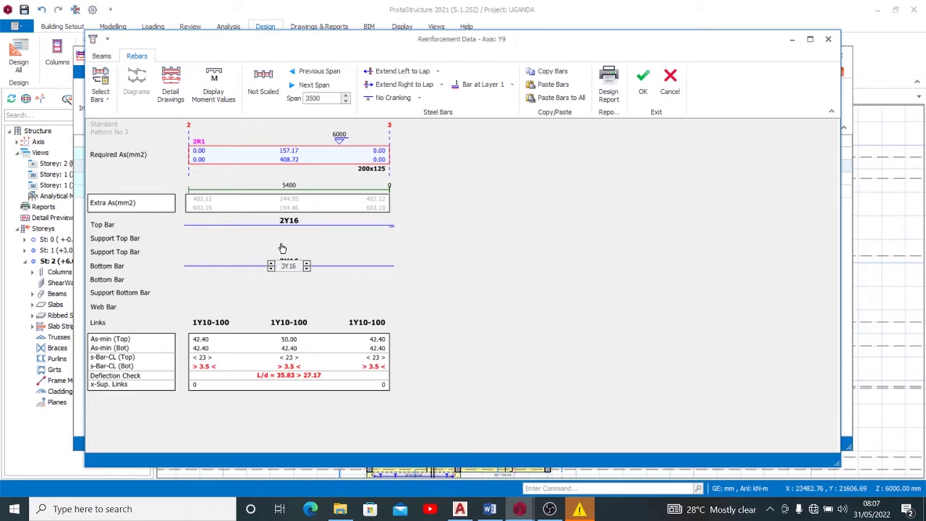
pyautogui.click(288, 221)
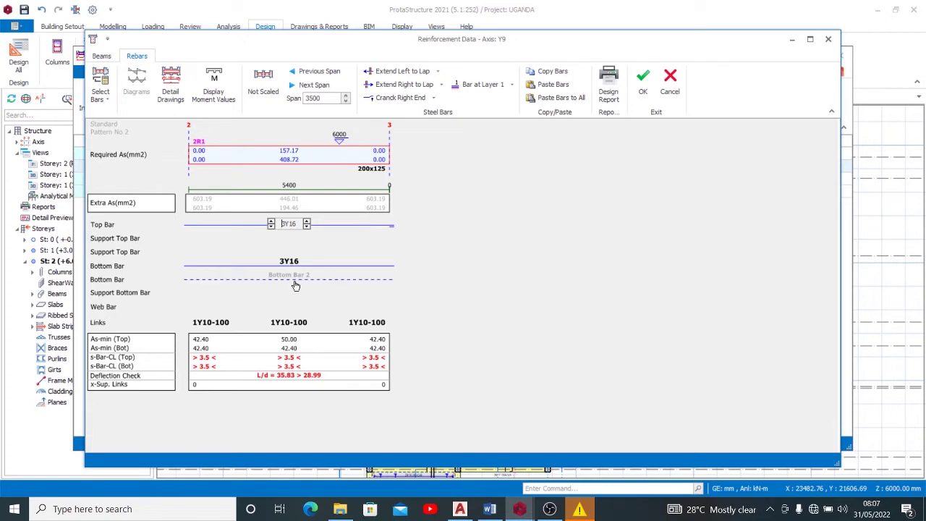
# Try a 2Y16 web bar on axis Y9 and remove it again.
pyautogui.click(292, 306)
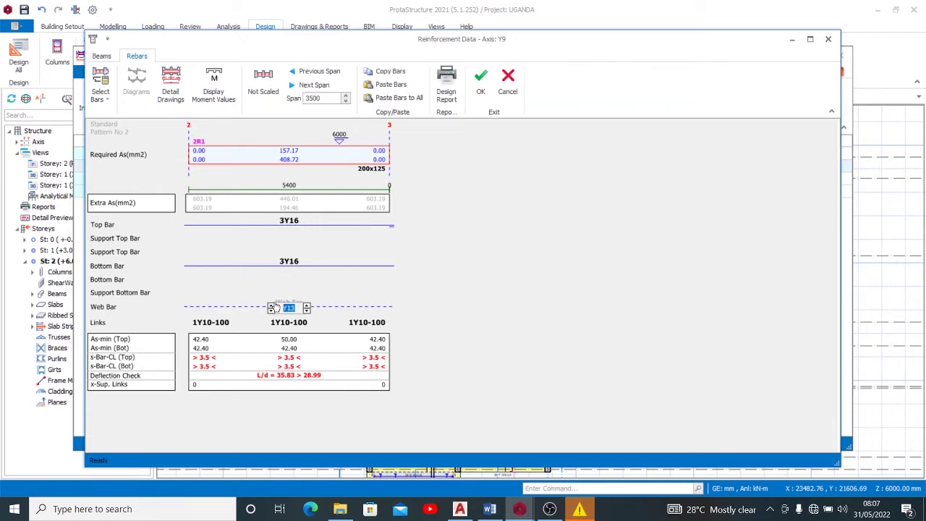
pyautogui.click(306, 308)
pyautogui.click(307, 312)
pyautogui.click(270, 306)
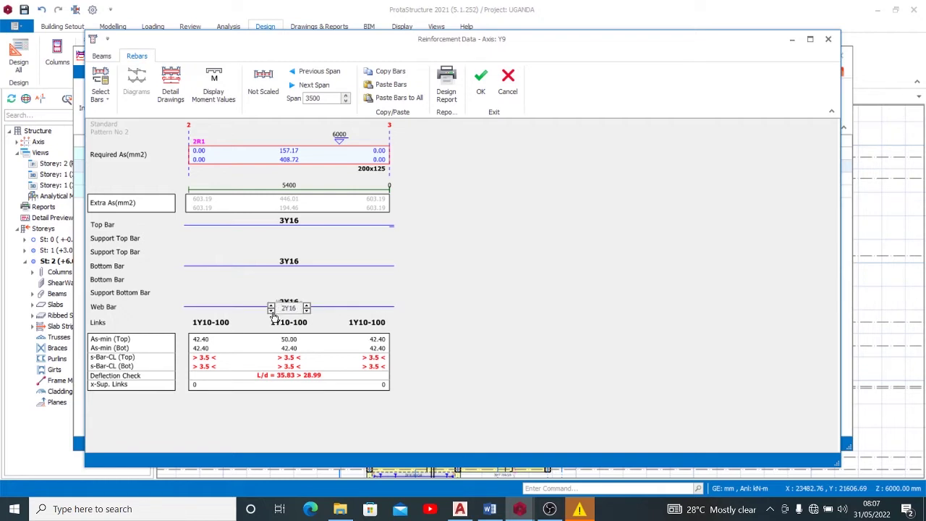
pyautogui.click(271, 311)
pyautogui.click(271, 311)
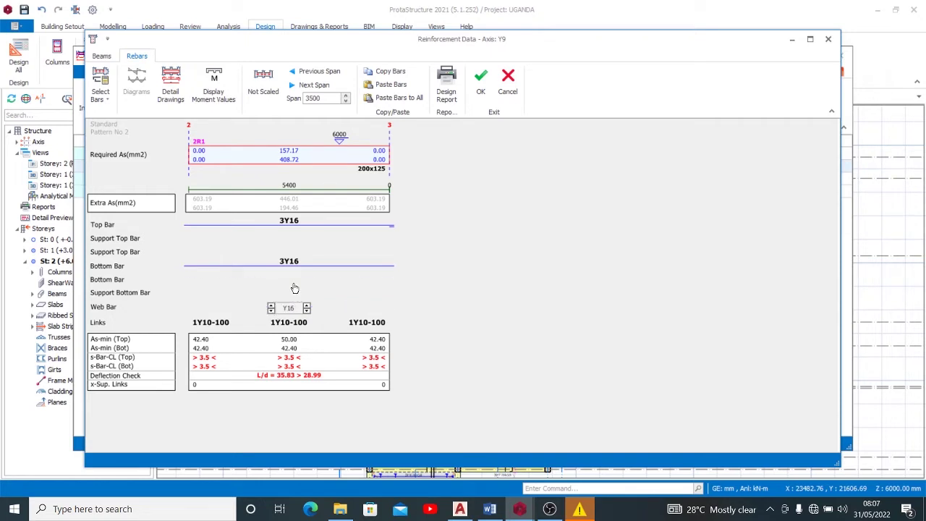
# Try 4Y16 for the top bar of axis Y9, then reduce it to 2Y16.
pyautogui.click(293, 225)
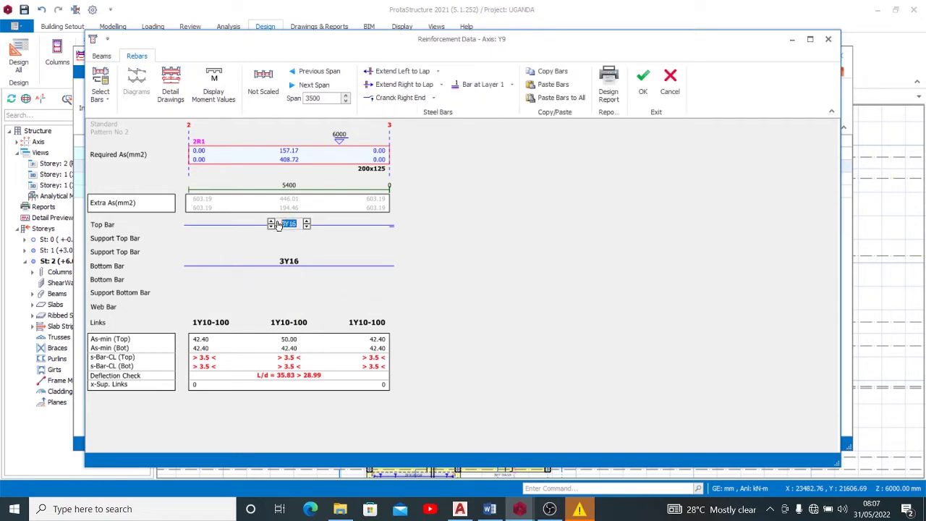
pyautogui.click(271, 223)
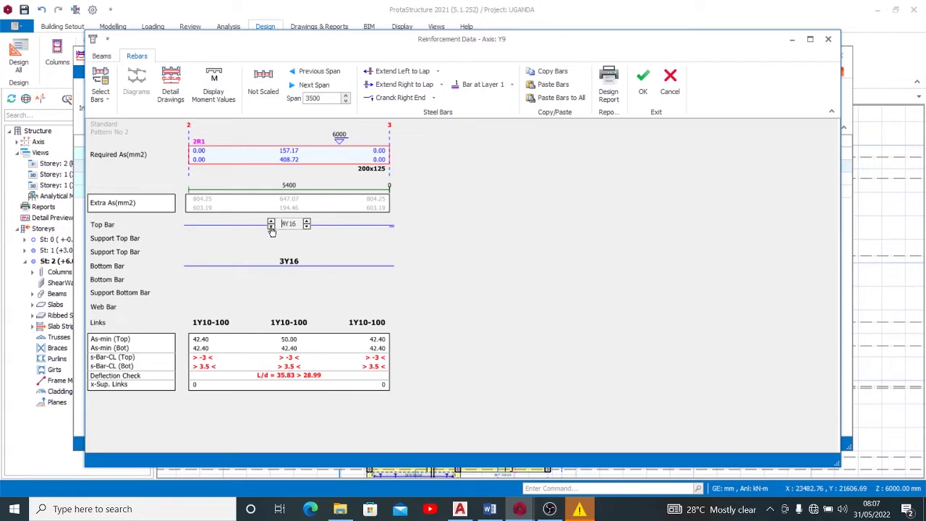
pyautogui.click(271, 228)
pyautogui.click(271, 228)
# Try 4Y16 as the main bottom bar of axis Y9 and return it to 3Y16.
pyautogui.click(293, 267)
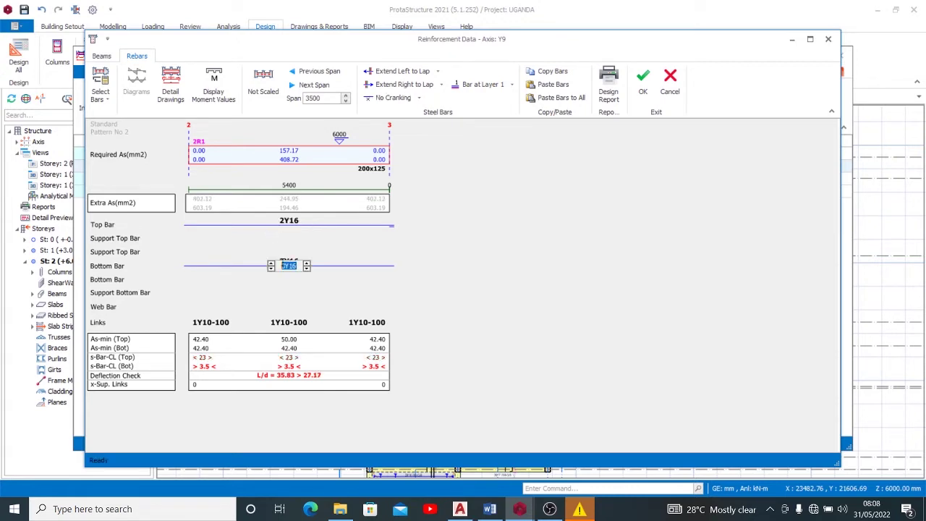
pyautogui.click(272, 262)
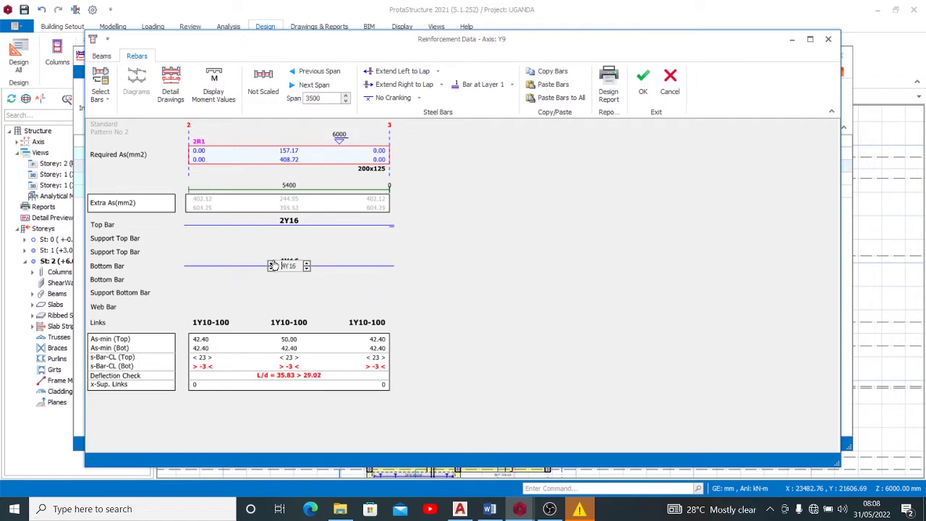
pyautogui.click(271, 268)
pyautogui.click(271, 264)
pyautogui.click(272, 269)
pyautogui.click(272, 269)
pyautogui.click(272, 265)
pyautogui.click(283, 250)
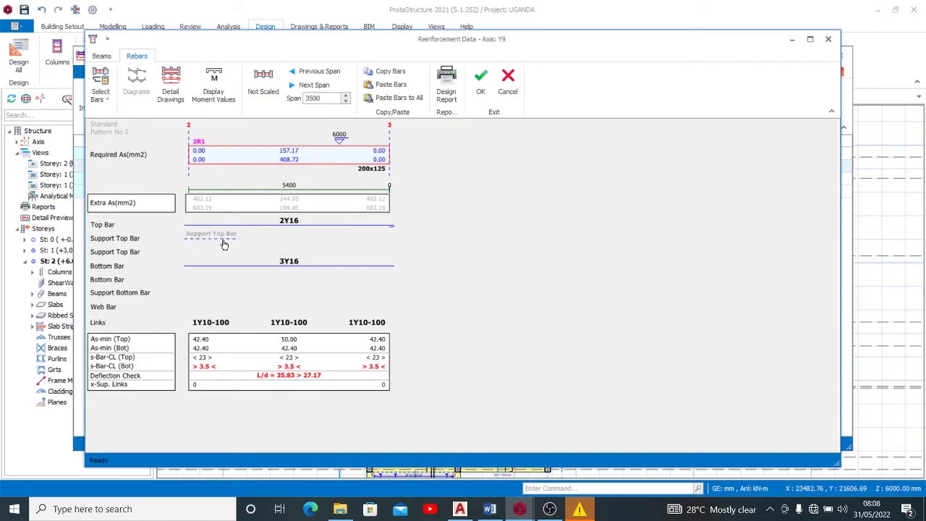
# Try adding a support top bar to axis Y9 at the grid 2 end of the span.
pyautogui.click(223, 244)
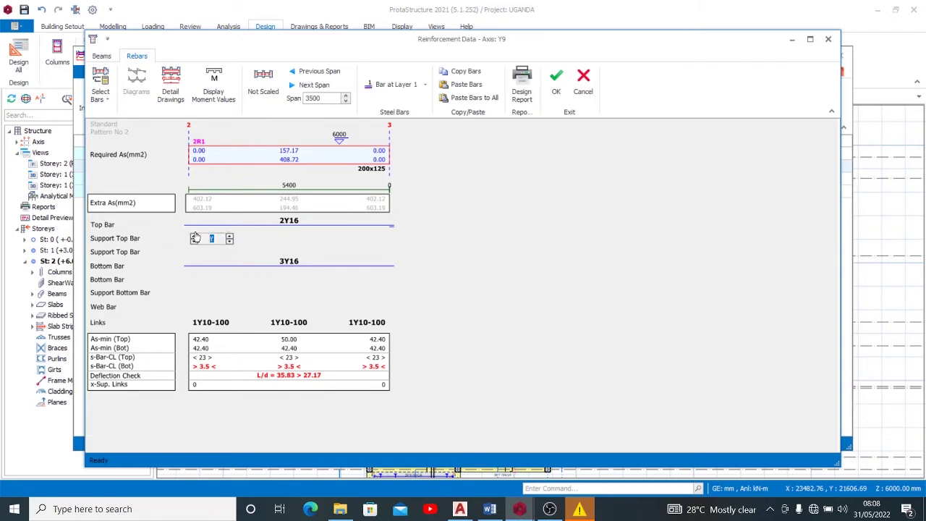
pyautogui.click(194, 238)
pyautogui.click(212, 242)
pyautogui.click(295, 238)
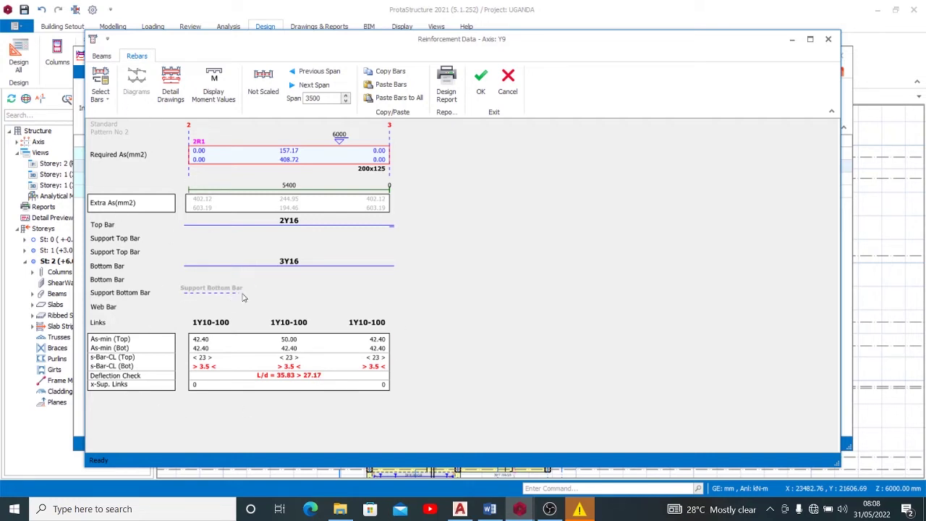
# Add a second bottom bar of 3Y16 to the span of axis Y9.
pyautogui.click(287, 279)
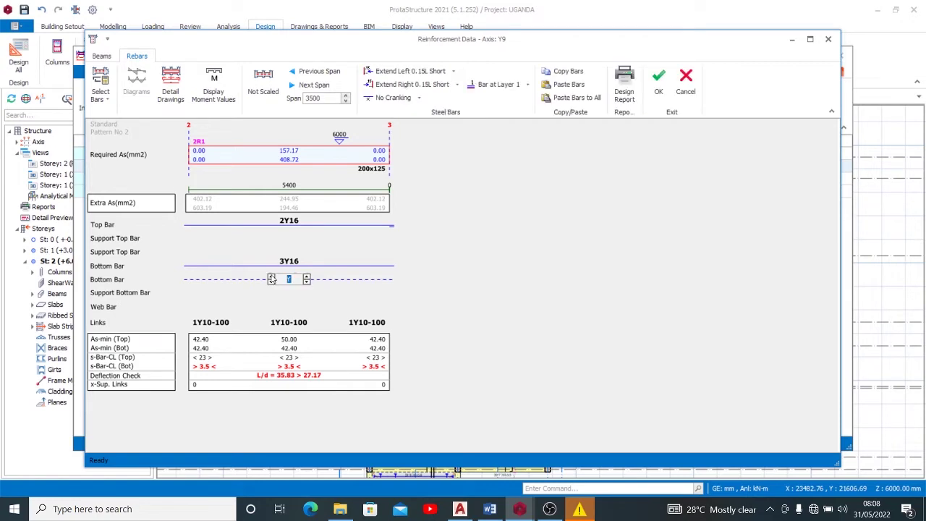
pyautogui.click(272, 277)
pyautogui.click(271, 277)
pyautogui.click(305, 276)
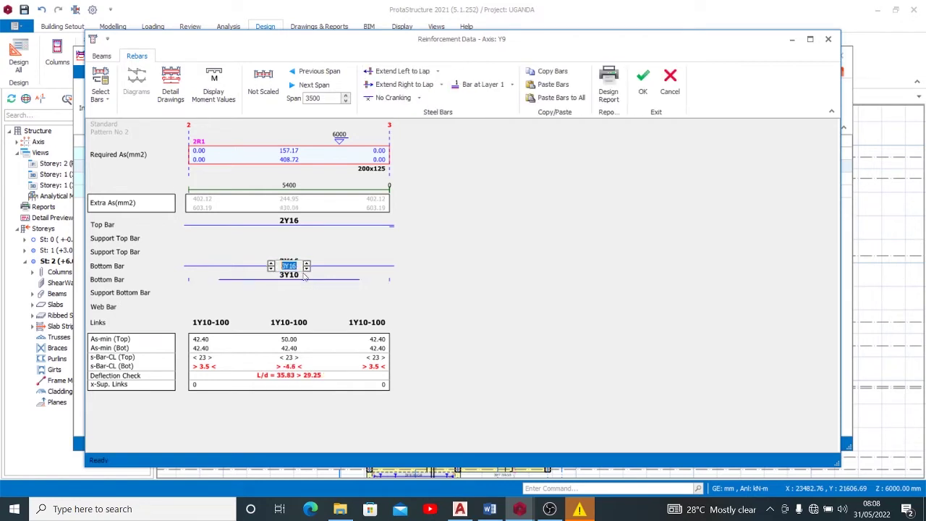
pyautogui.click(307, 279)
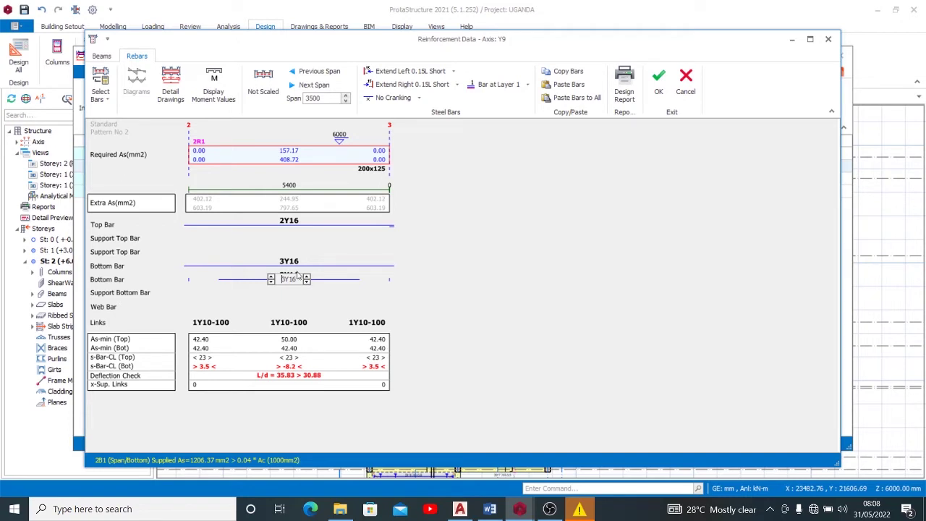
pyautogui.click(289, 247)
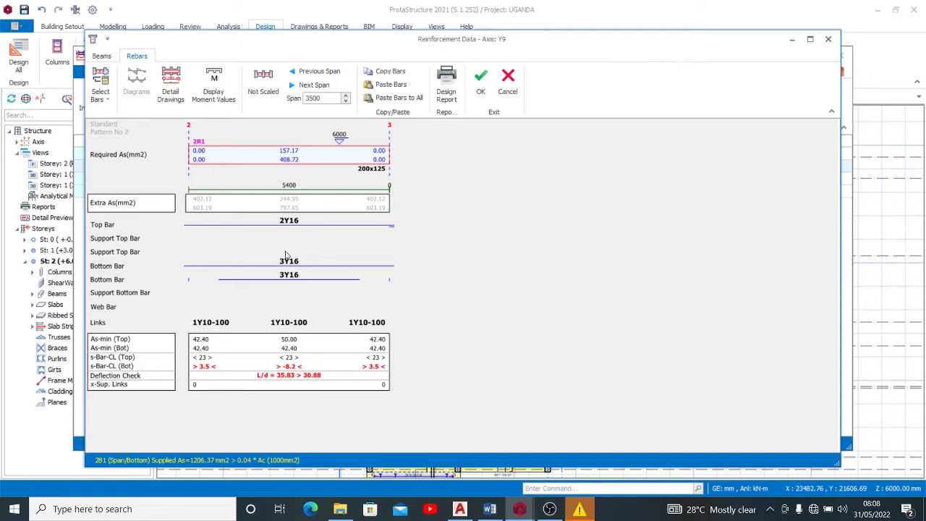
# Try 3Y20 as the main bottom bar of axis Y9 and restore 3Y16.
pyautogui.click(289, 277)
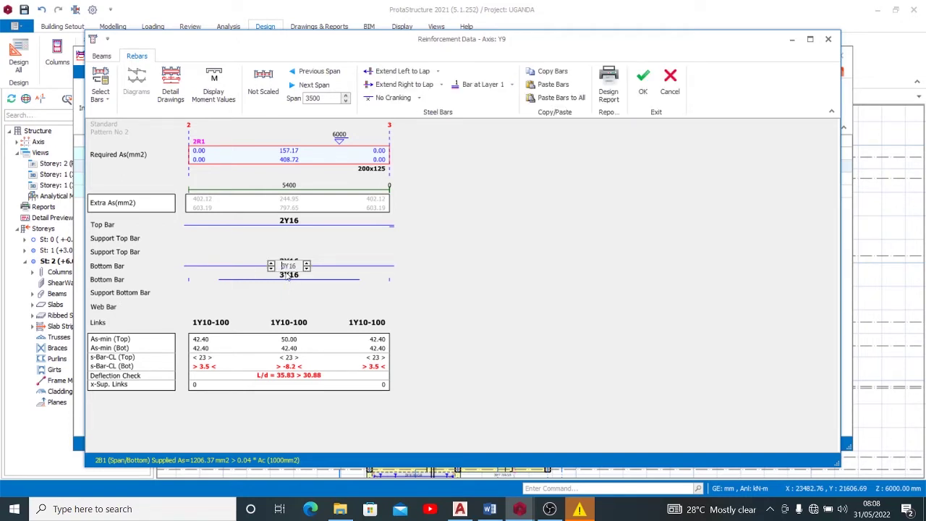
pyautogui.click(290, 259)
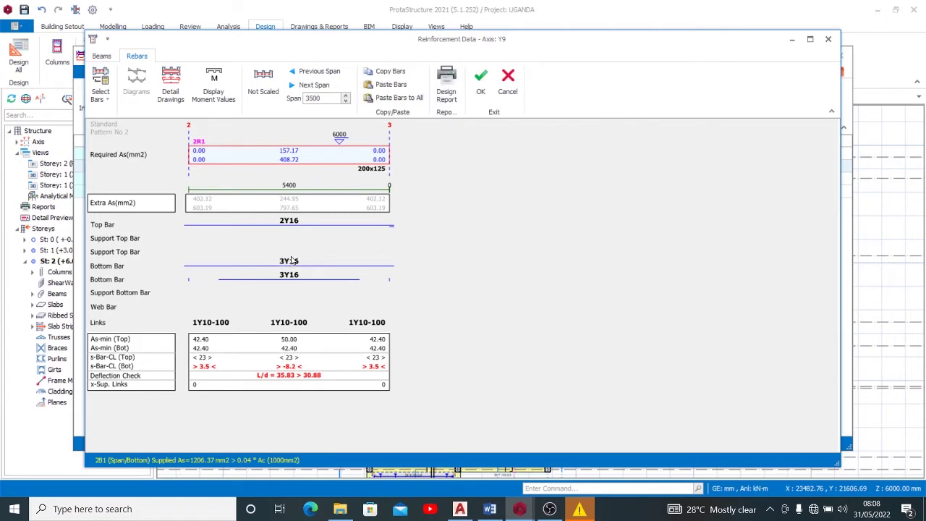
pyautogui.click(292, 261)
pyautogui.click(306, 265)
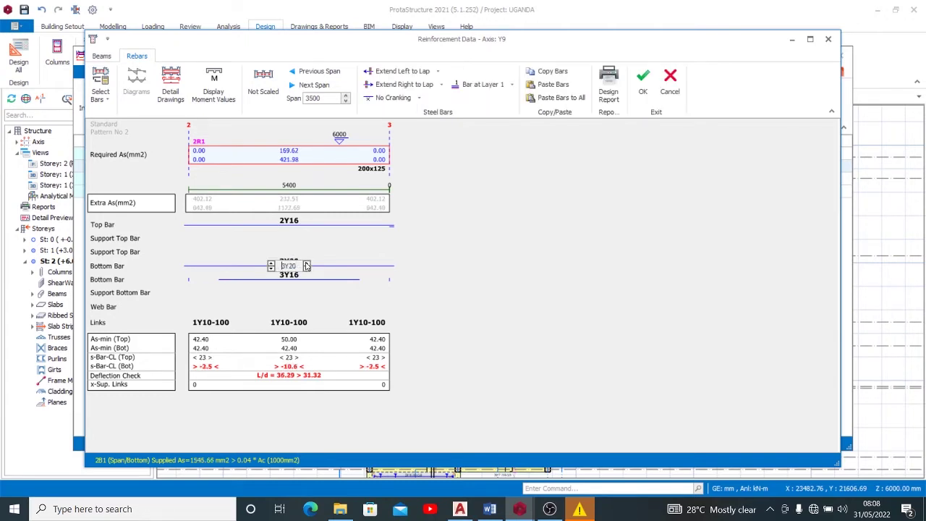
pyautogui.click(306, 268)
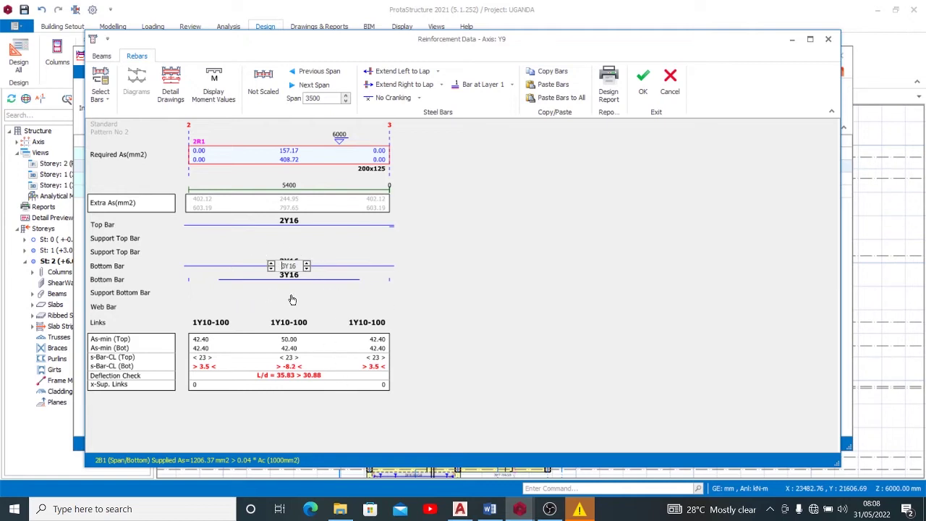
pyautogui.click(303, 282)
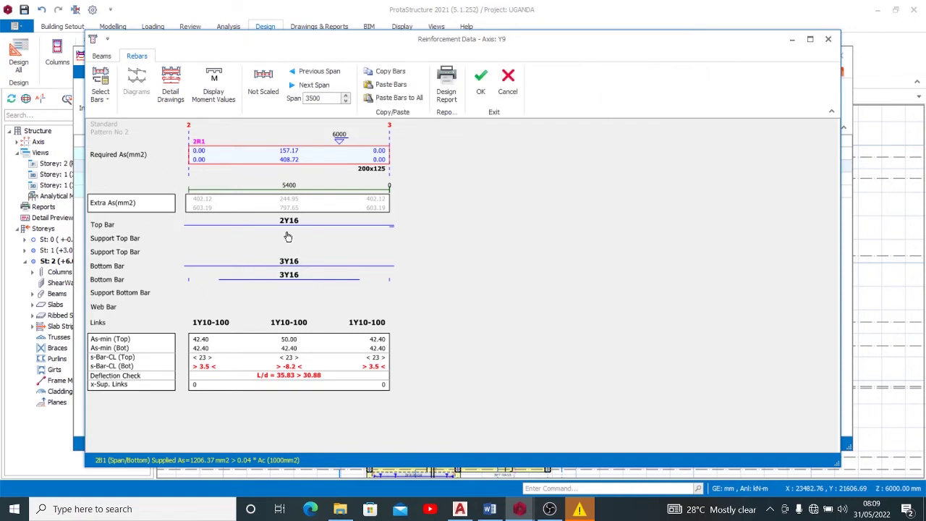
# Try 3Y16 as the top bar of axis Y9 and restore 2Y16.
pyautogui.click(279, 236)
pyautogui.click(292, 248)
pyautogui.click(272, 224)
pyautogui.click(272, 224)
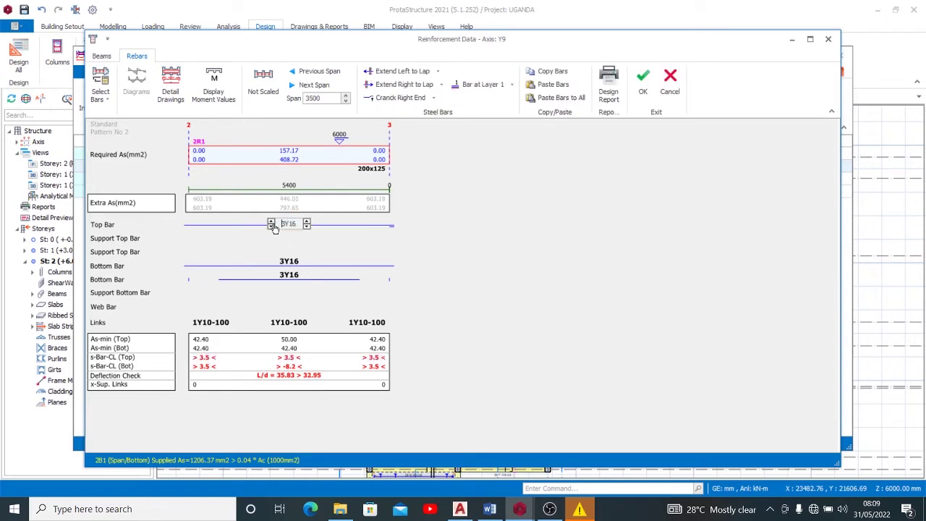
pyautogui.click(272, 228)
pyautogui.click(502, 262)
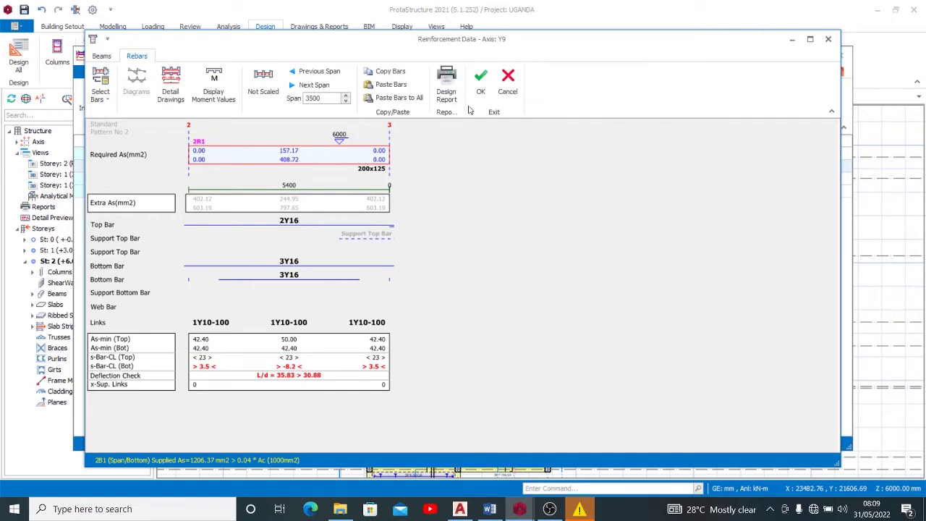
# Accept the reinforcement of axis Y9 and close the rib beam section design.
pyautogui.click(480, 81)
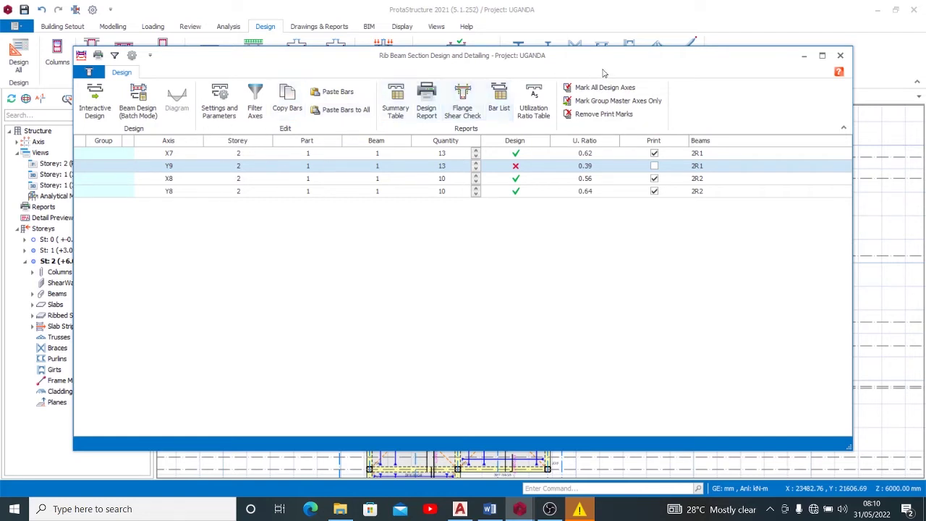
pyautogui.click(840, 55)
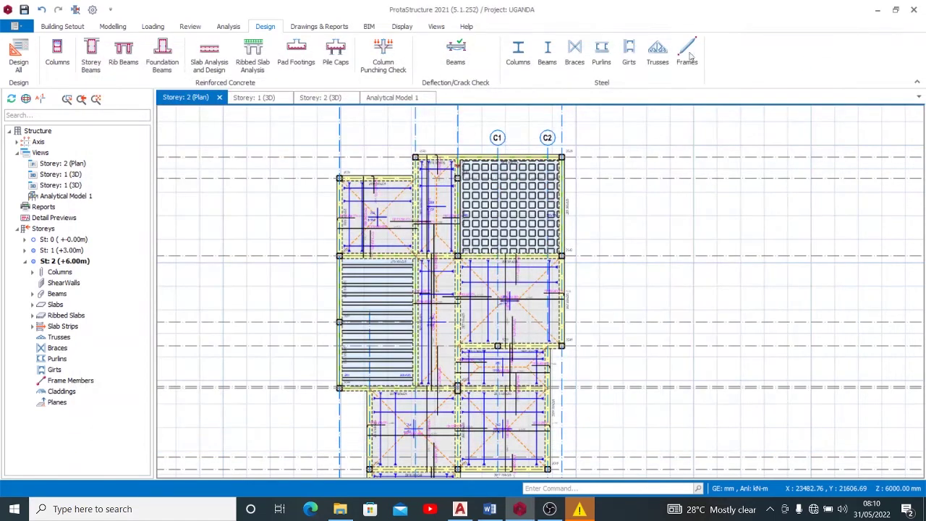
# Run the ribbed slab analysis for the current storey only, review its result report and close the analysis.
pyautogui.click(255, 55)
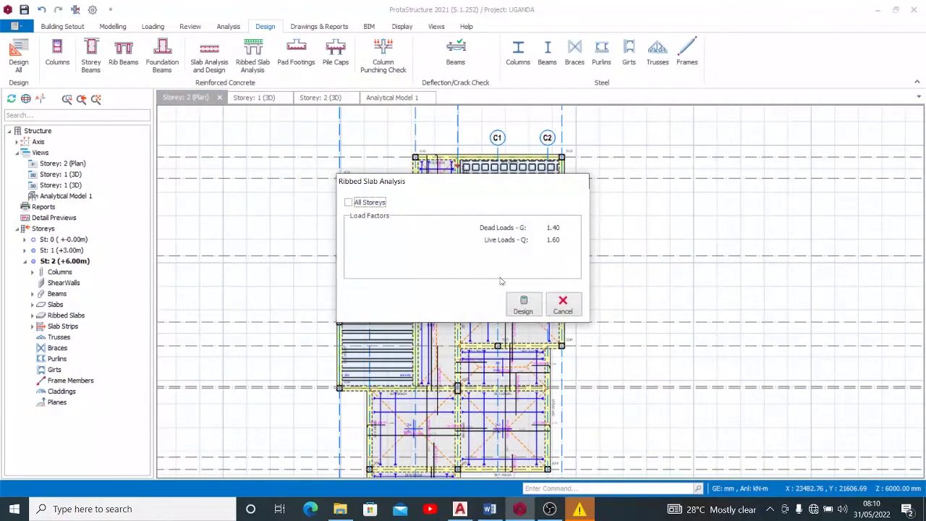
pyautogui.click(522, 305)
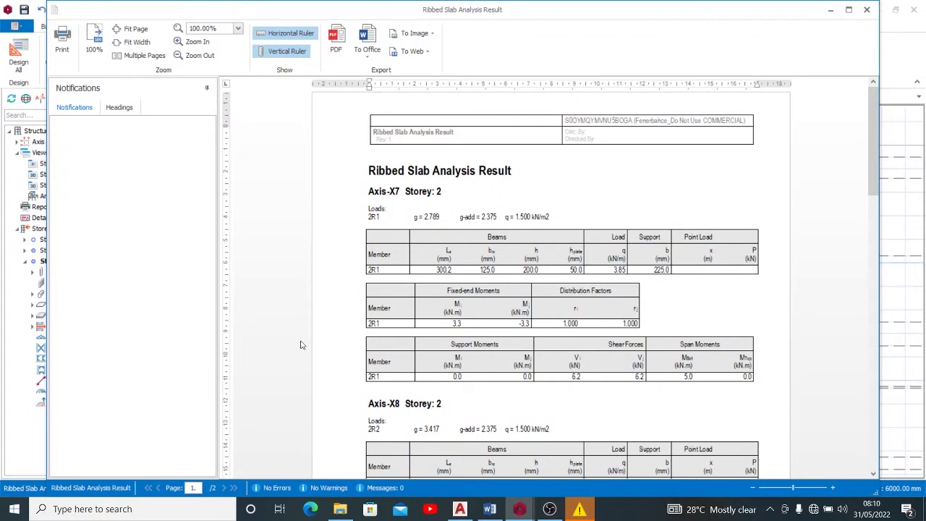
pyautogui.scroll(-3, 550, 273)
pyautogui.scroll(-12, 549, 273)
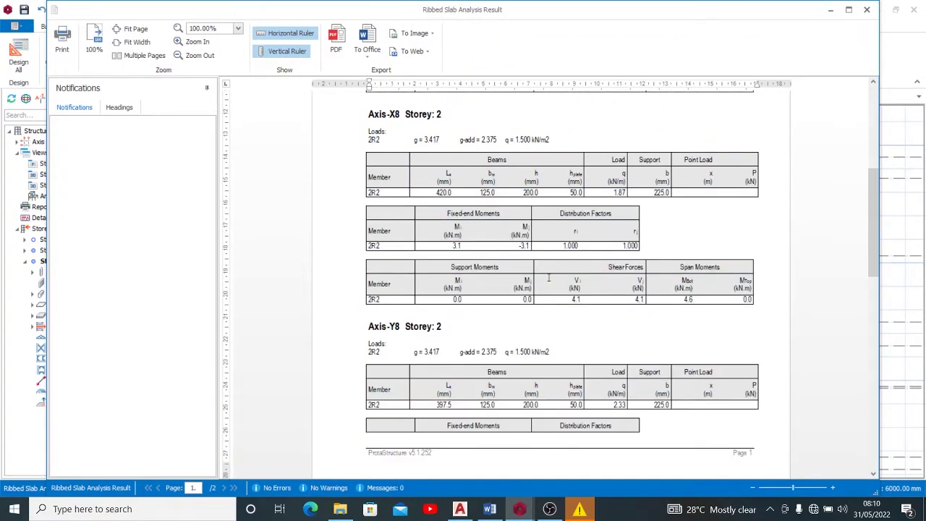
pyautogui.scroll(-16, 548, 277)
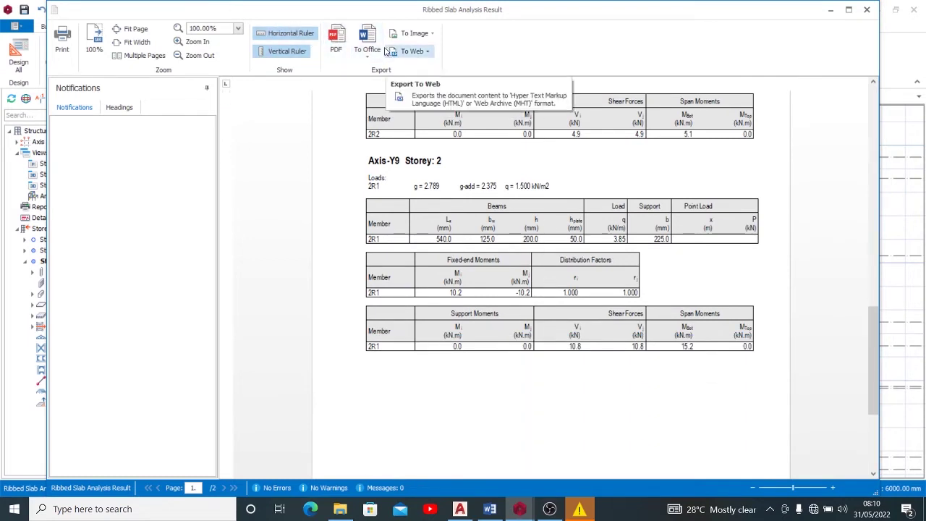
pyautogui.click(867, 11)
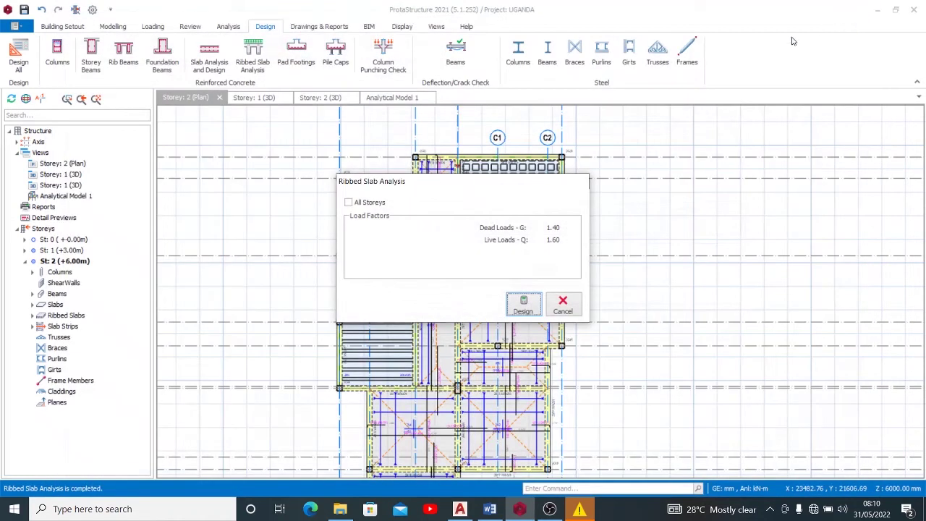
pyautogui.click(557, 304)
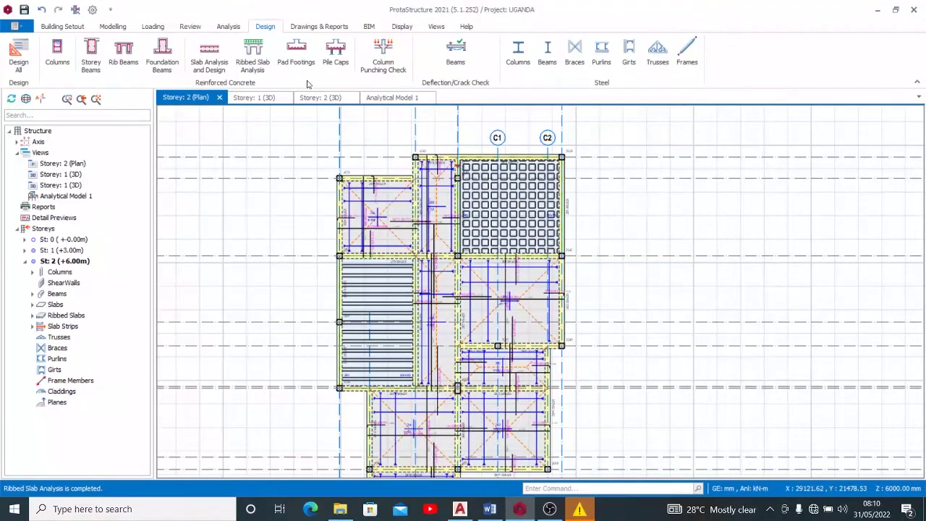
# Run slab analysis and design for the current storey, re-selecting only insufficient steel bars, and review the slab strip report.
pyautogui.click(209, 54)
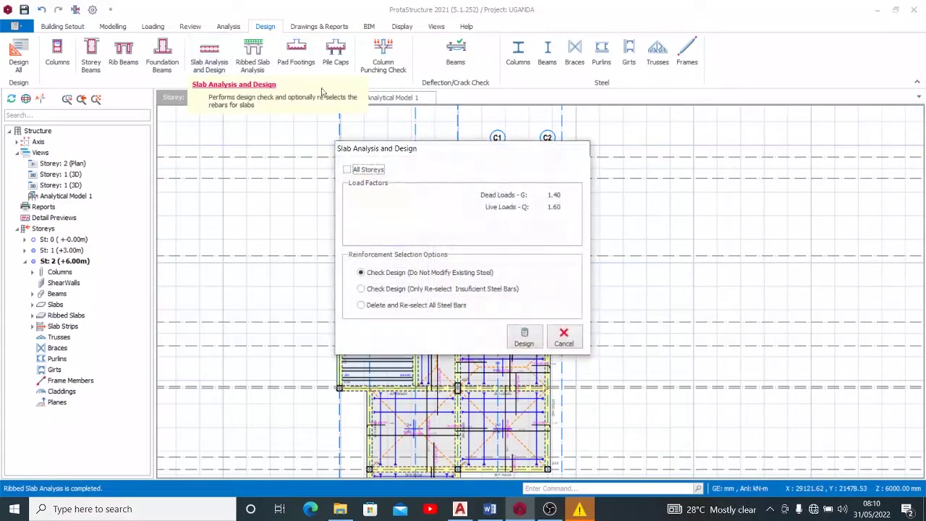
pyautogui.click(497, 290)
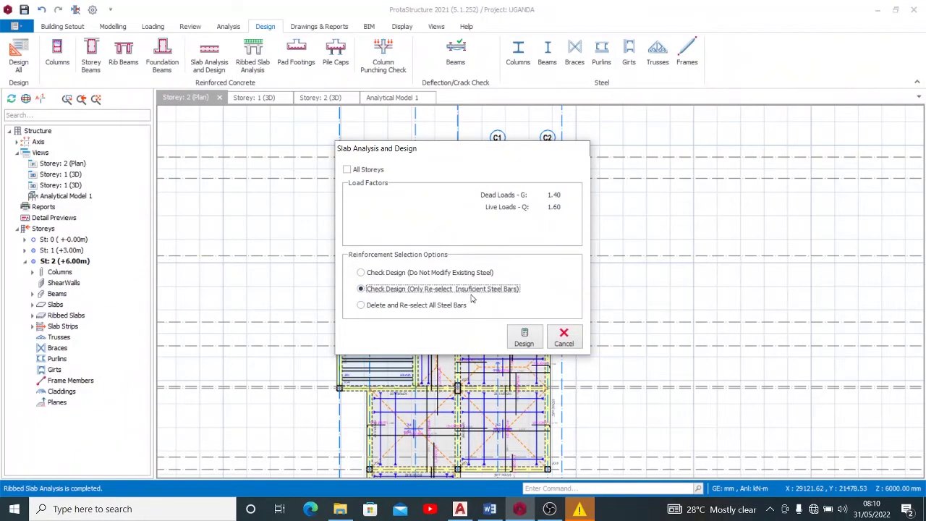
pyautogui.click(518, 334)
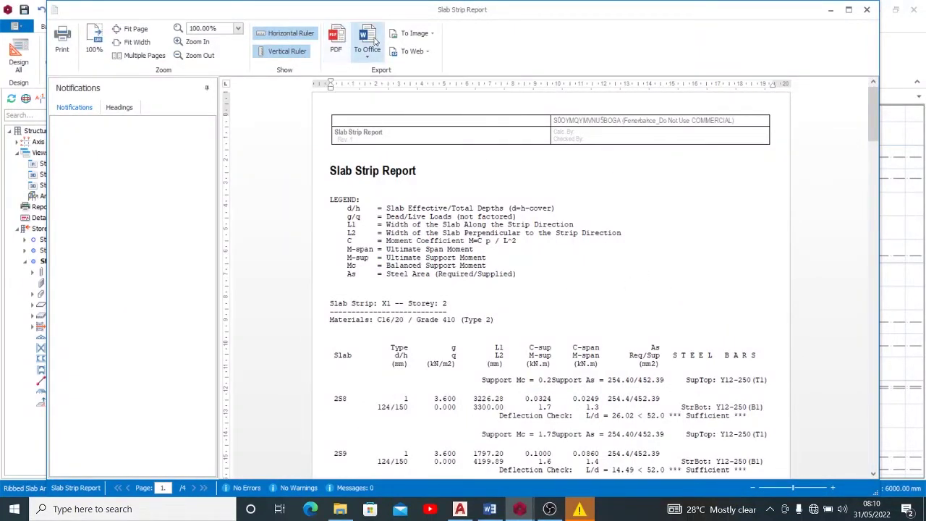
pyautogui.scroll(-1, 505, 215)
pyautogui.scroll(-5, 547, 226)
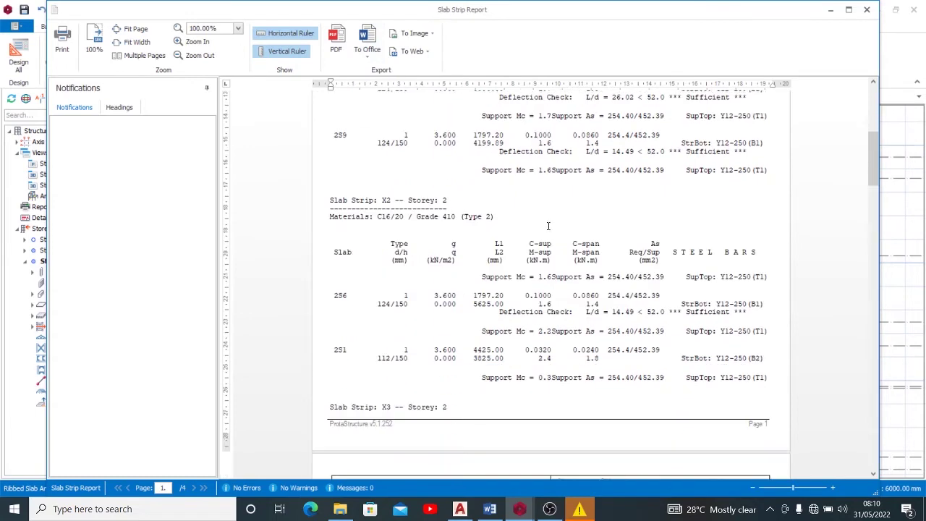
pyautogui.click(873, 10)
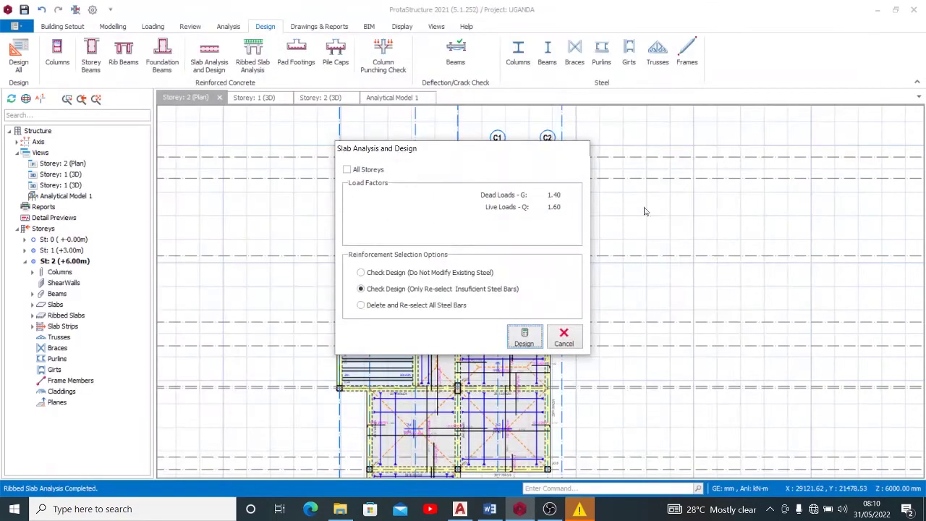
pyautogui.click(565, 336)
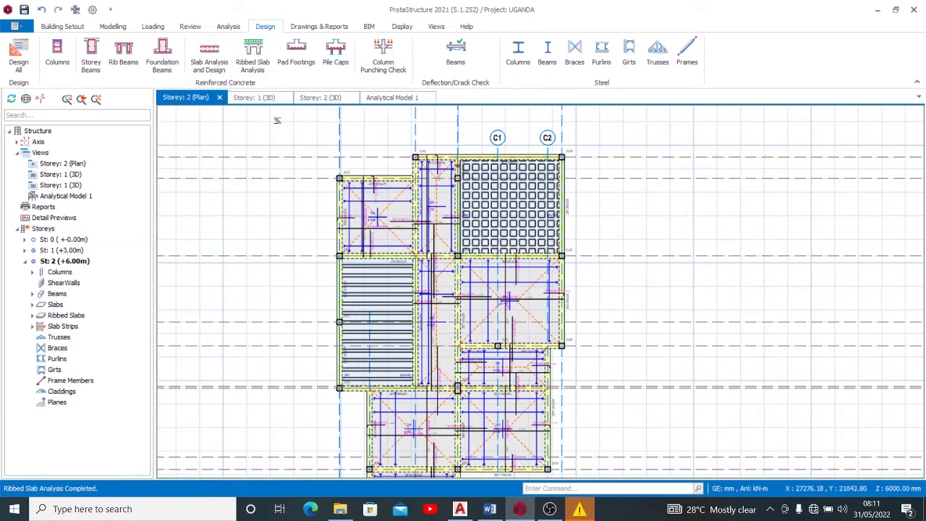
# Save the project changes, open the model in ProtaDetails and dismiss the phone's device warning.
pyautogui.click(319, 26)
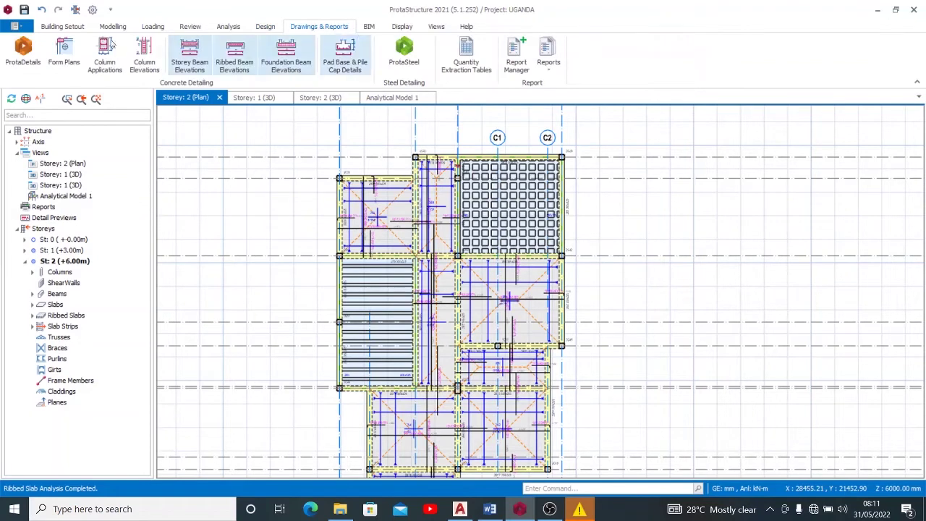
pyautogui.click(20, 53)
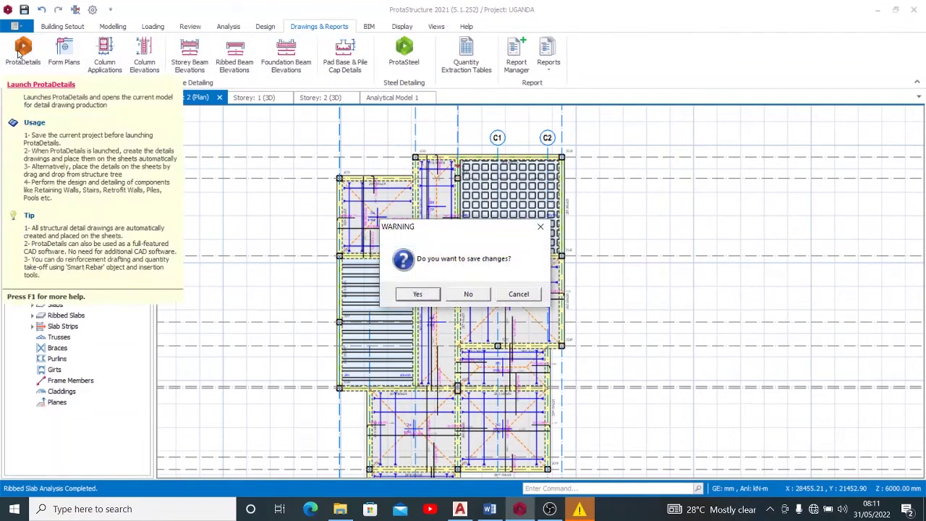
pyautogui.click(418, 293)
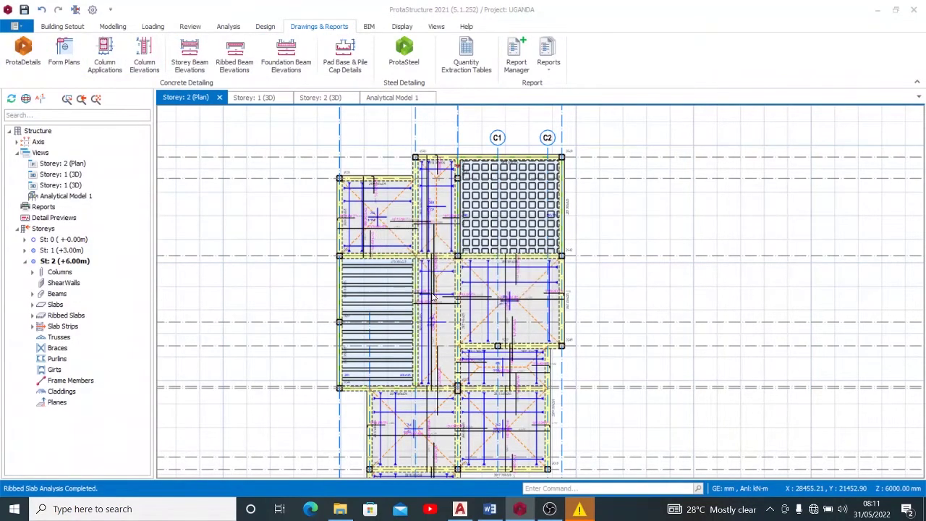
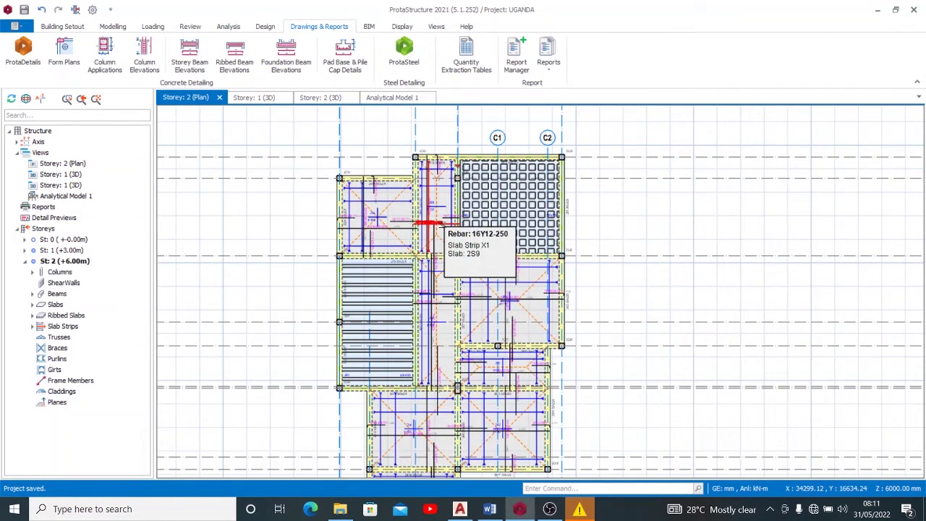
pyautogui.doubleClick(443, 227)
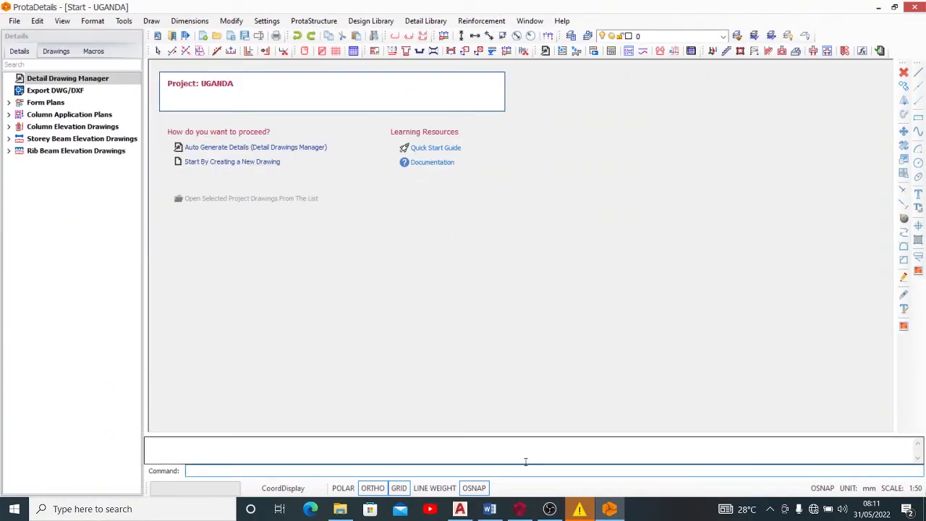
pyautogui.moveTo(587, 512)
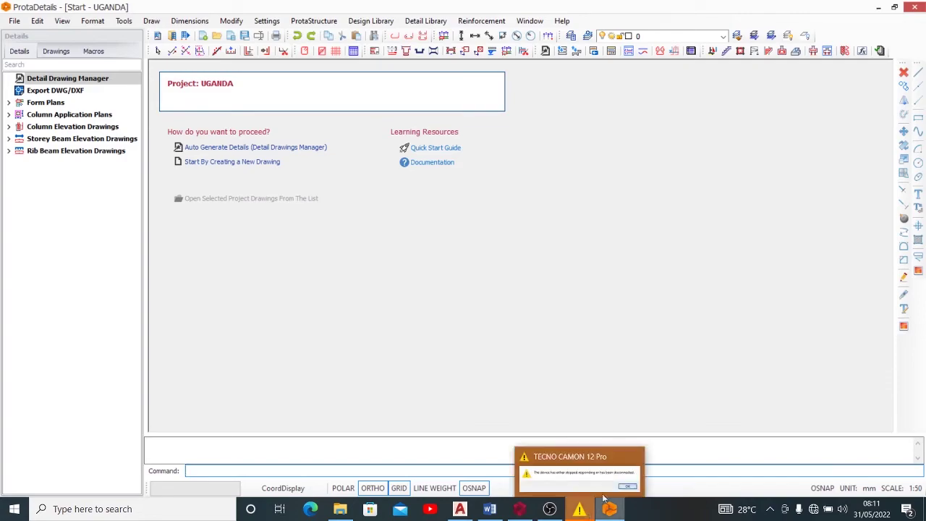
pyautogui.click(635, 456)
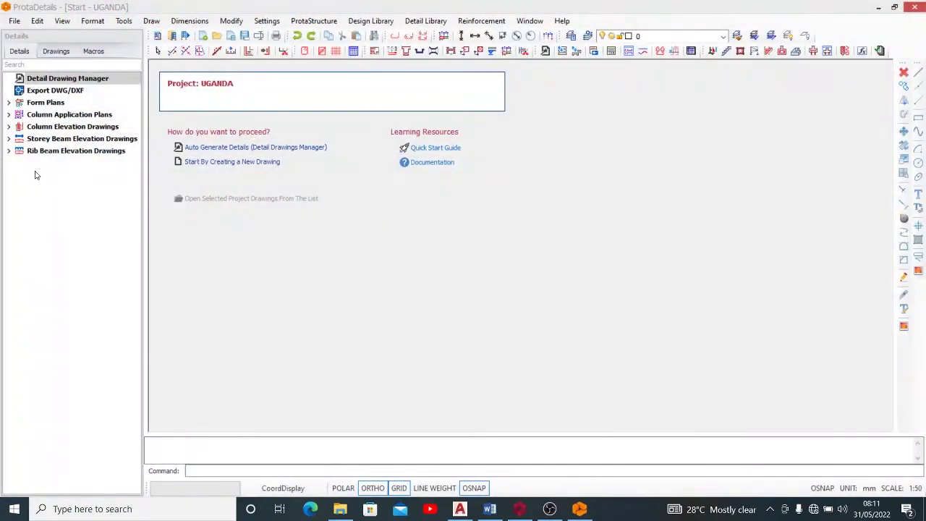
# Create a new drawing and insert the St: 2 (+6.00m) form plan with top and bottom rebars at scale 1/50.
pyautogui.click(225, 162)
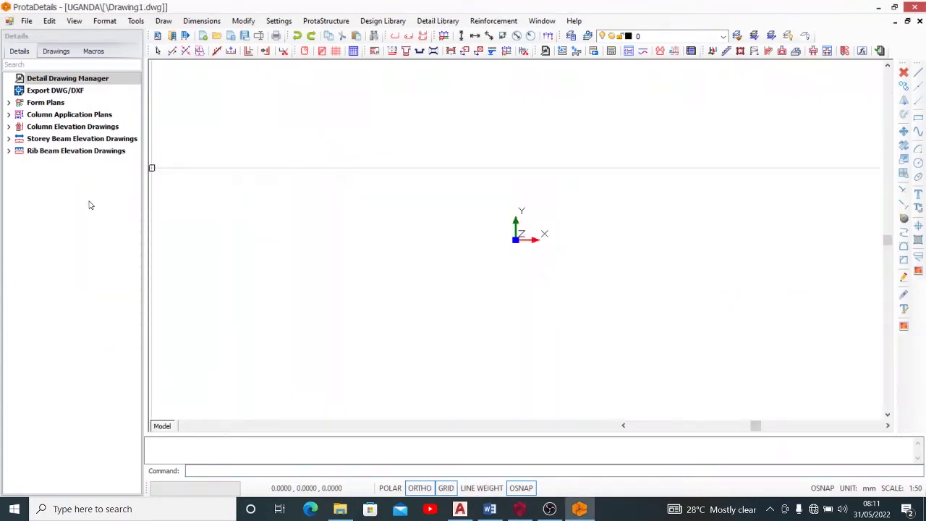
pyautogui.click(9, 103)
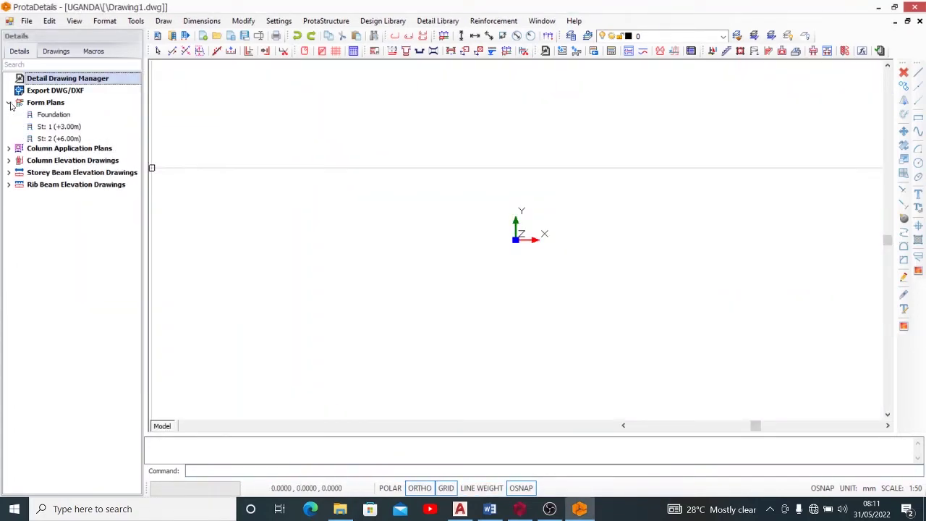
pyautogui.click(62, 137)
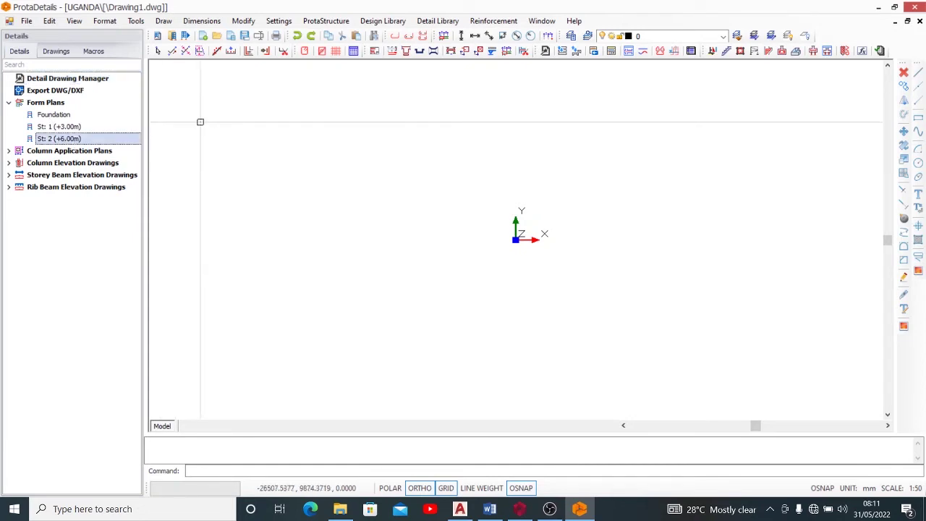
pyautogui.click(229, 132)
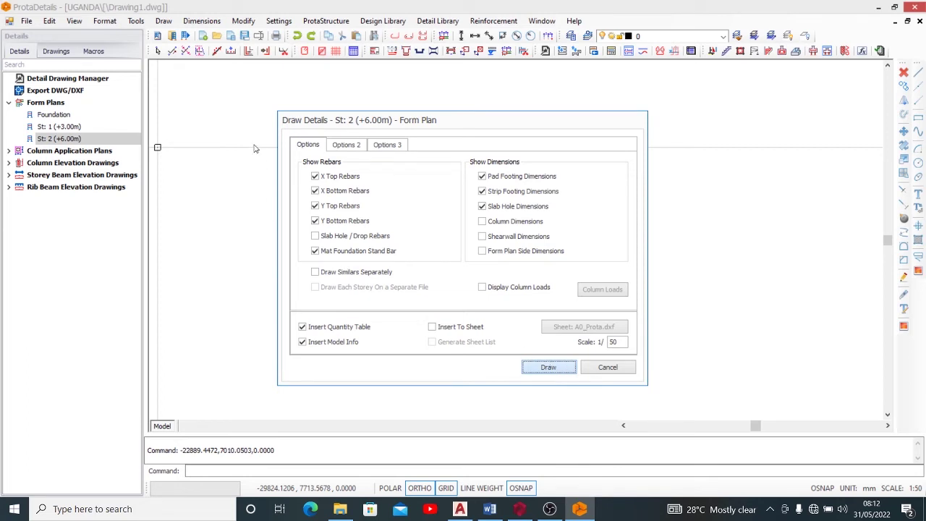
pyautogui.press('Return')
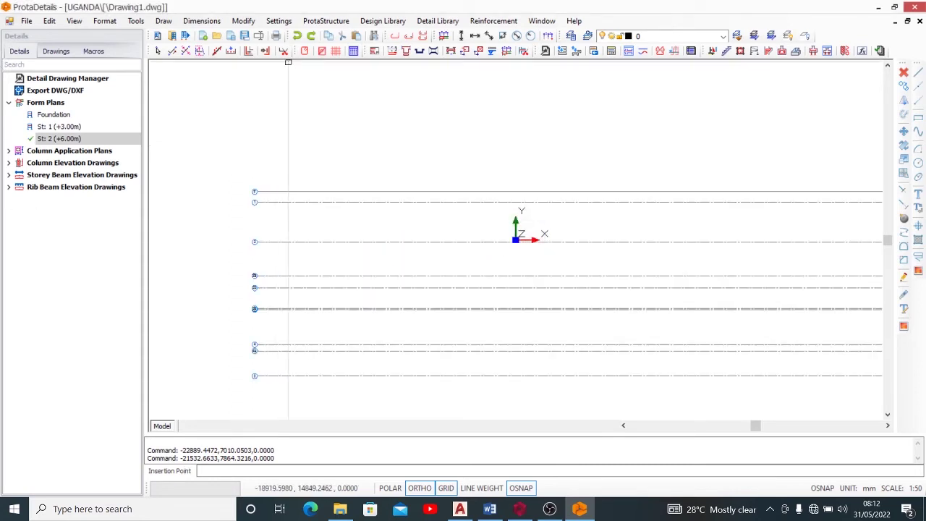
pyautogui.scroll(-5, 274, 142)
pyautogui.scroll(8, 244, 139)
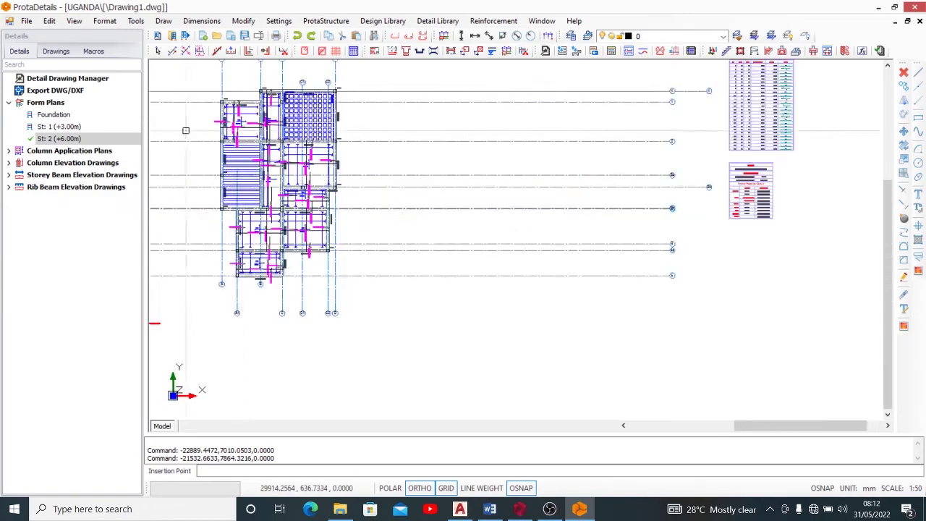
pyautogui.moveTo(370, 187); pyautogui.dragTo(347, 192, button='middle')
pyautogui.scroll(-5, 347, 193)
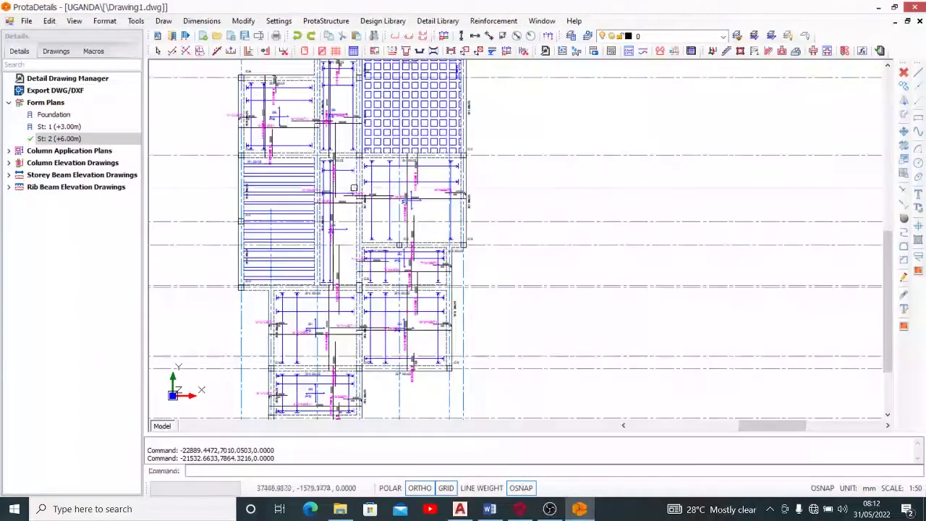
pyautogui.scroll(2, 392, 281)
pyautogui.scroll(-2, 391, 150)
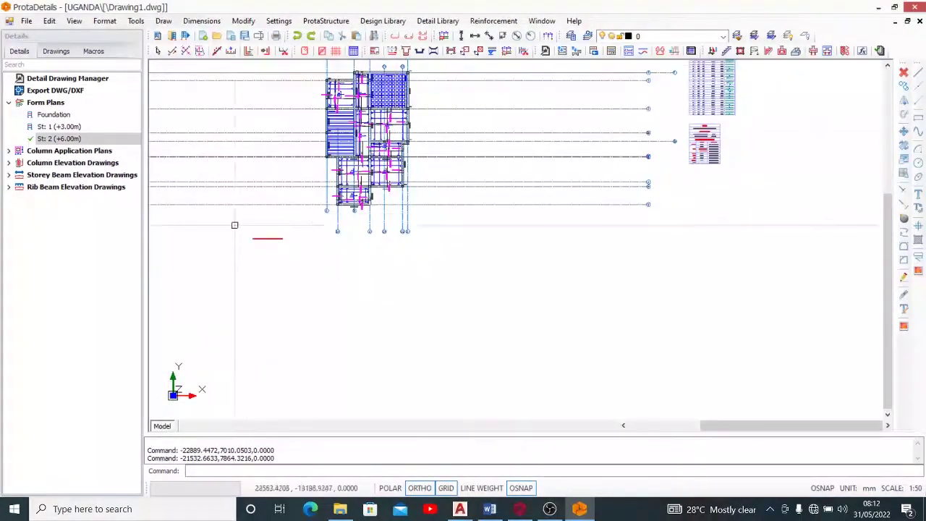
# Insert the rib beam elevation drawings of St: 2 (+6.00m) on a sheet below the form plan.
pyautogui.click(9, 187)
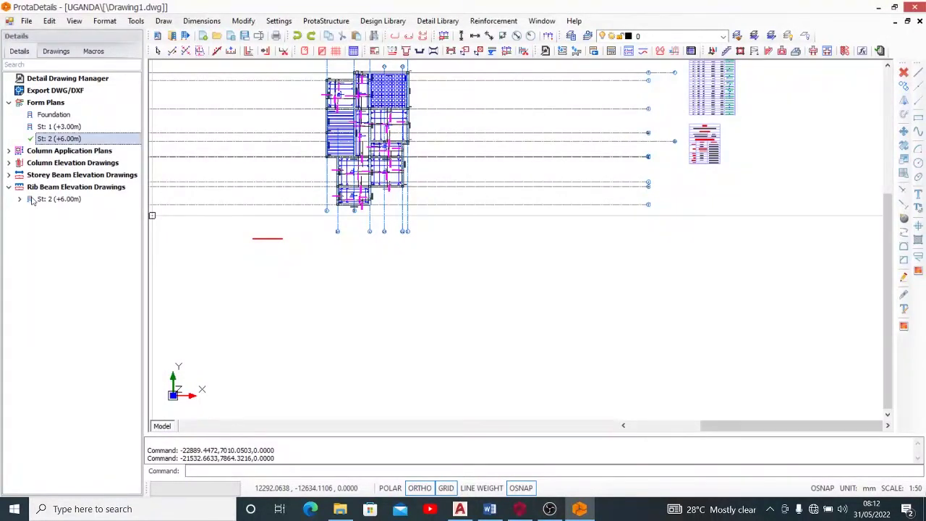
pyautogui.click(43, 199)
pyautogui.click(83, 203)
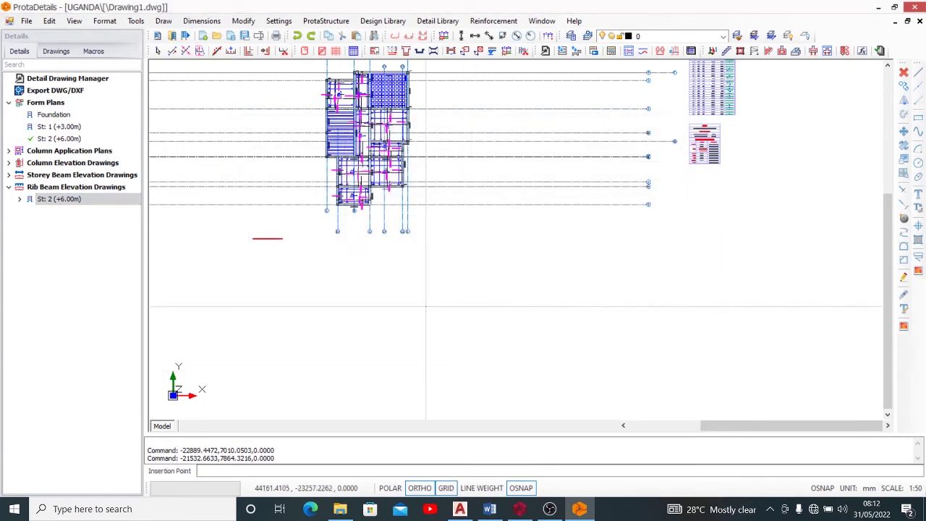
pyautogui.click(424, 301)
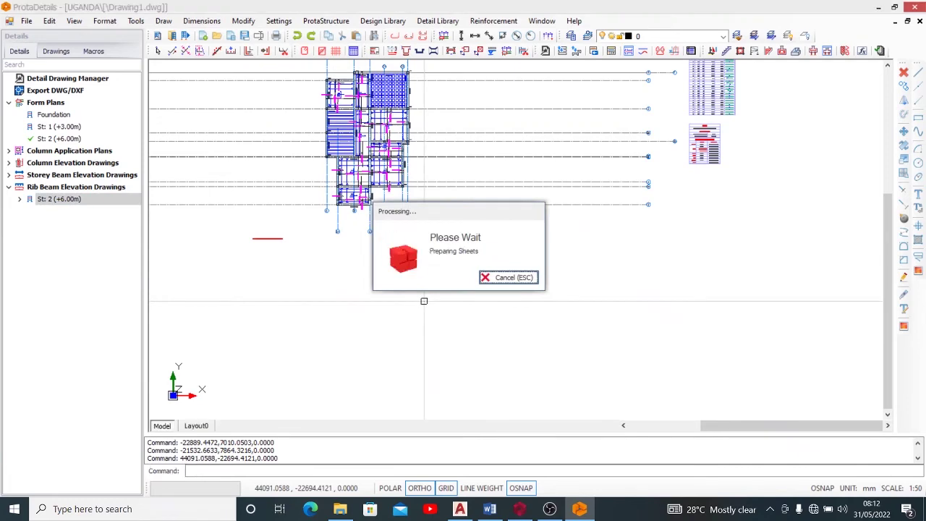
# Examine the rib beam elevations and cross-sections for their reinforcement, including axes X8, Y8 and Y9.
pyautogui.scroll(-5, 423, 324)
pyautogui.scroll(9, 478, 323)
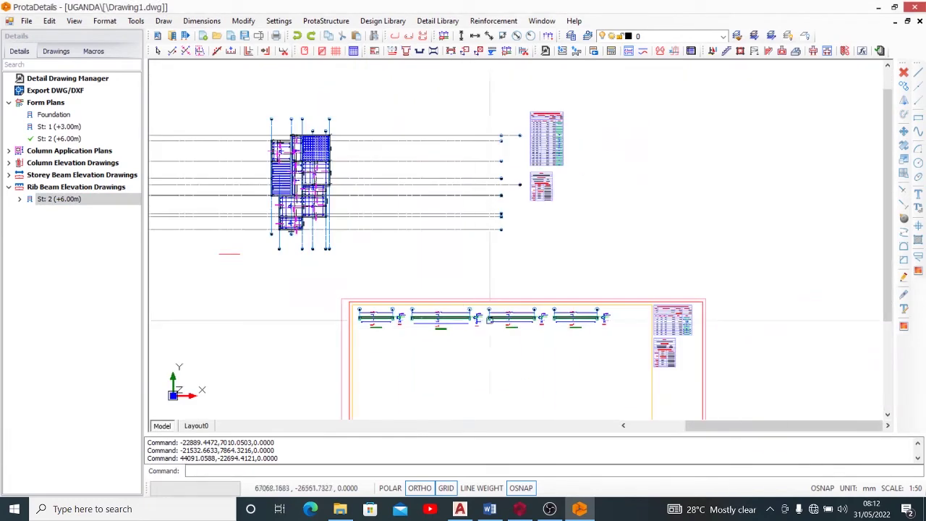
pyautogui.scroll(6, 690, 331)
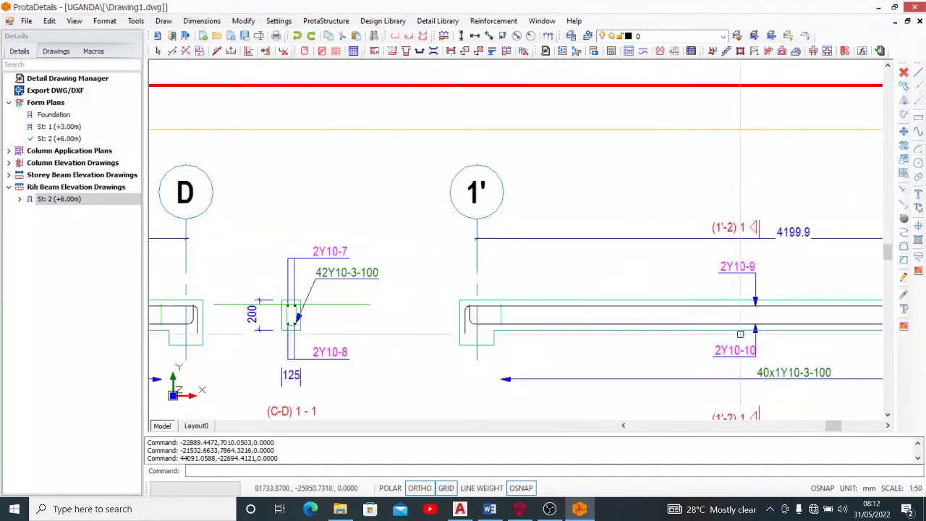
pyautogui.scroll(-2, 432, 299)
pyautogui.moveTo(656, 320); pyautogui.dragTo(458, 251, button='middle')
pyautogui.scroll(-4, 651, 224)
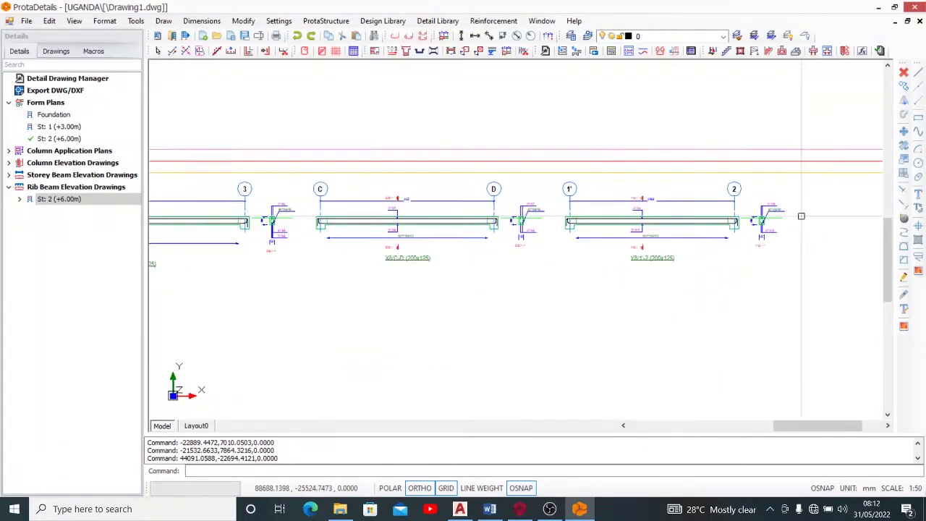
pyautogui.scroll(6, 551, 234)
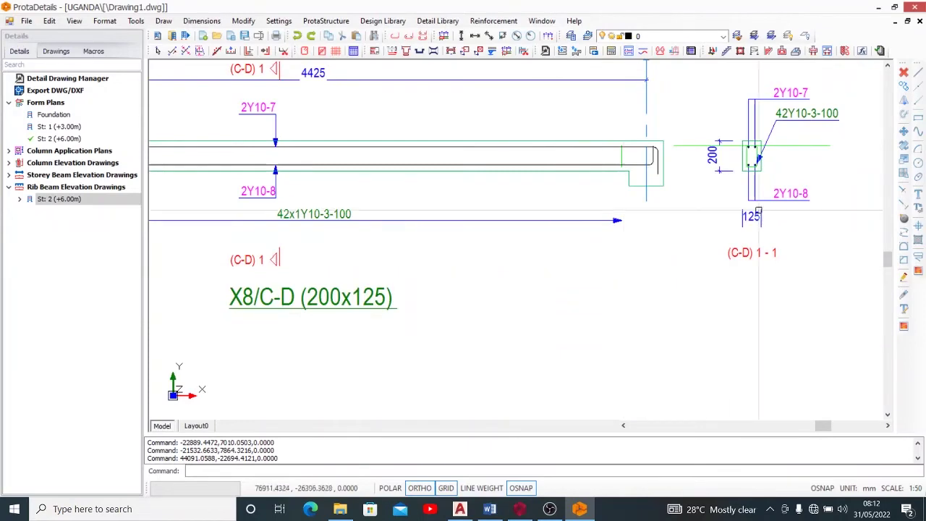
pyautogui.scroll(-4, 577, 203)
pyautogui.scroll(3, 577, 204)
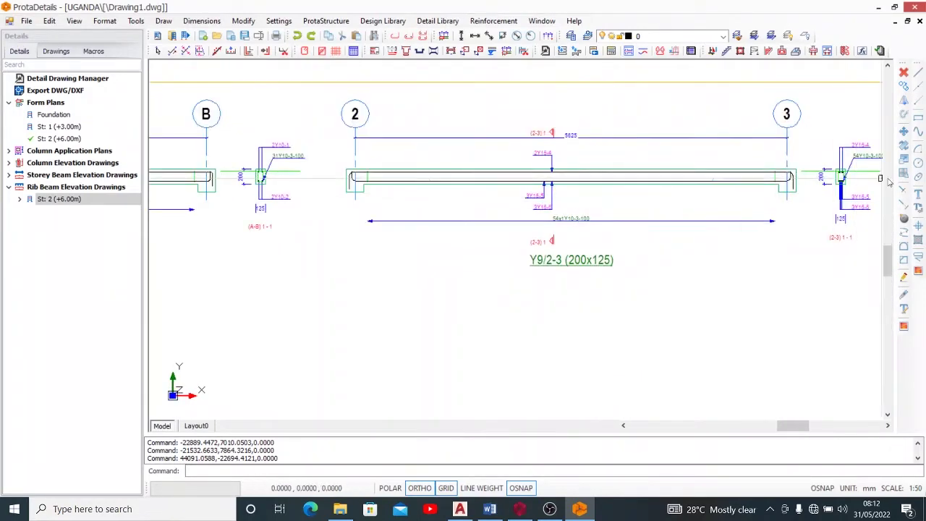
# Examine the X7/A-B rib beam elevation, its cross-section and the sheet layout, and collapse the rib beam elevation drawings list.
pyautogui.scroll(-5, 620, 238)
pyautogui.scroll(5, 620, 238)
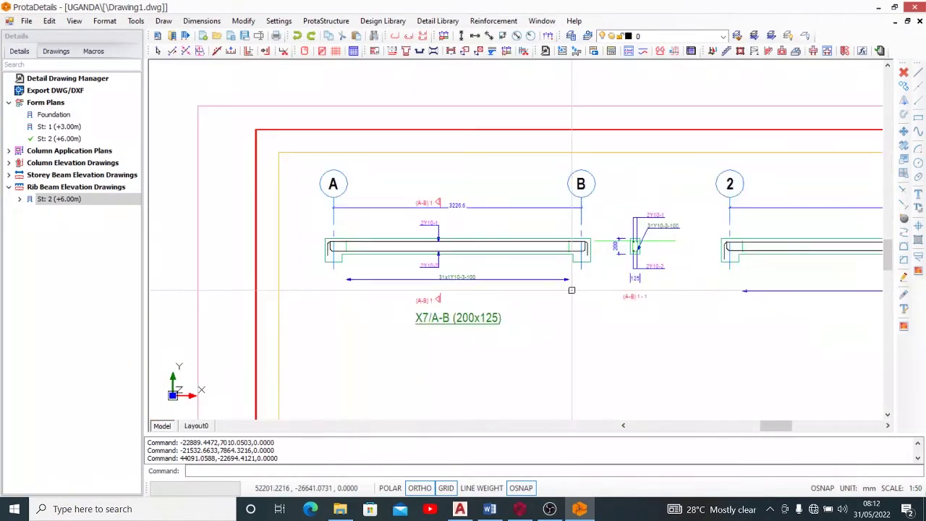
pyautogui.scroll(2, 620, 267)
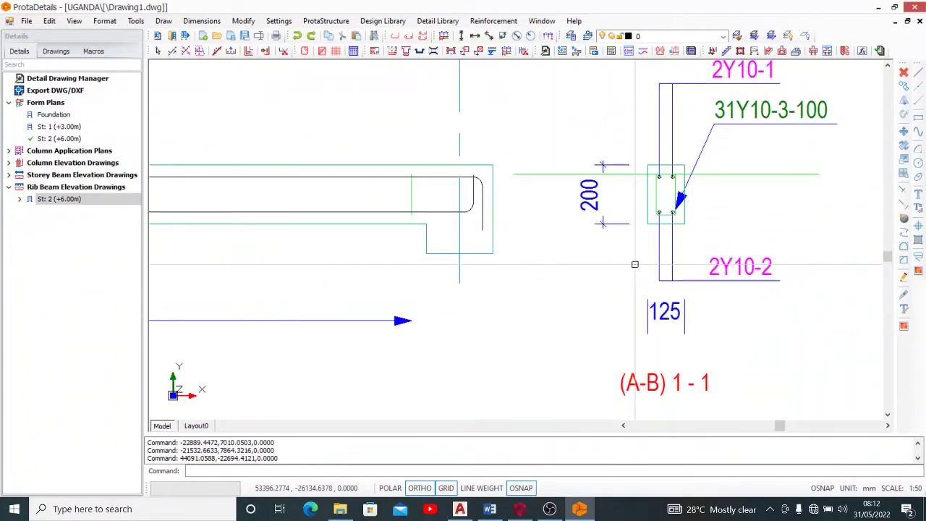
pyautogui.scroll(-5, 604, 195)
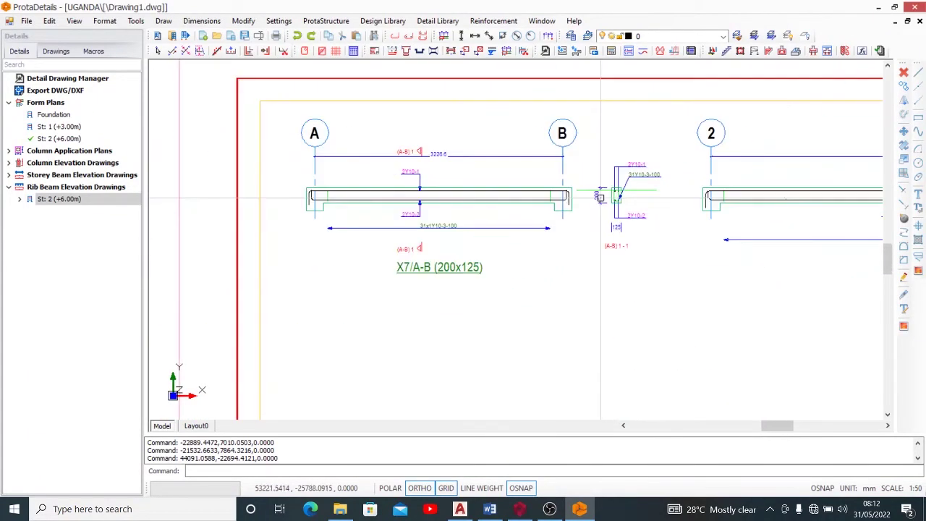
pyautogui.scroll(-8, 601, 196)
pyautogui.scroll(3, 705, 224)
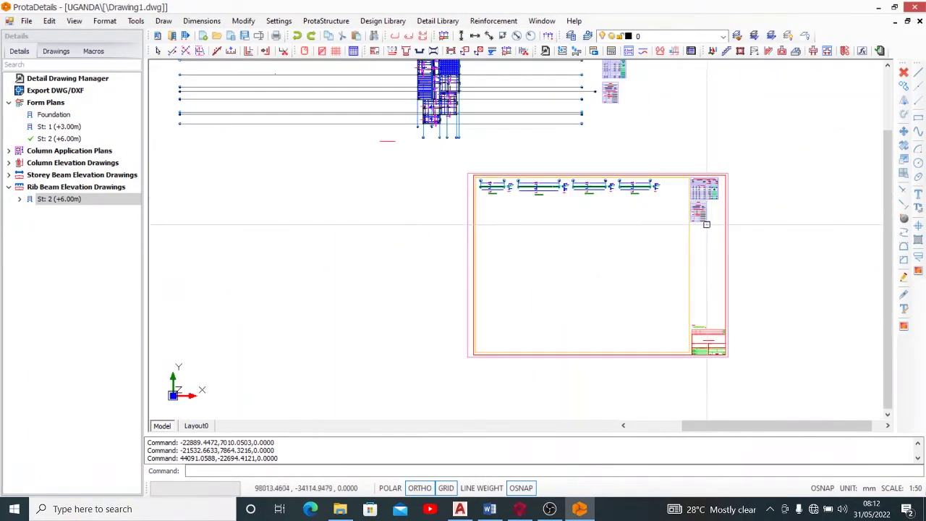
pyautogui.moveTo(706, 224)
pyautogui.mouseDown(button='middle')
pyautogui.moveTo(634, 244)
pyautogui.moveTo(606, 268)
pyautogui.mouseUp(button='middle')
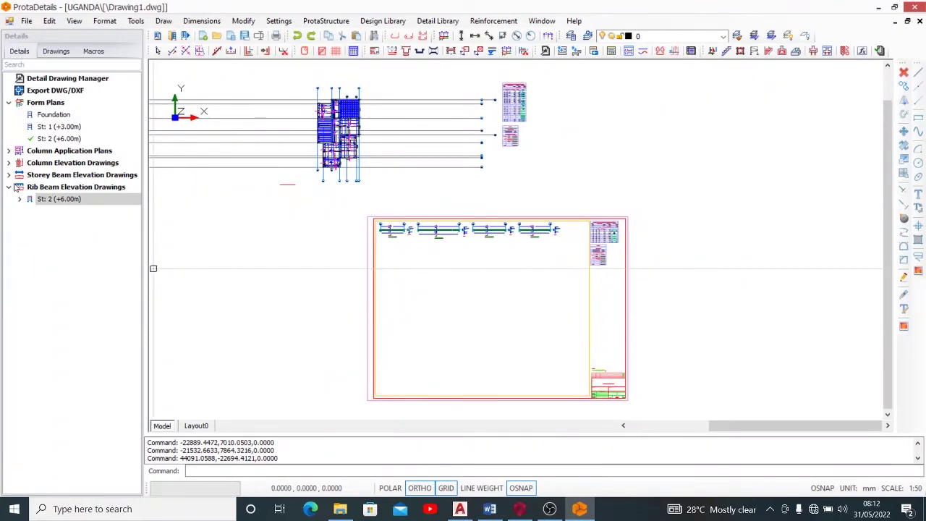
pyautogui.click(10, 188)
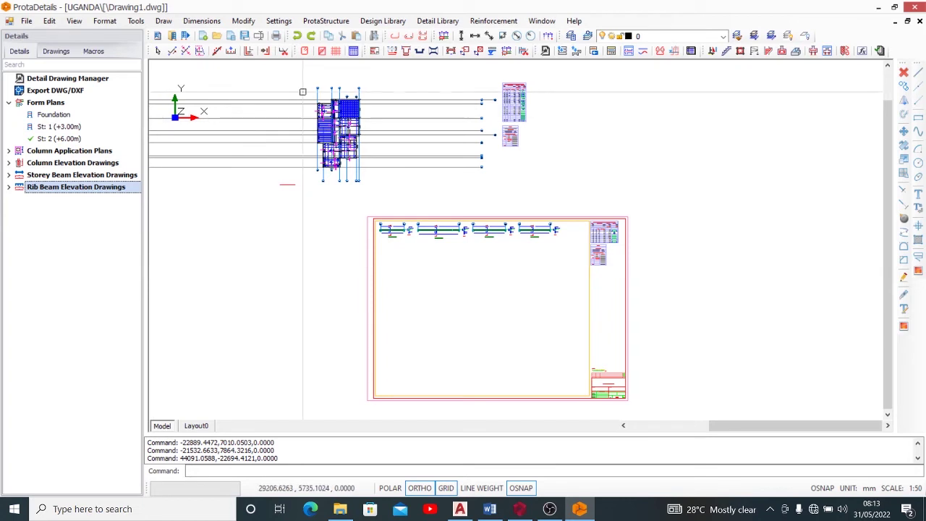
pyautogui.scroll(3, 327, 76)
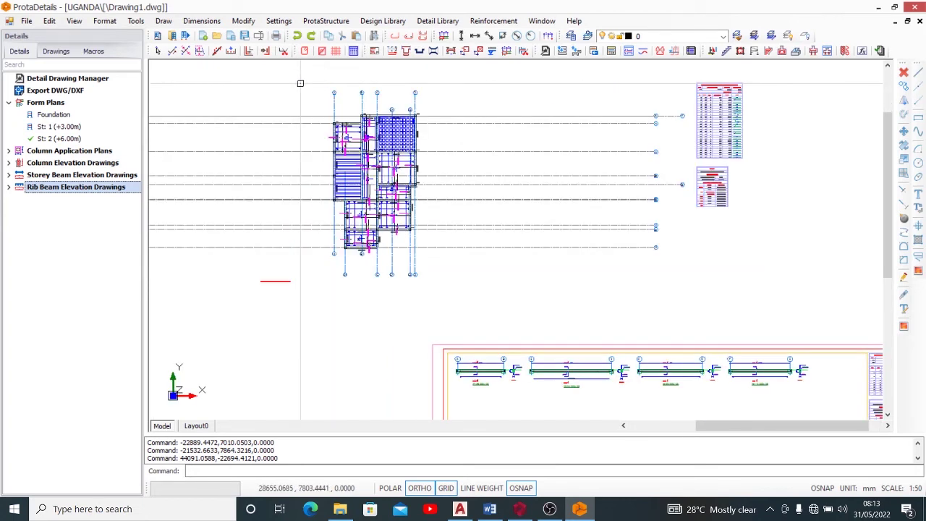
pyautogui.scroll(1, 303, 88)
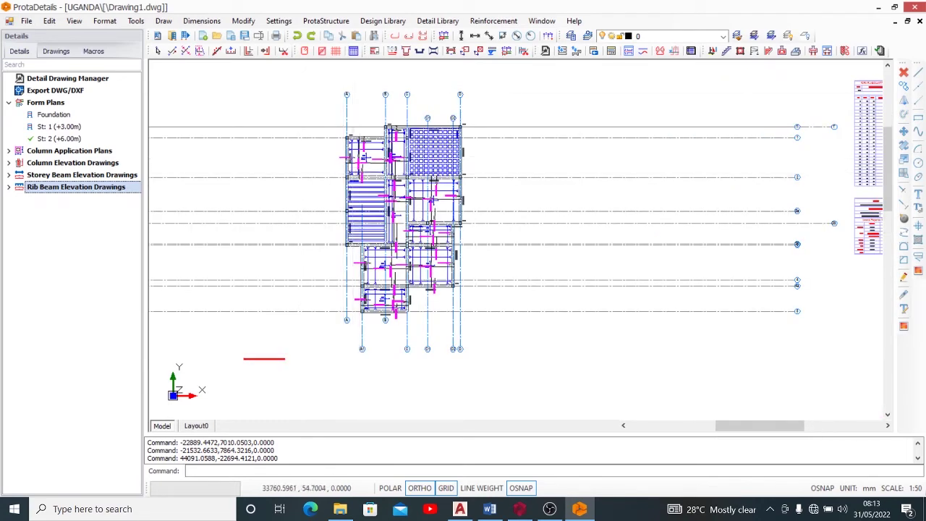
pyautogui.scroll(2, 362, 174)
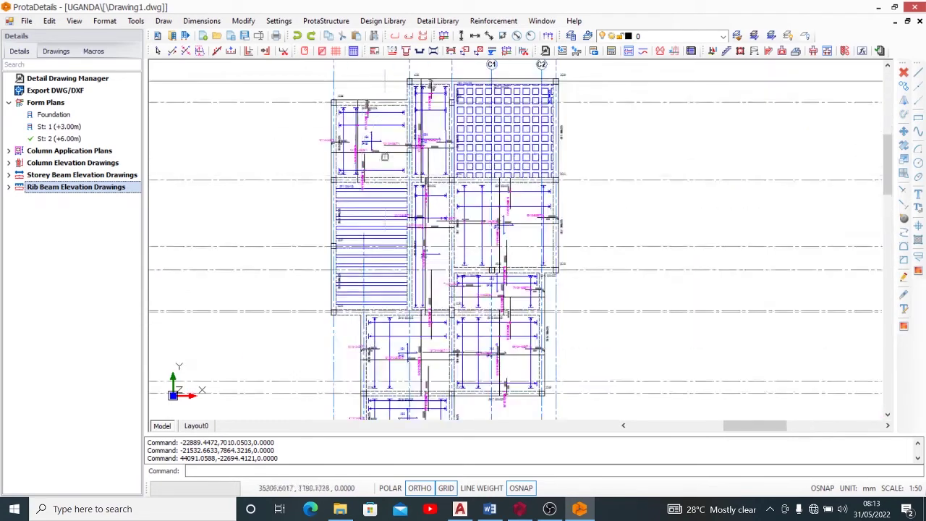
pyautogui.click(447, 21)
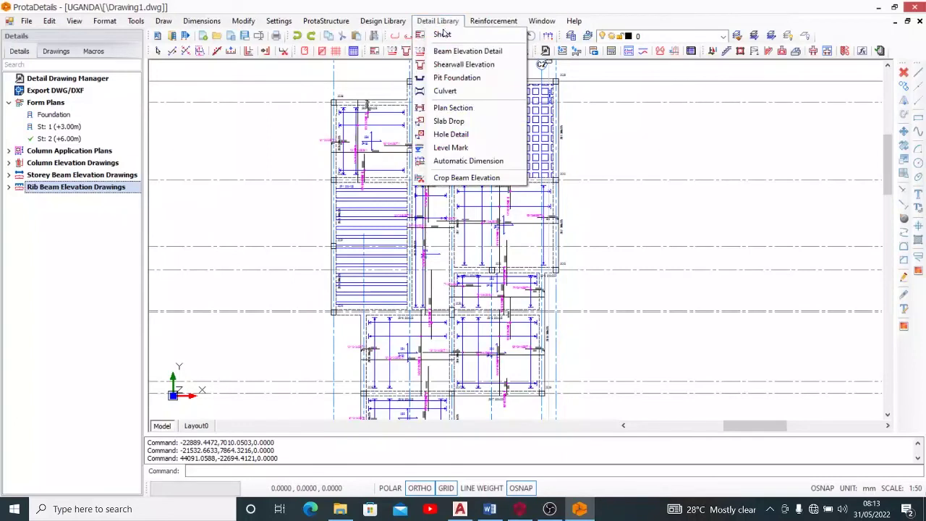
pyautogui.click(448, 110)
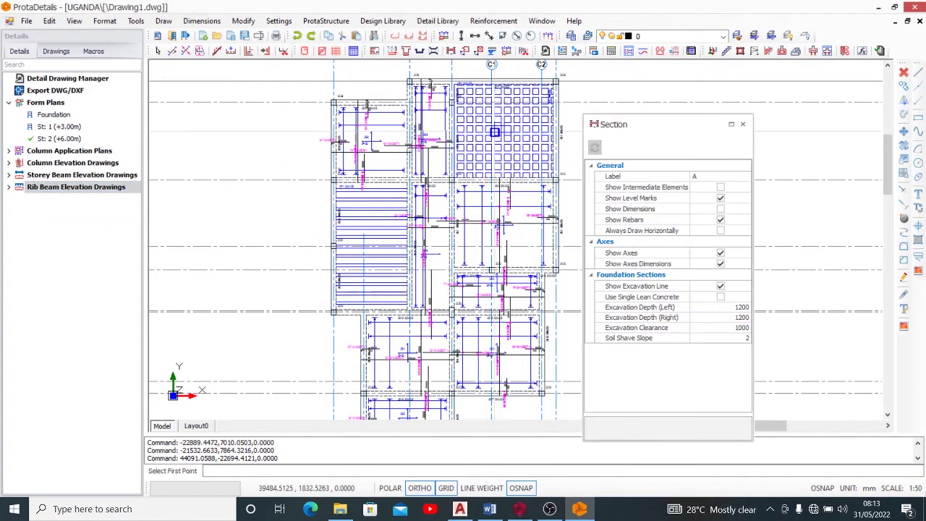
pyautogui.click(719, 222)
pyautogui.moveTo(679, 132); pyautogui.dragTo(870, 86)
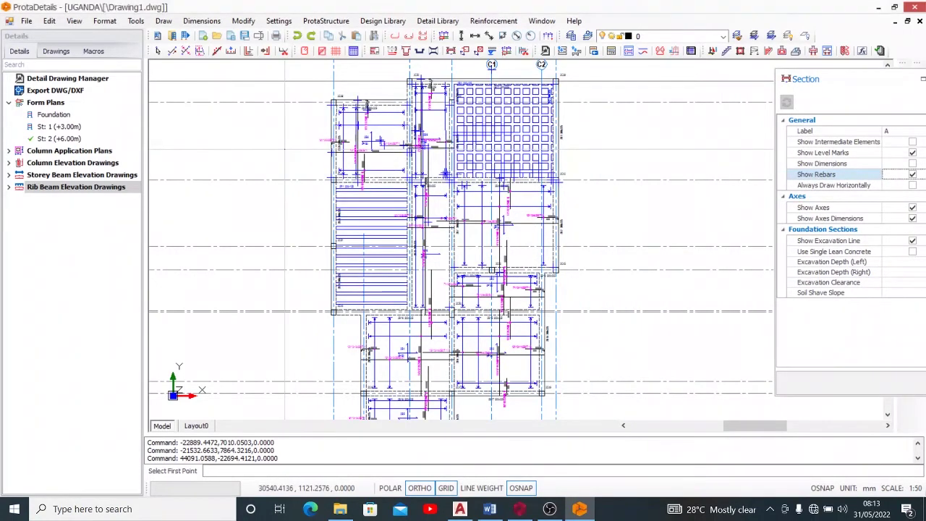
pyautogui.click(282, 149)
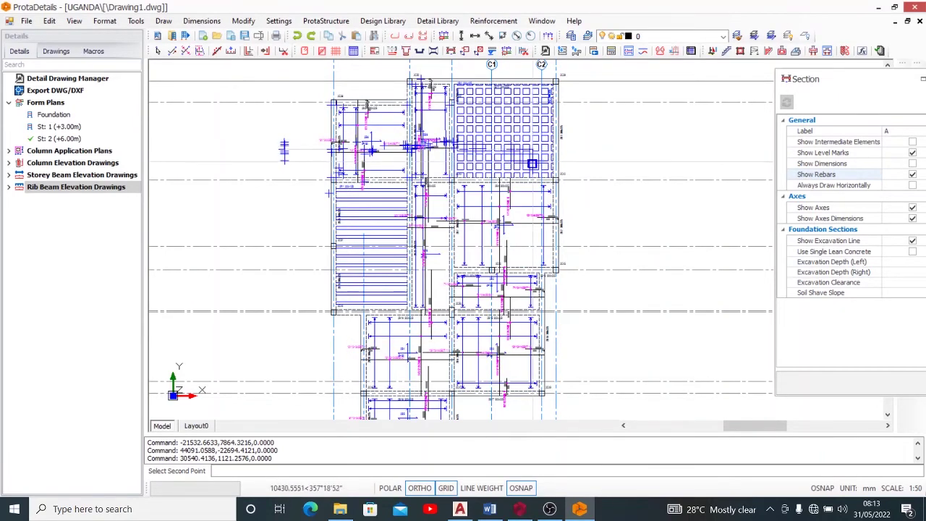
pyautogui.click(594, 160)
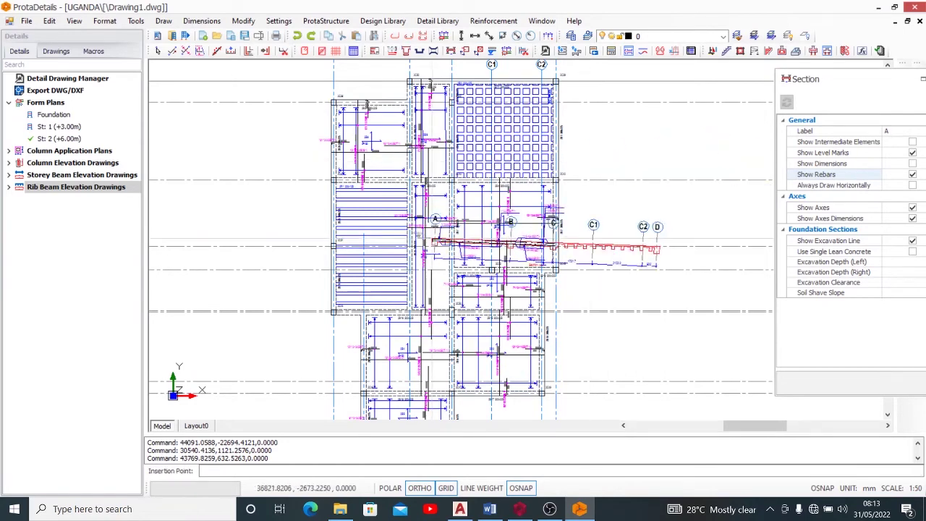
pyautogui.scroll(-2, 332, 241)
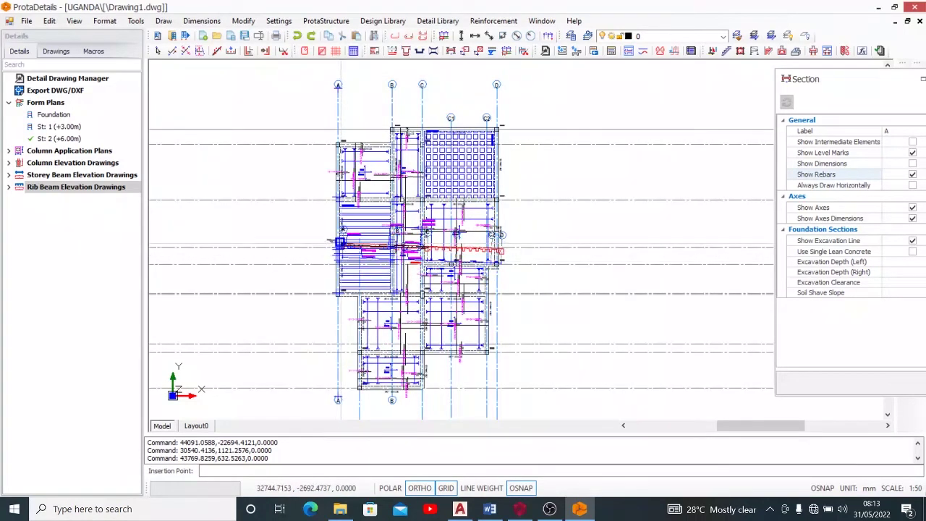
pyautogui.press('Escape')
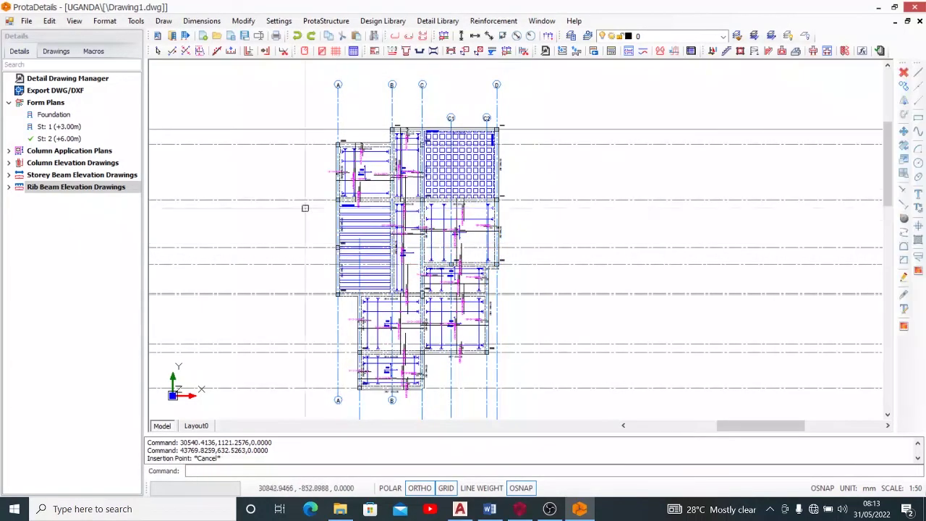
pyautogui.click(438, 20)
pyautogui.click(444, 106)
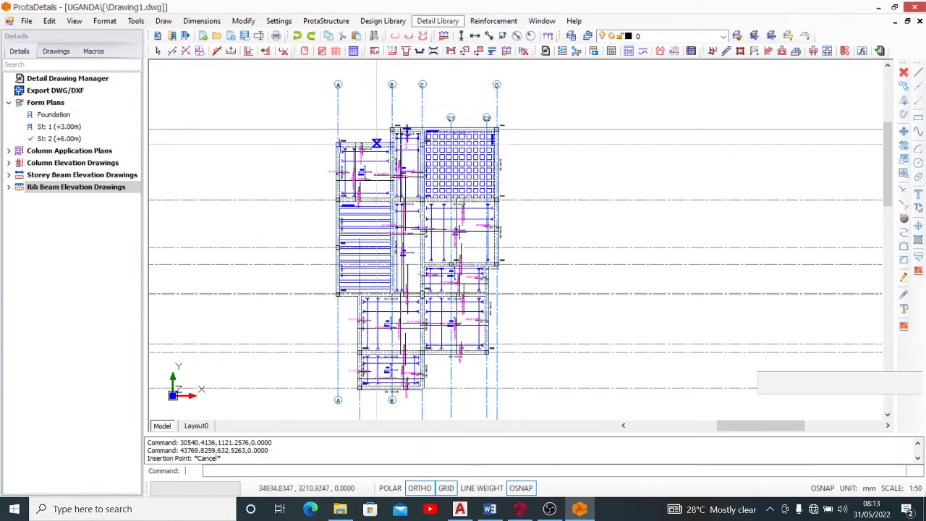
pyautogui.click(287, 166)
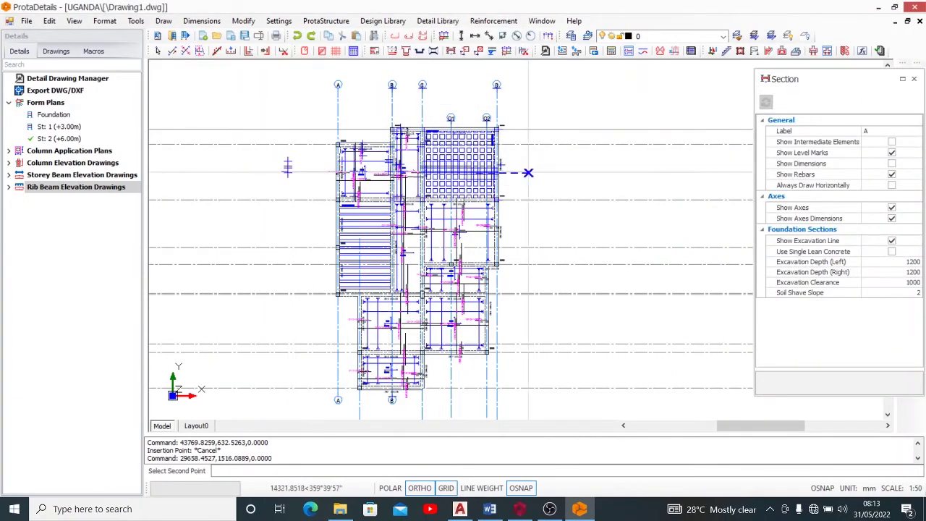
pyautogui.scroll(3, 552, 171)
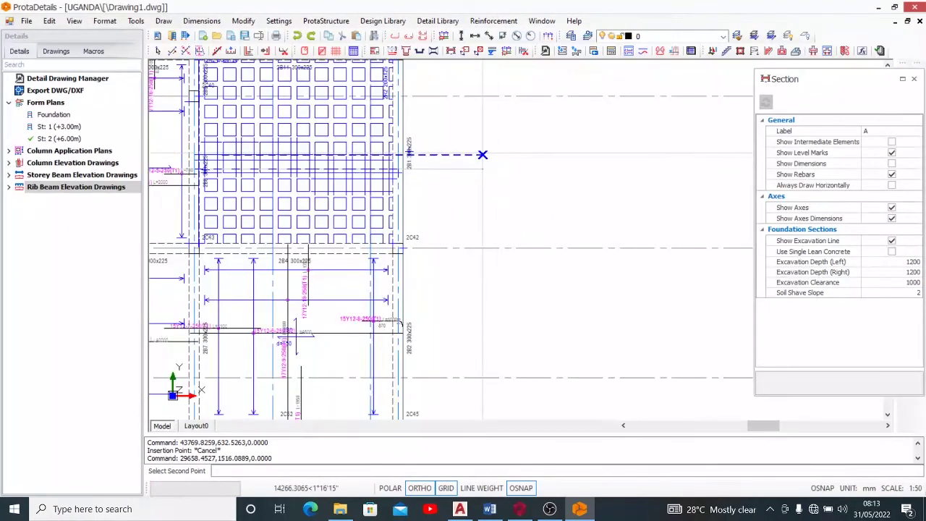
pyautogui.click(483, 155)
pyautogui.scroll(-3, 482, 152)
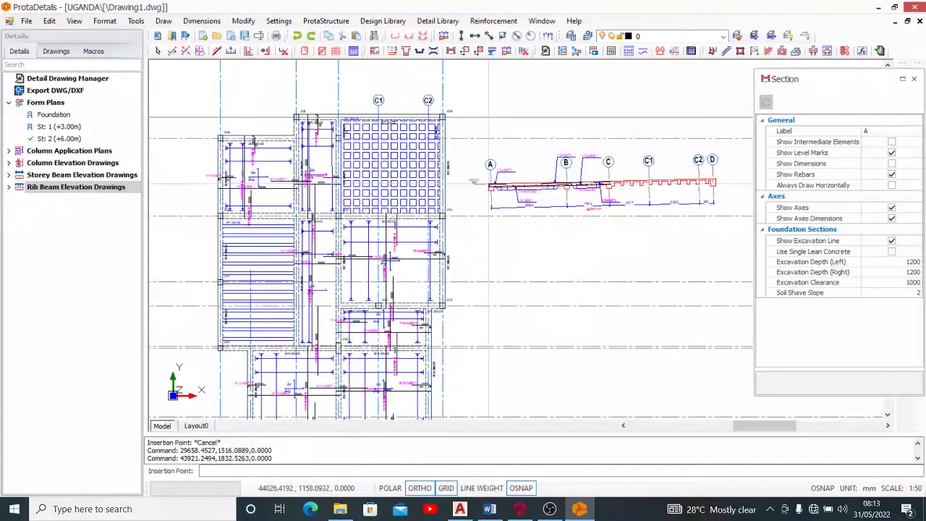
pyautogui.press('Escape')
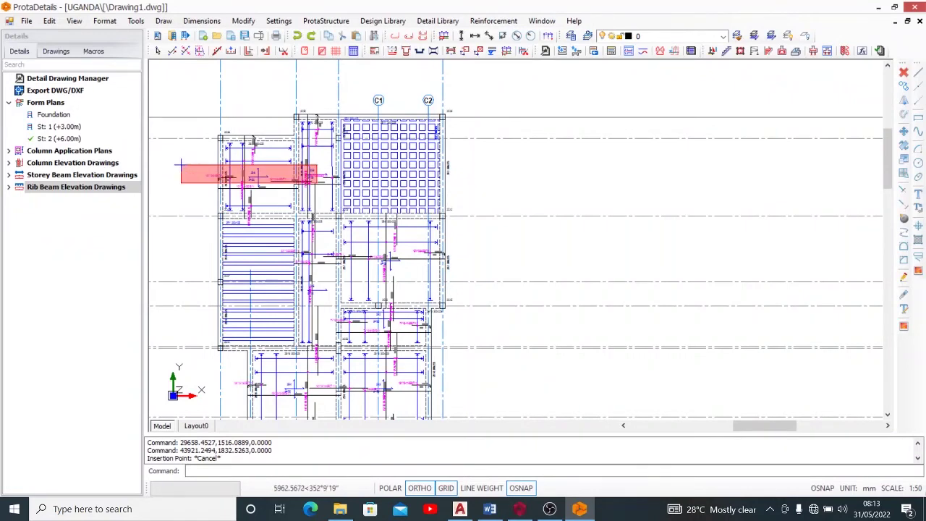
pyautogui.press('Escape')
# Cut horizontal plan section A across the waffle slab from outside axis A to outside axis D, with rebars hidden, and place it above the form plan.
pyautogui.click(438, 20)
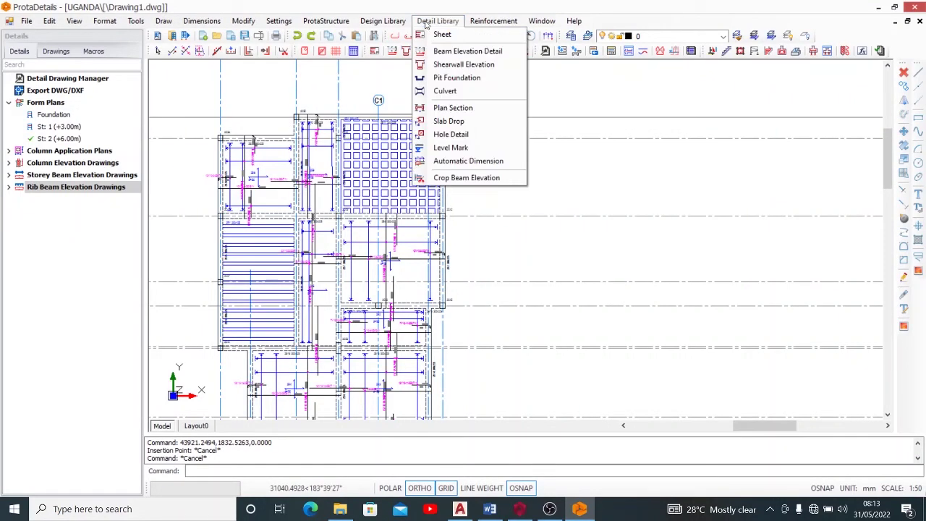
pyautogui.click(448, 107)
pyautogui.click(196, 159)
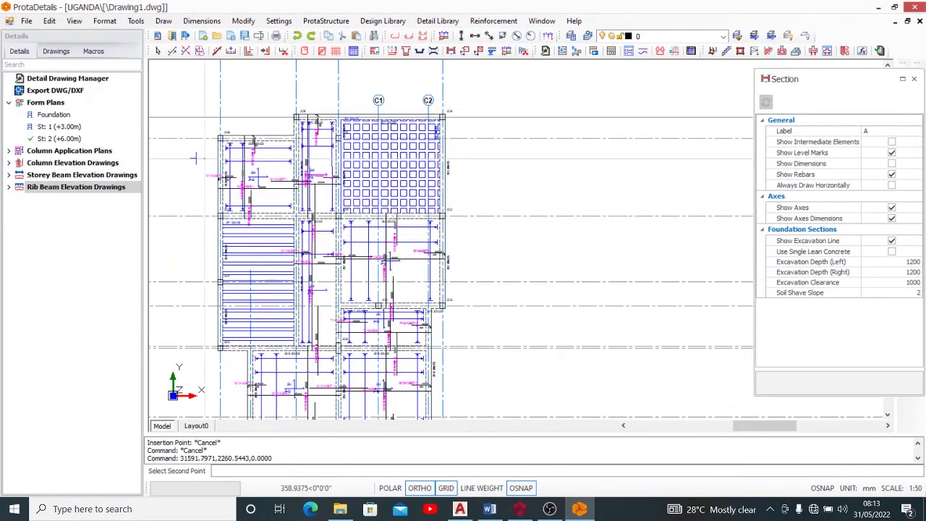
pyautogui.scroll(1, 392, 163)
pyautogui.scroll(4, 460, 157)
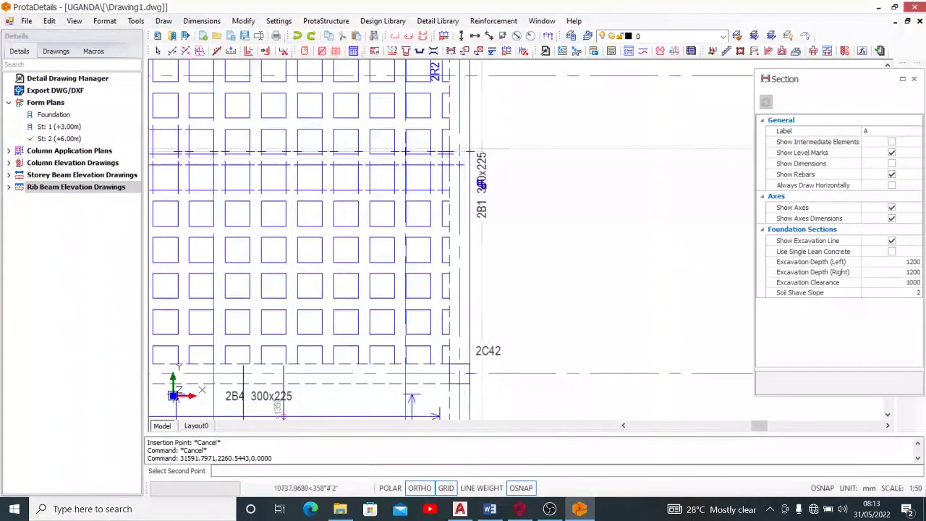
pyautogui.scroll(2, 530, 150)
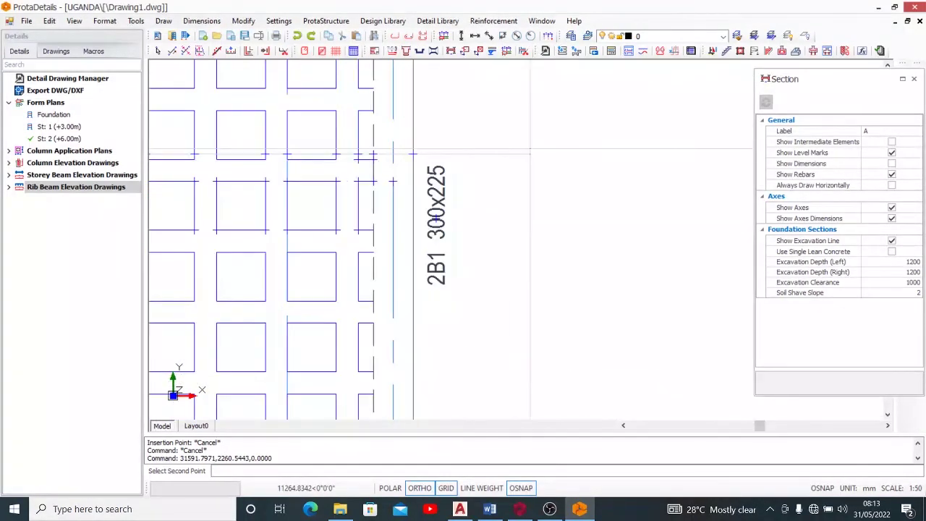
pyautogui.click(891, 175)
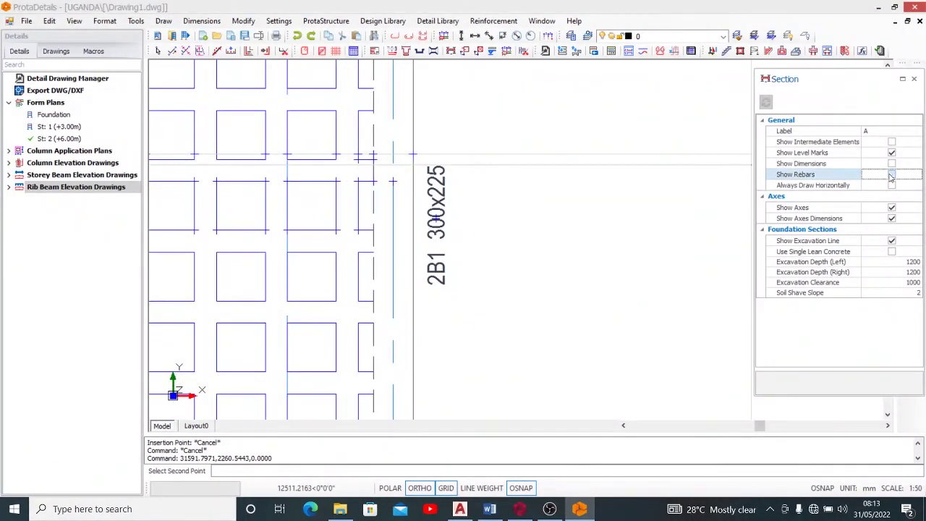
pyautogui.click(477, 153)
pyautogui.scroll(-8, 477, 153)
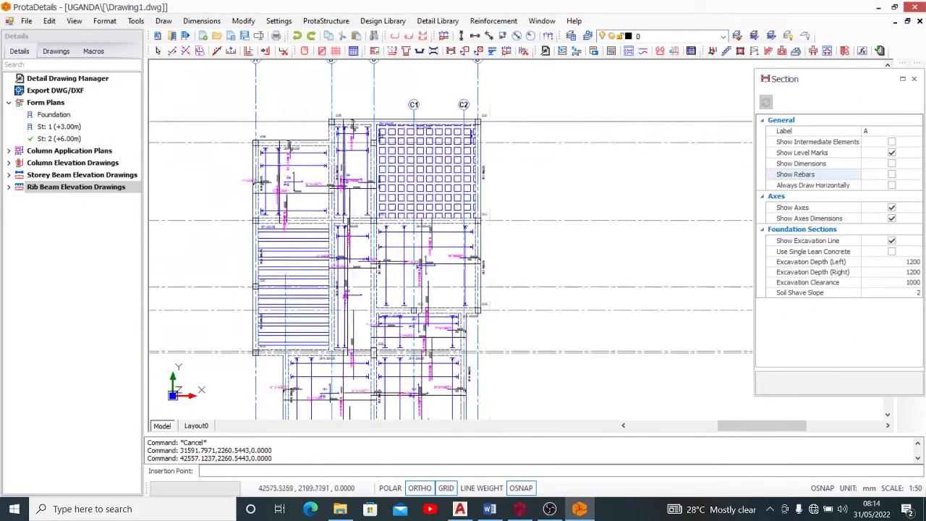
pyautogui.scroll(3, 364, 83)
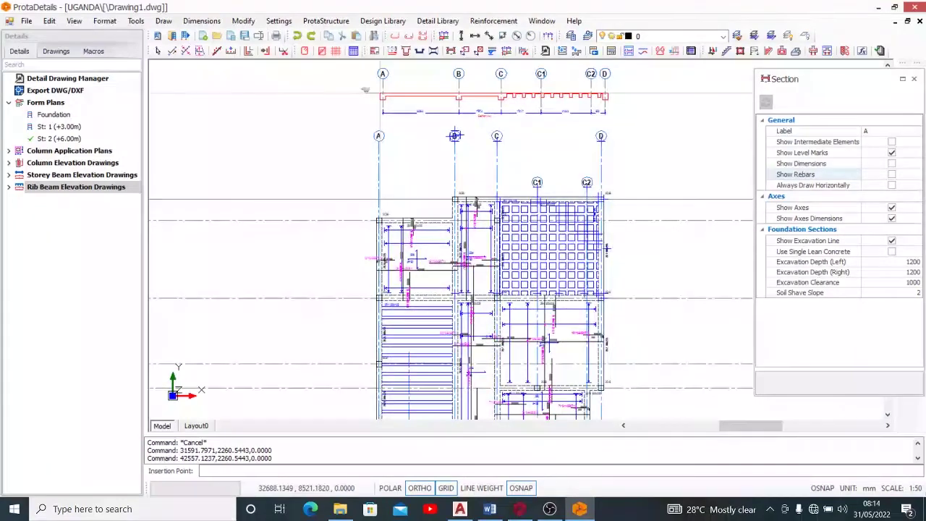
pyautogui.click(366, 89)
# Examine section A-A for the rib profile between axes C and D, and compare it with the form plan.
pyautogui.scroll(6, 535, 88)
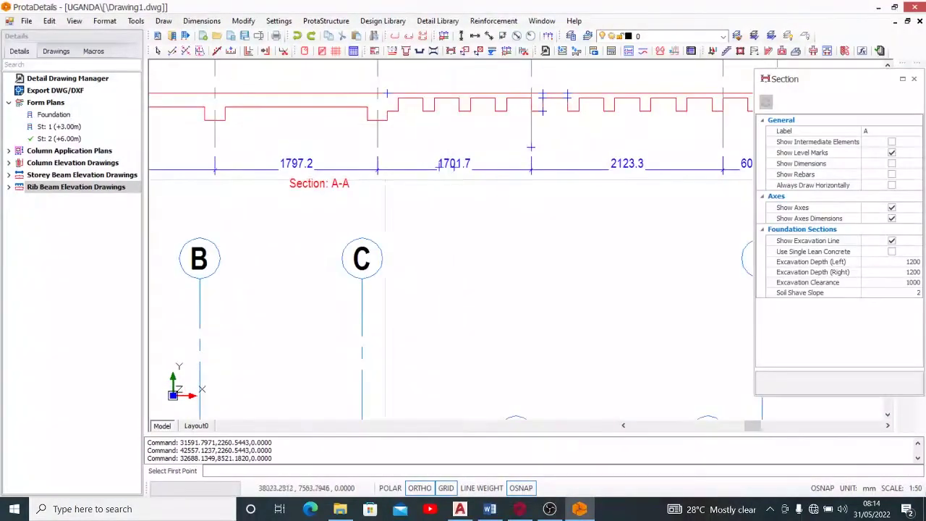
pyautogui.moveTo(356, 185); pyautogui.dragTo(273, 210, button='middle')
pyautogui.scroll(-1, 226, 226)
pyautogui.scroll(1, 519, 162)
pyautogui.scroll(-4, 513, 162)
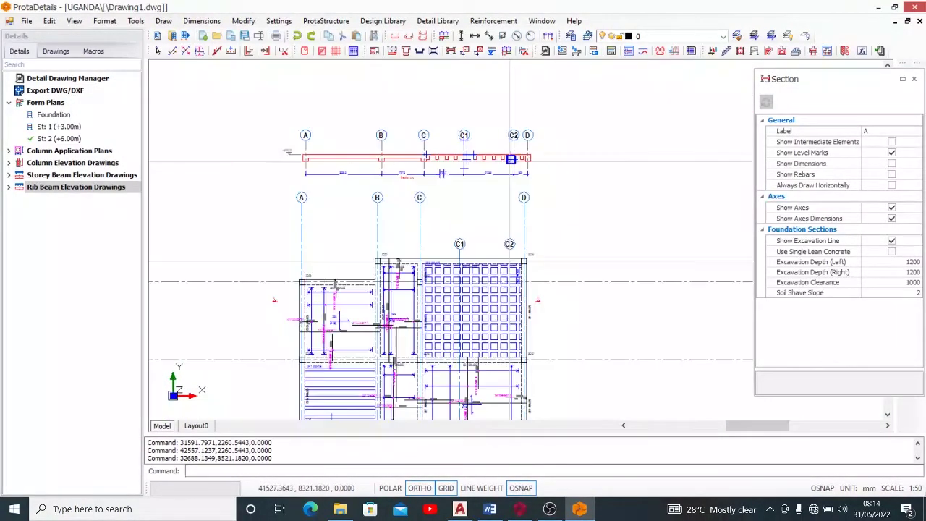
pyautogui.scroll(4, 511, 166)
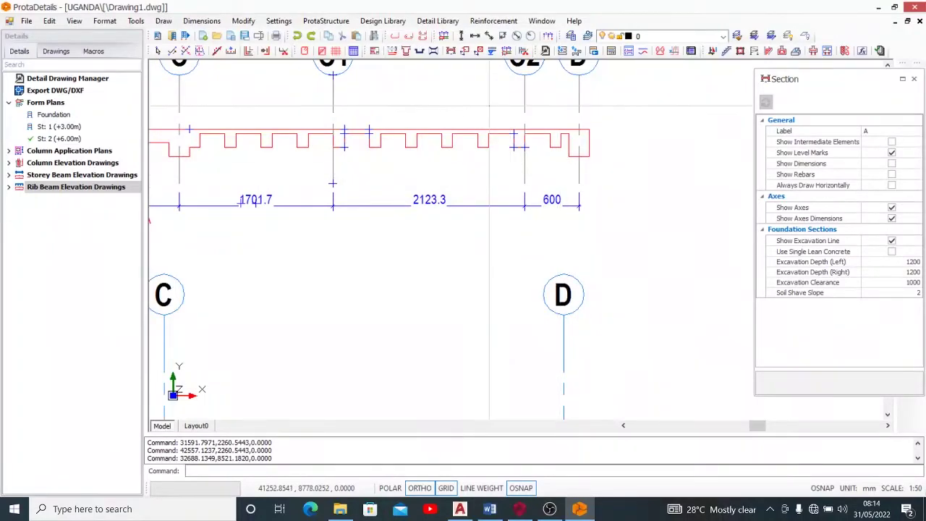
pyautogui.scroll(-2, 490, 108)
pyautogui.scroll(-1, 490, 108)
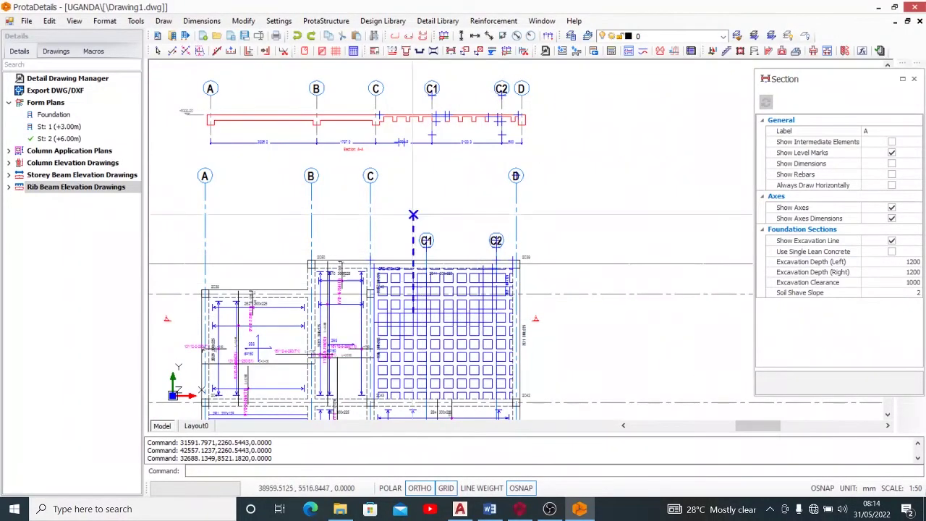
pyautogui.scroll(2, 408, 126)
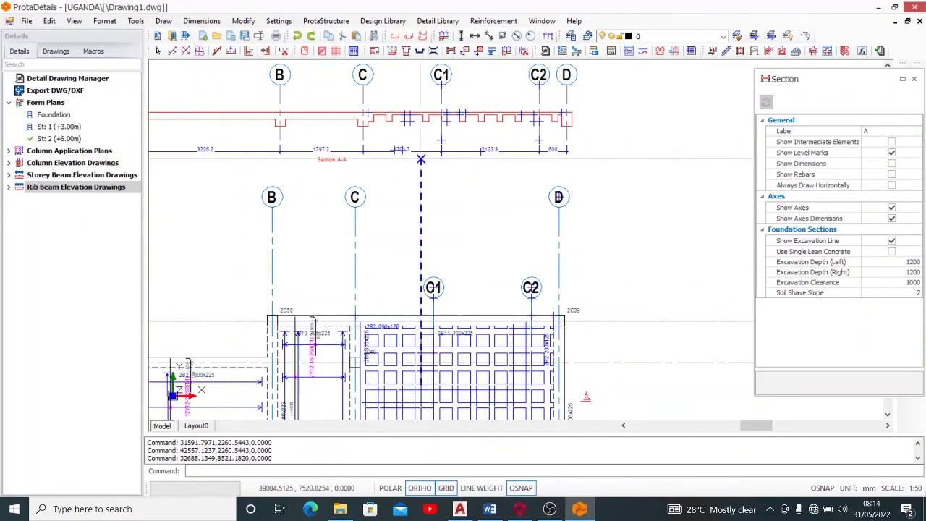
pyautogui.scroll(-2, 334, 178)
pyautogui.scroll(-3, 335, 178)
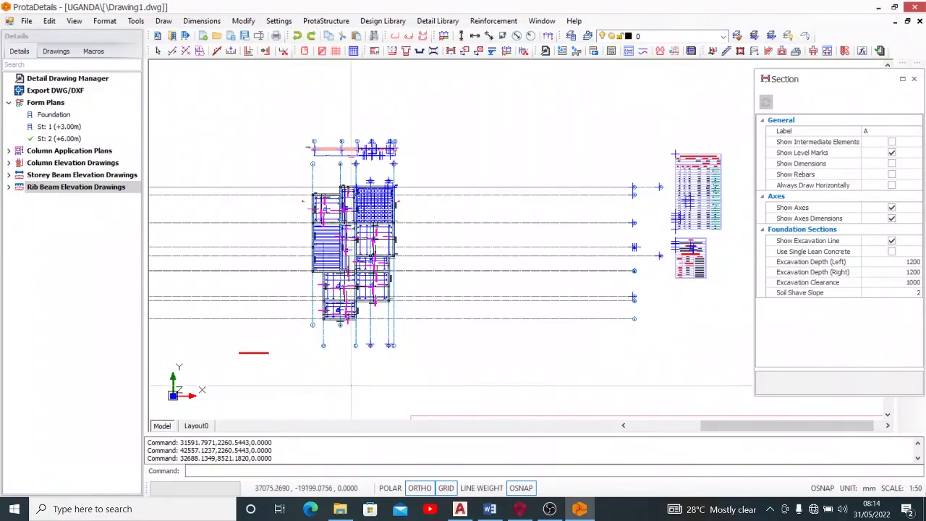
pyautogui.scroll(3, 329, 345)
pyautogui.moveTo(343, 216); pyautogui.dragTo(346, 241, button='middle')
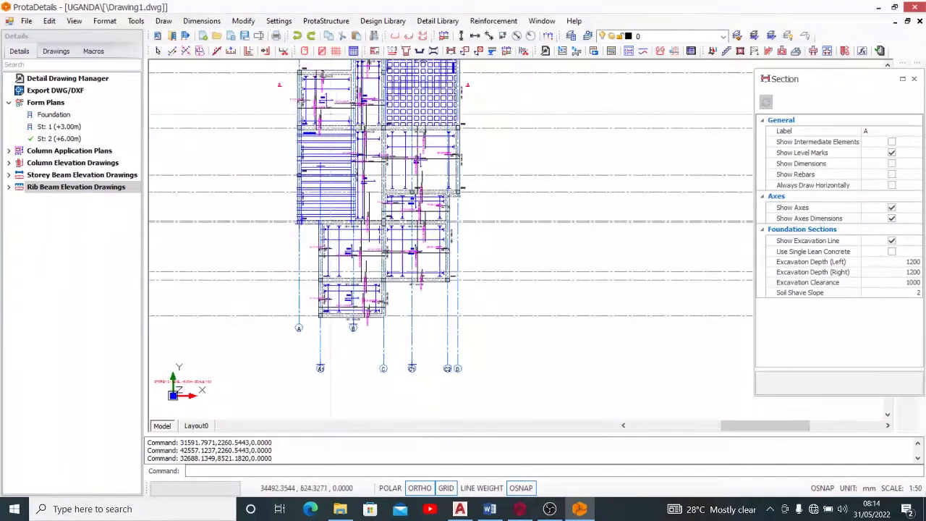
# Cut vertical plan section B through the one-way ribbed slab from outside axis 1 to beyond axis 2c, and place it beside the form plan outside axis A.
pyautogui.scroll(-3, 325, 115)
pyautogui.scroll(6, 324, 78)
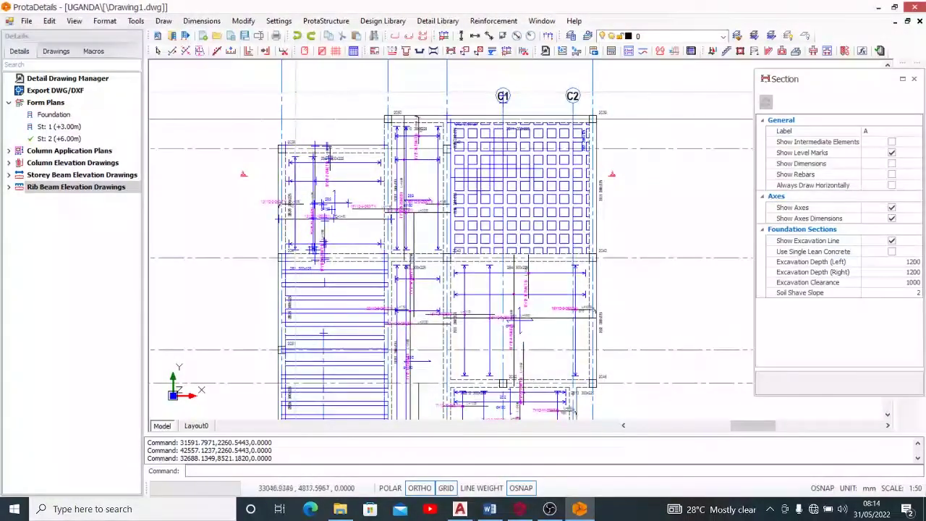
pyautogui.click(299, 91)
pyautogui.scroll(-3, 299, 118)
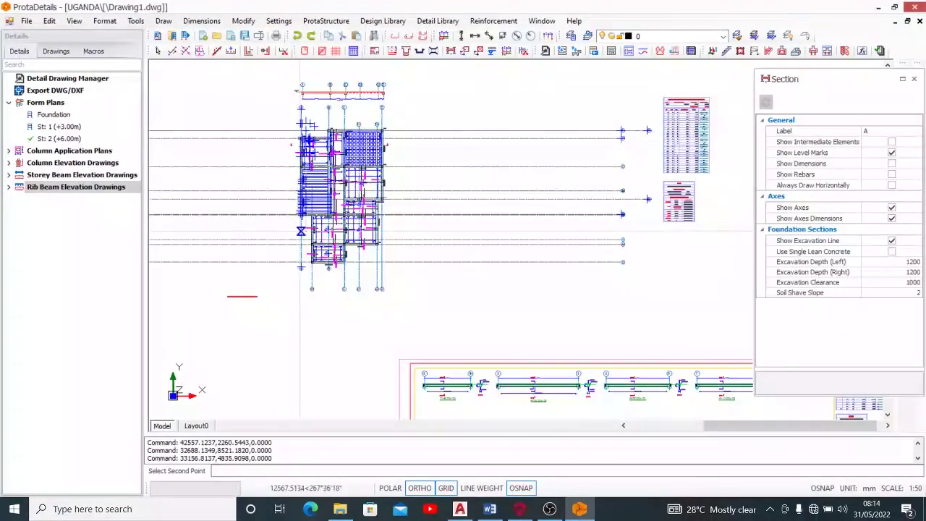
pyautogui.scroll(5, 299, 217)
pyautogui.scroll(3, 318, 204)
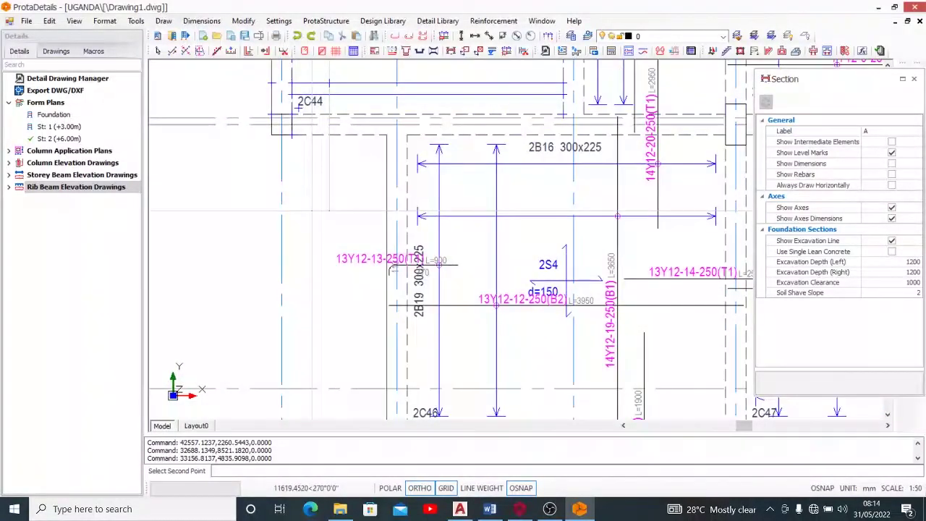
pyautogui.scroll(4, 312, 213)
pyautogui.click(313, 213)
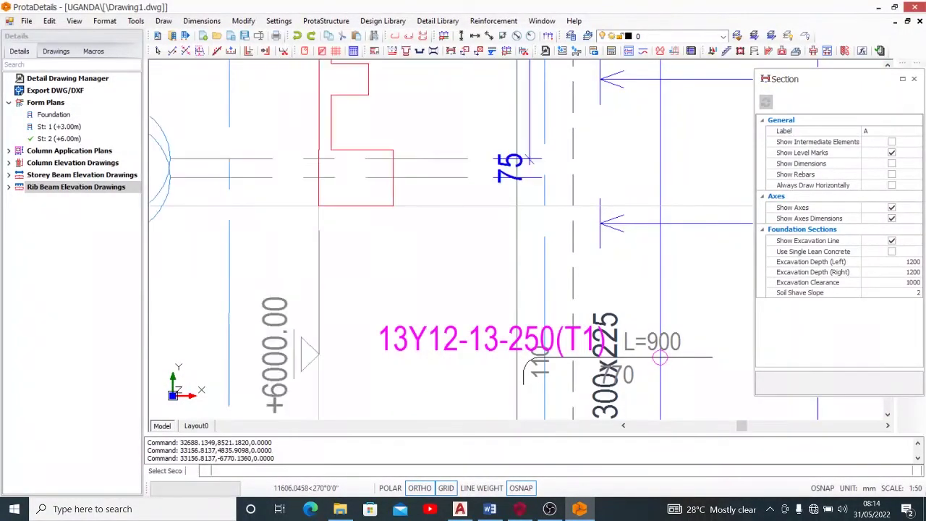
pyautogui.scroll(-4, 319, 212)
pyautogui.scroll(-5, 319, 213)
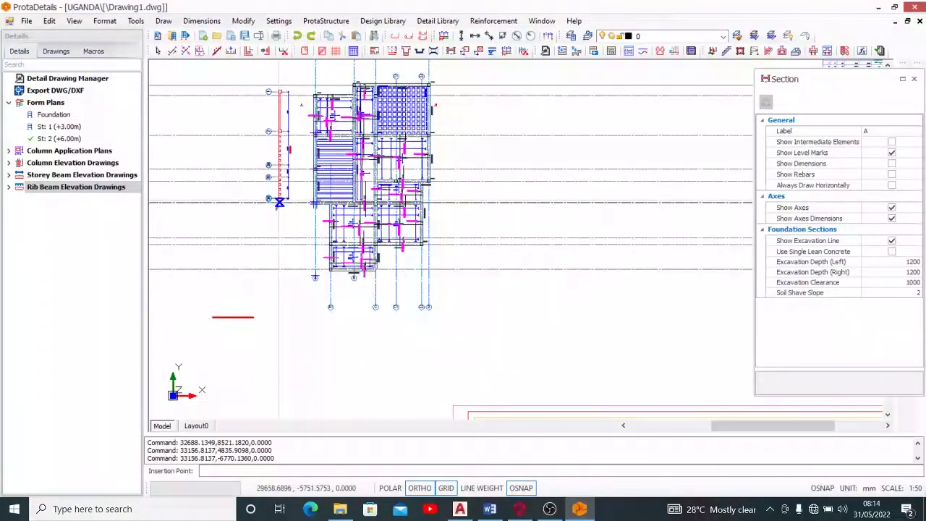
pyautogui.click(272, 201)
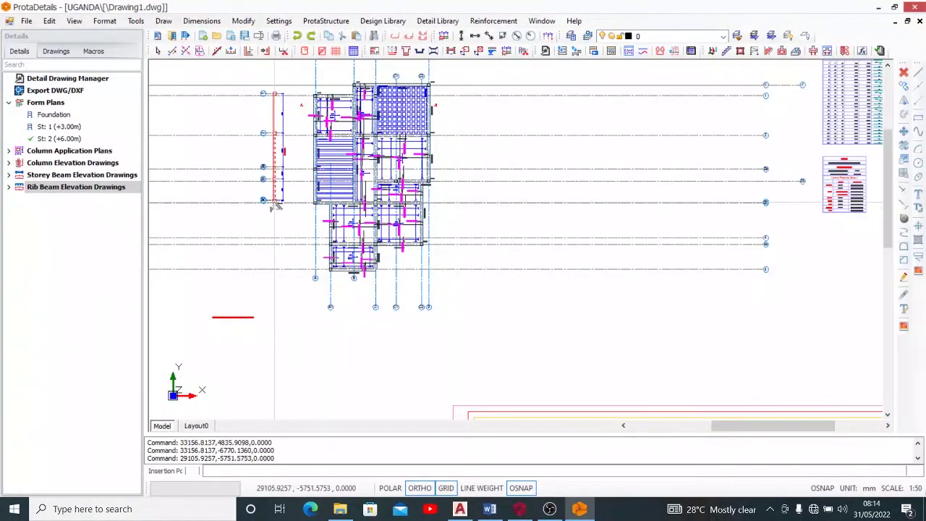
# Examine section B-B for the rib profile between axes 2 and 2c, and leave the Section command.
pyautogui.scroll(3, 279, 164)
pyautogui.scroll(3, 277, 243)
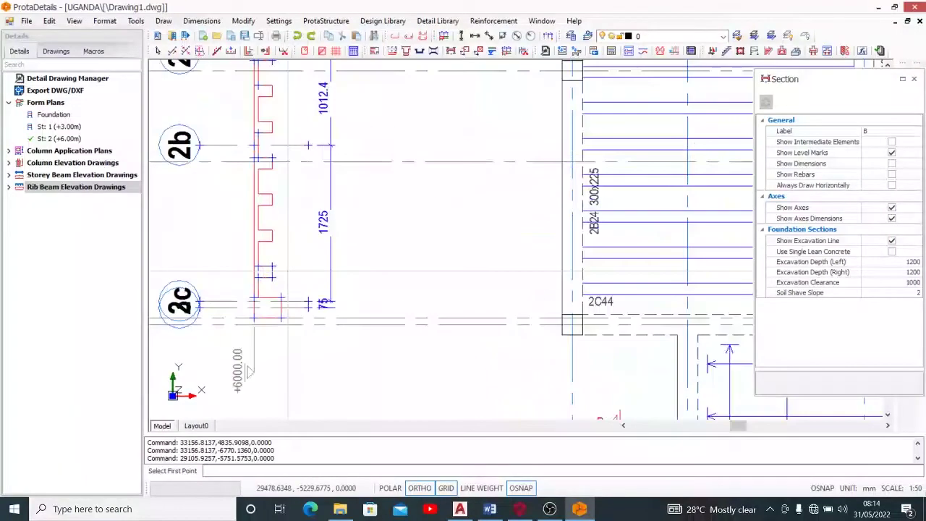
pyautogui.scroll(-5, 248, 371)
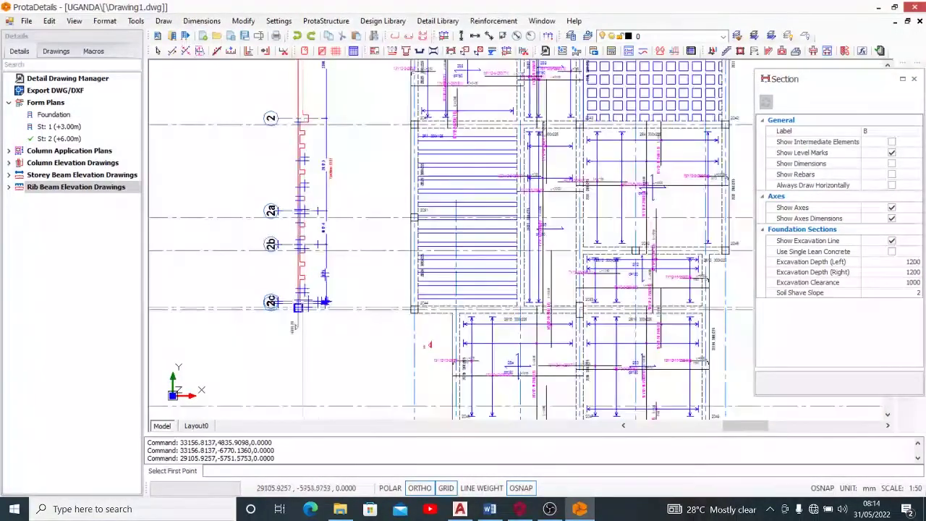
pyautogui.scroll(5, 232, 405)
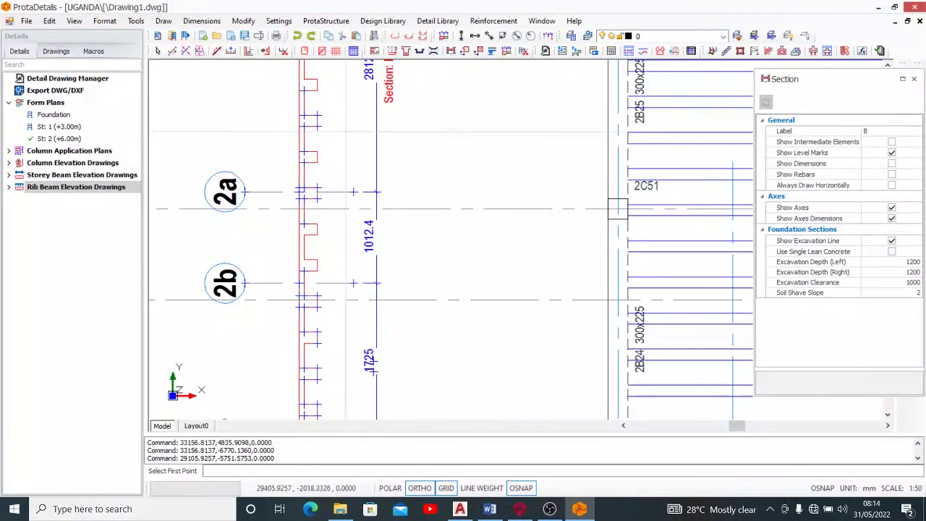
pyautogui.click(915, 79)
pyautogui.scroll(-2, 612, 241)
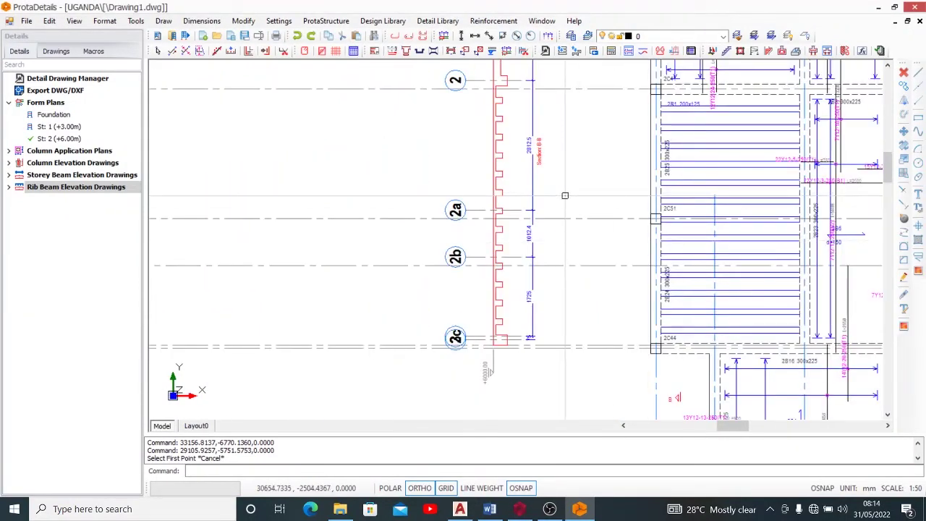
pyautogui.moveTo(565, 196)
pyautogui.mouseDown(button='middle')
pyautogui.moveTo(504, 214)
pyautogui.moveTo(496, 230)
pyautogui.mouseUp(button='middle')
pyautogui.press('Escape')
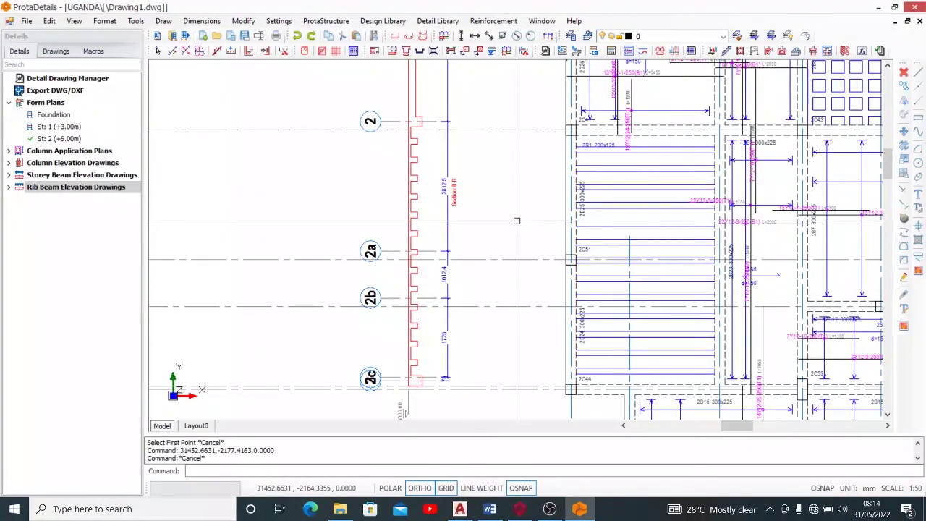
# Add a vertical dimension for the centre-to-centre spacing of two adjacent ribs in section B-B, placed between the ribs and the axis dimensions.
pyautogui.click(202, 21)
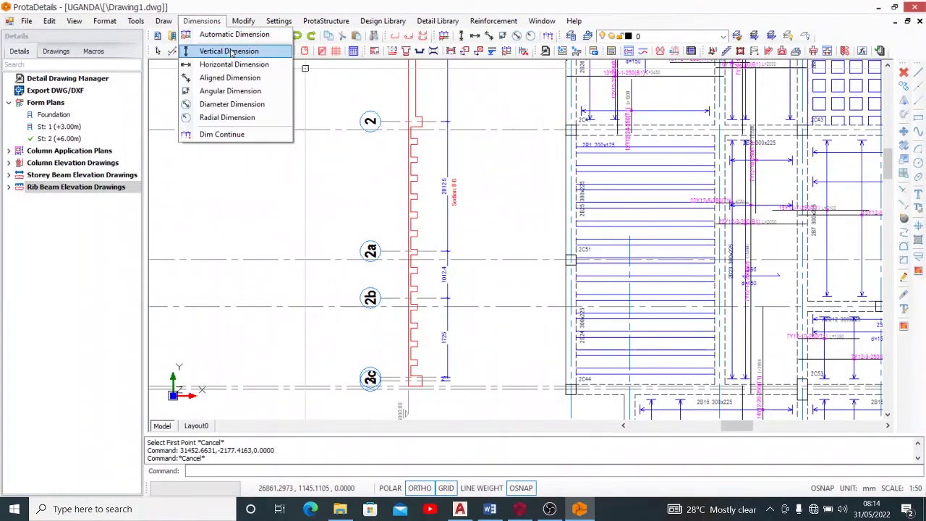
pyautogui.click(229, 51)
pyautogui.scroll(5, 426, 146)
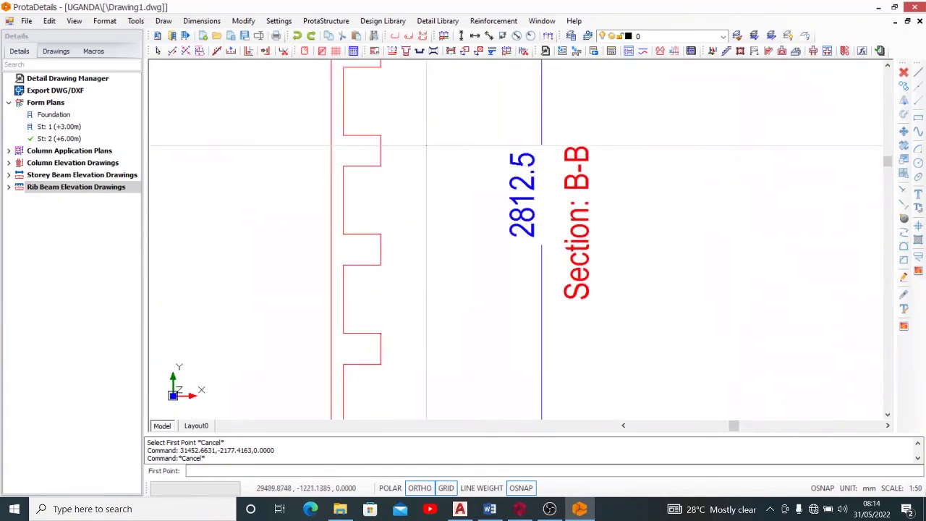
pyautogui.click(381, 151)
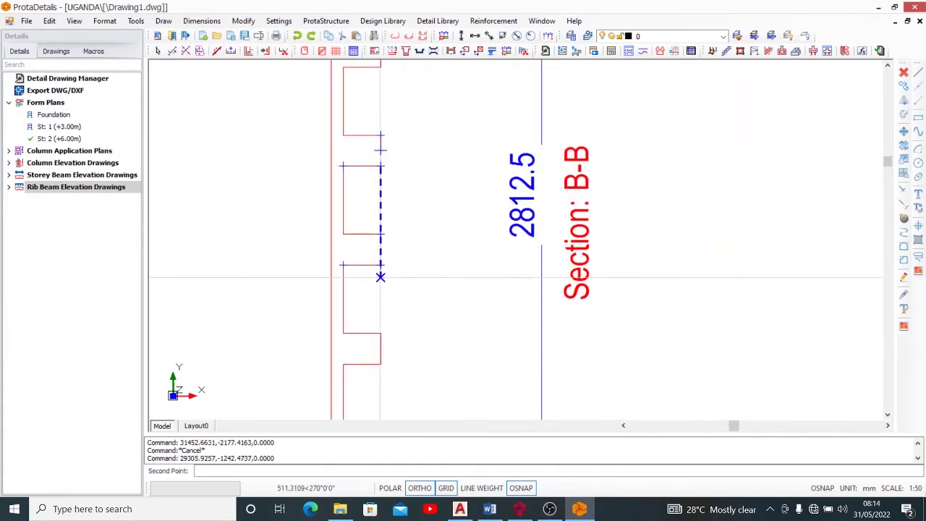
pyautogui.click(380, 249)
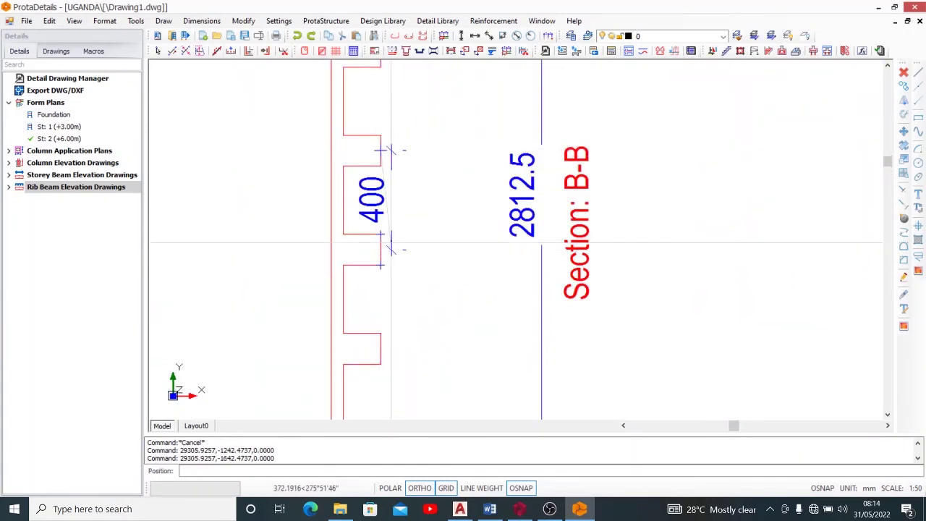
pyautogui.click(441, 232)
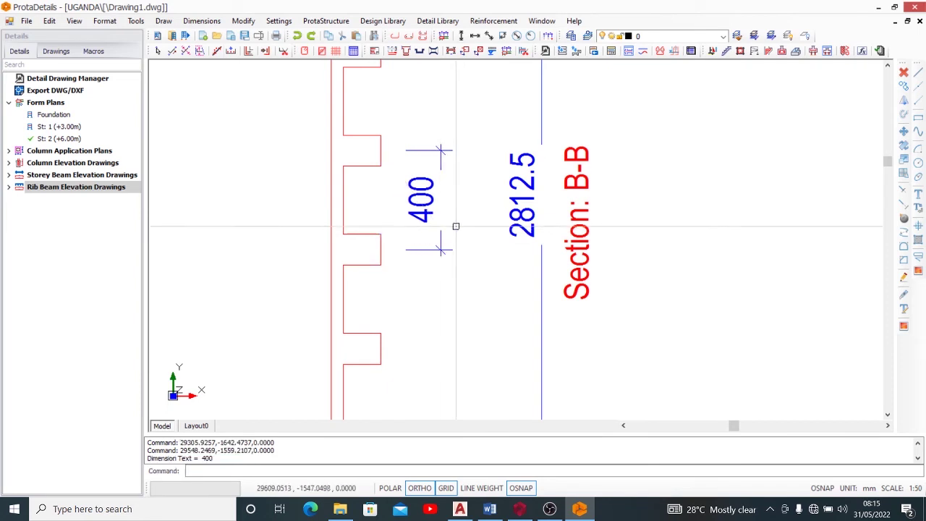
pyautogui.scroll(-3, 456, 227)
pyautogui.scroll(3, 452, 200)
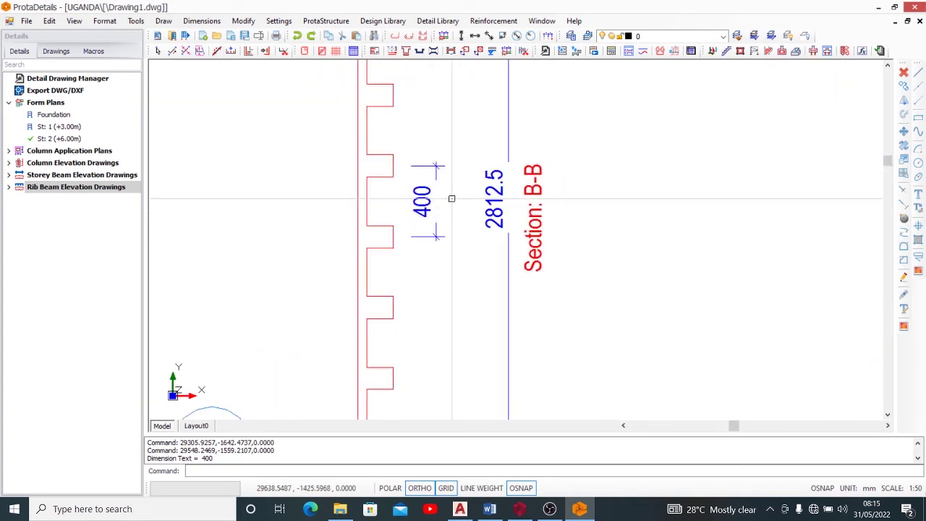
# Switch to AutoCAD and check the clear gap between two adjacent ribs in the typical rib section with a linear dimension, without placing it.
pyautogui.click(468, 512)
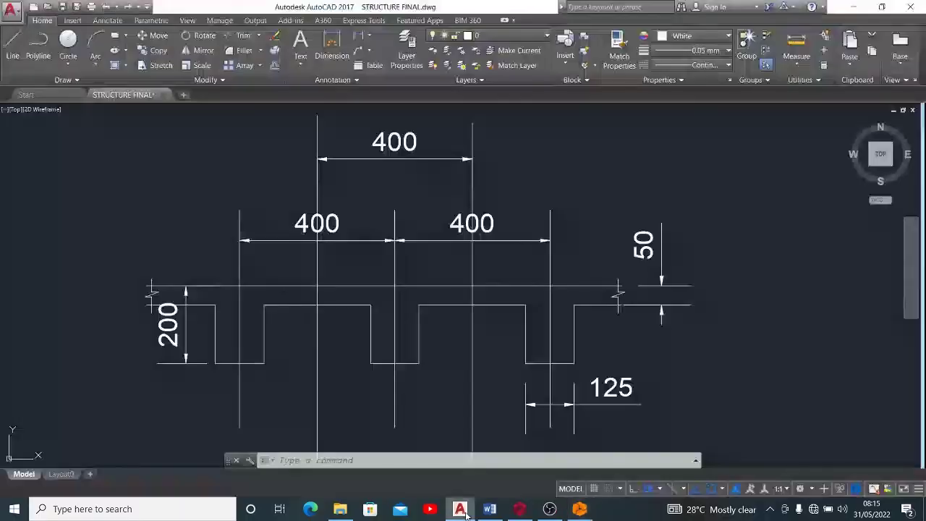
pyautogui.click(357, 38)
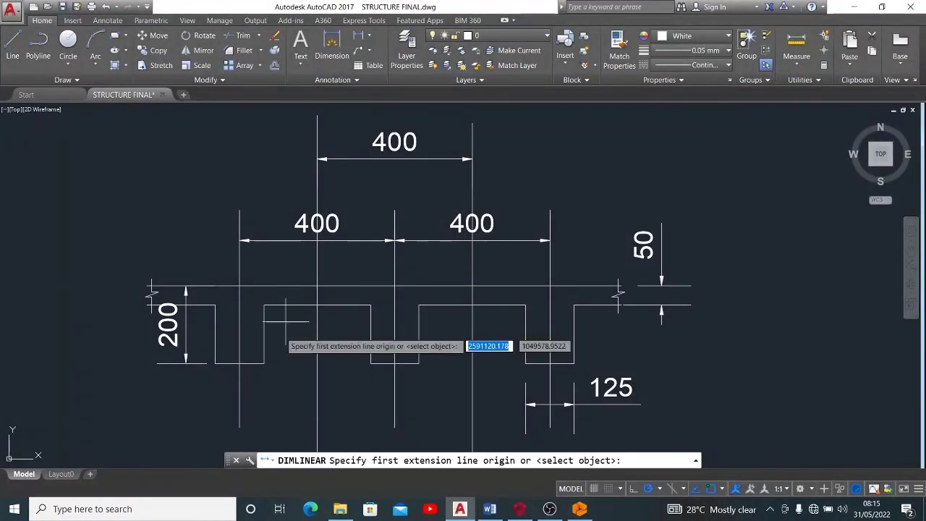
pyautogui.click(264, 363)
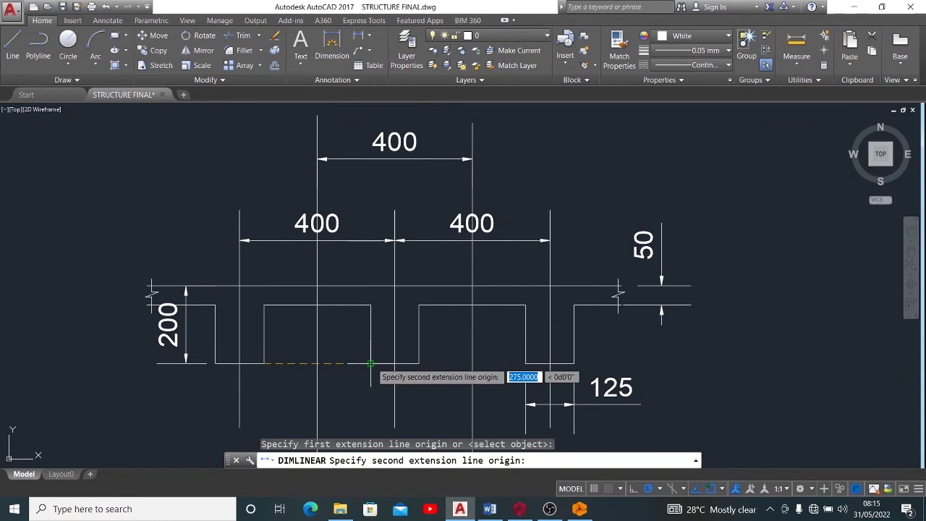
pyautogui.click(370, 363)
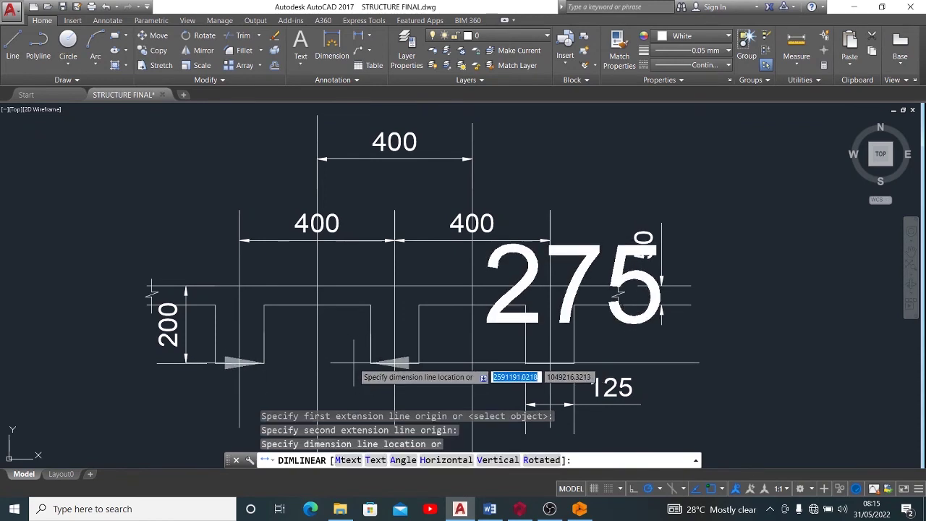
pyautogui.press('Escape')
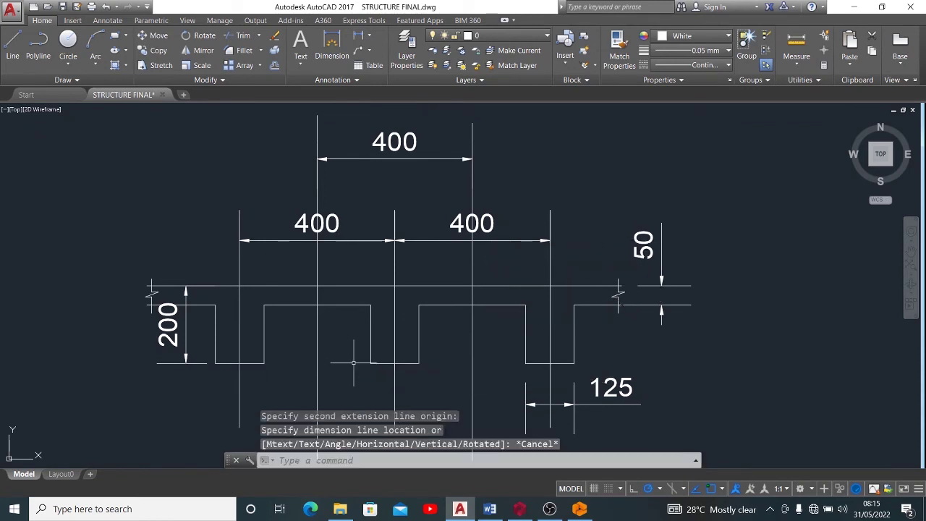
# Switch back to ProtaDetails and compare the dimensioned section B-B with the ribbed slab on the form plan.
pyautogui.click(579, 508)
pyautogui.scroll(-3, 404, 218)
pyautogui.scroll(1, 413, 216)
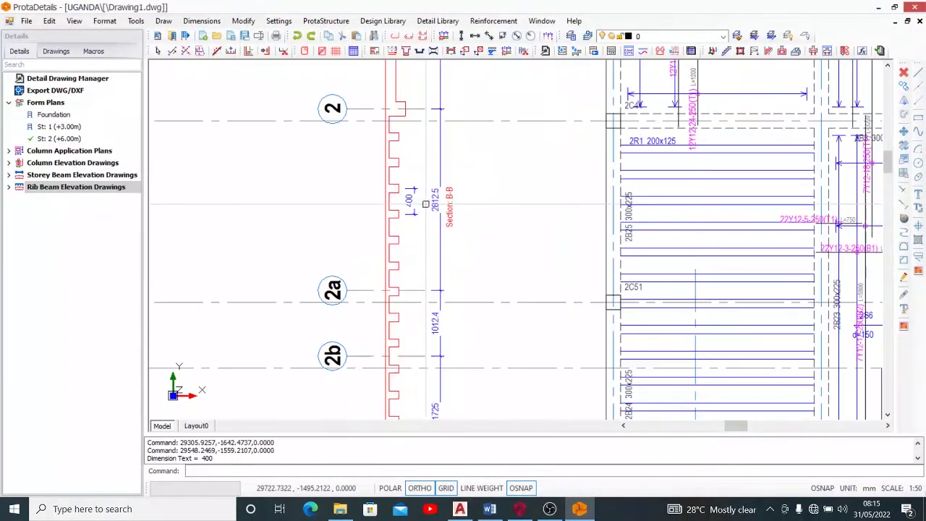
pyautogui.scroll(-2, 416, 215)
pyautogui.scroll(2, 422, 215)
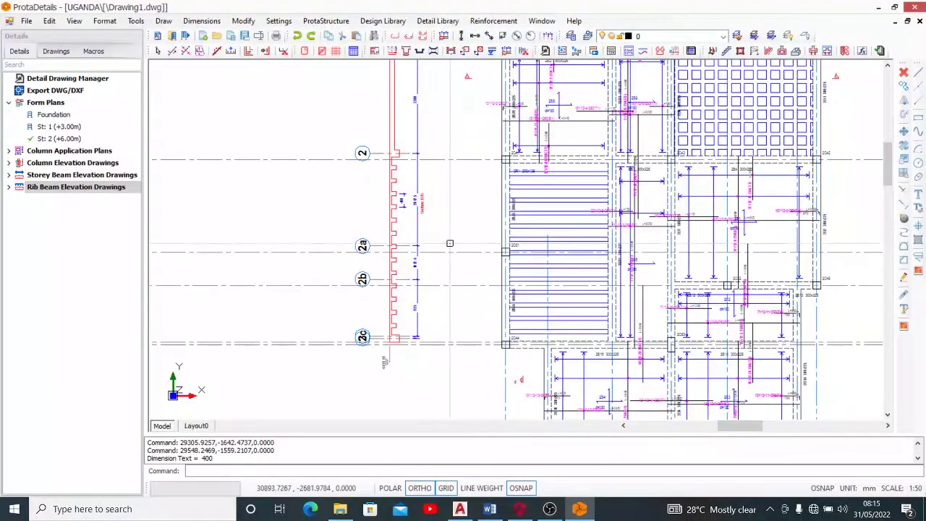
pyautogui.moveTo(449, 241); pyautogui.dragTo(308, 274, button='middle')
pyautogui.scroll(-1, 326, 271)
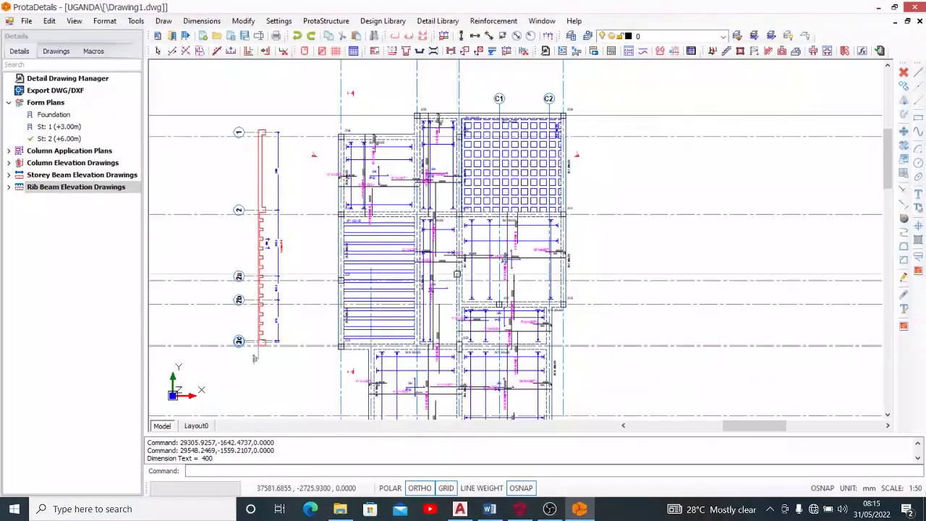
pyautogui.moveTo(463, 253); pyautogui.dragTo(464, 216, button='middle')
pyautogui.scroll(-1, 467, 219)
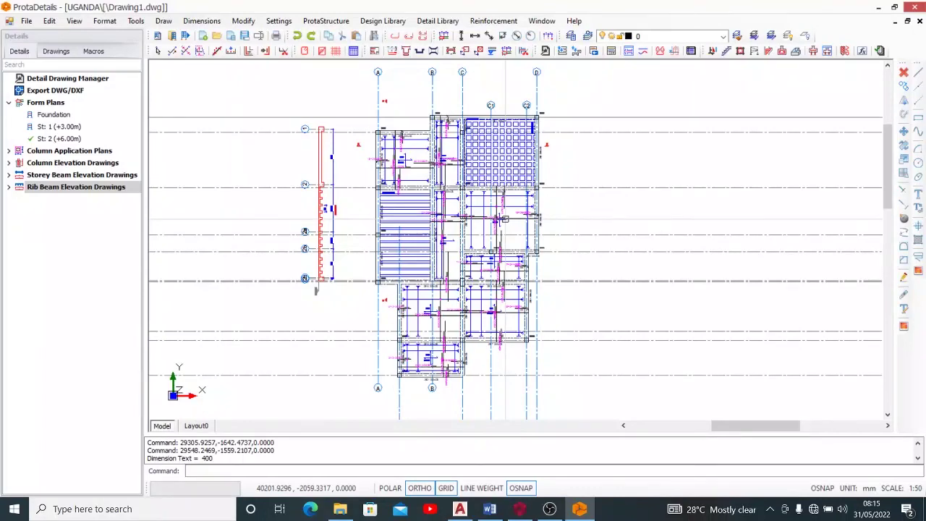
# Review the overall drawing layout, including the form plan, both sections, the schedules and the rib beam elevation sheet.
pyautogui.scroll(-2, 501, 224)
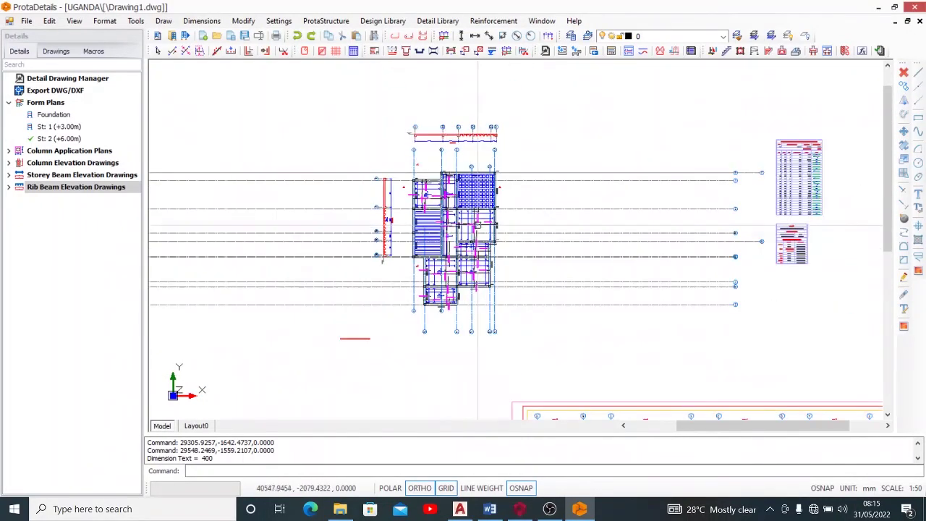
pyautogui.scroll(1, 498, 227)
pyautogui.moveTo(495, 264); pyautogui.dragTo(398, 162, button='middle')
pyautogui.scroll(-3, 398, 162)
pyautogui.scroll(1, 483, 232)
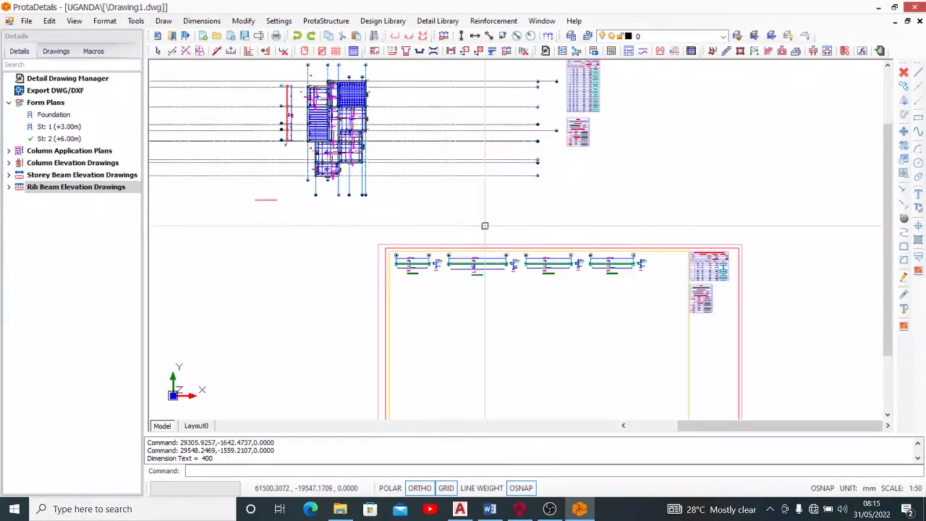
pyautogui.moveTo(325, 117); pyautogui.dragTo(401, 176, button='middle')
pyautogui.scroll(3, 412, 148)
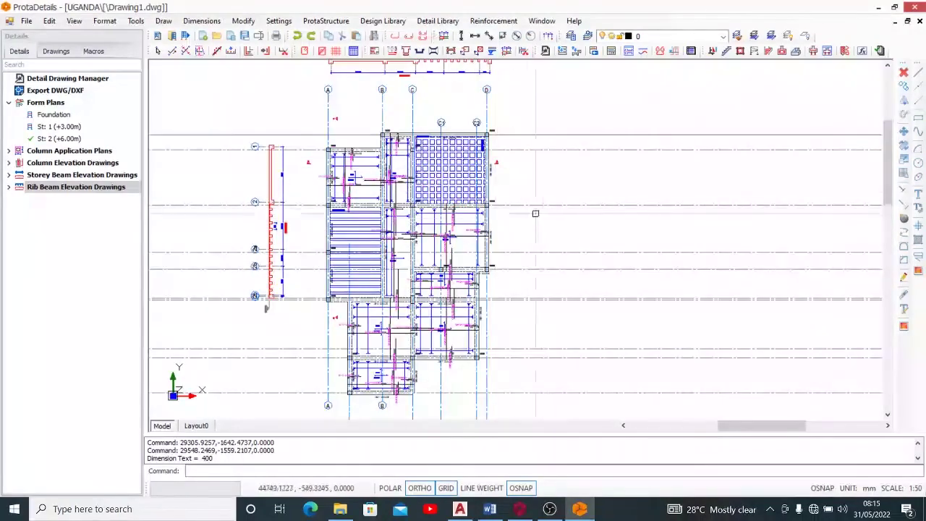
pyautogui.moveTo(492, 199); pyautogui.dragTo(380, 172, button='middle')
pyautogui.moveTo(440, 184); pyautogui.dragTo(476, 194, button='middle')
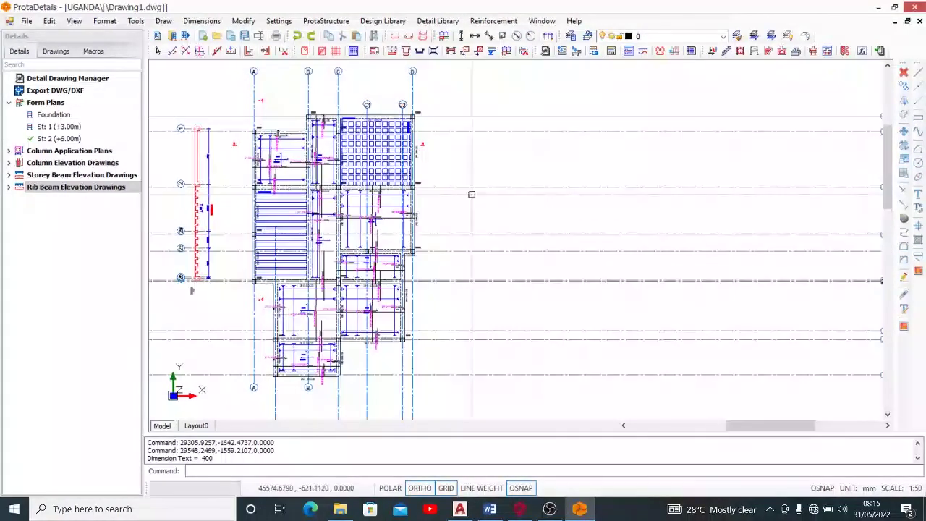